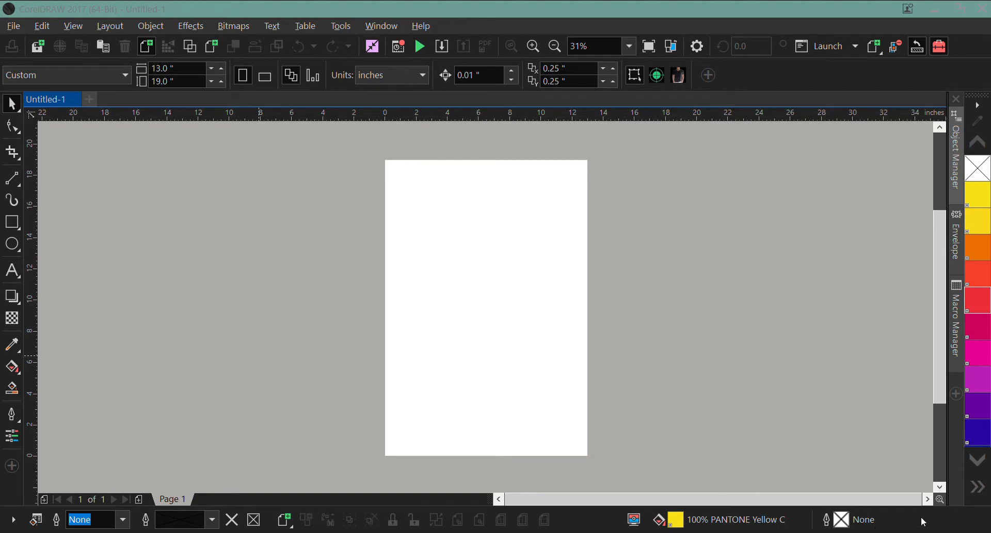
click(804, 394)
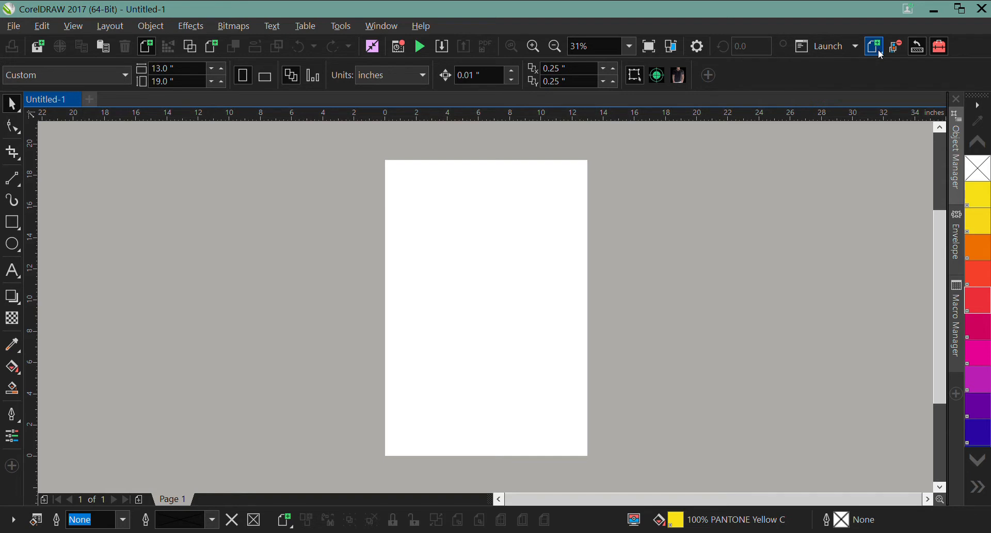
click(897, 47)
click(923, 51)
- Add artistic text reading "Text" in the upper-left area of the page
click(13, 270)
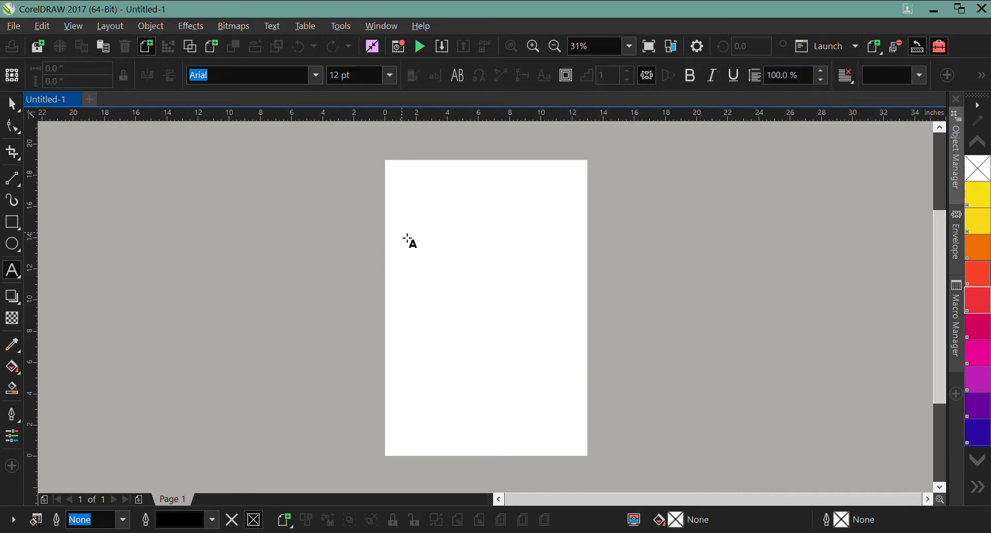
click(408, 239)
text(Text)
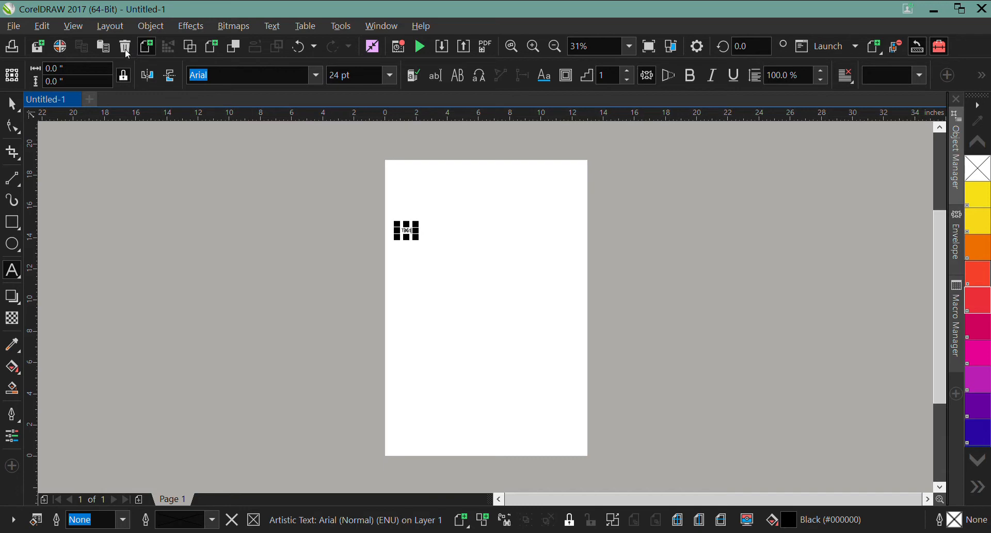
click(451, 309)
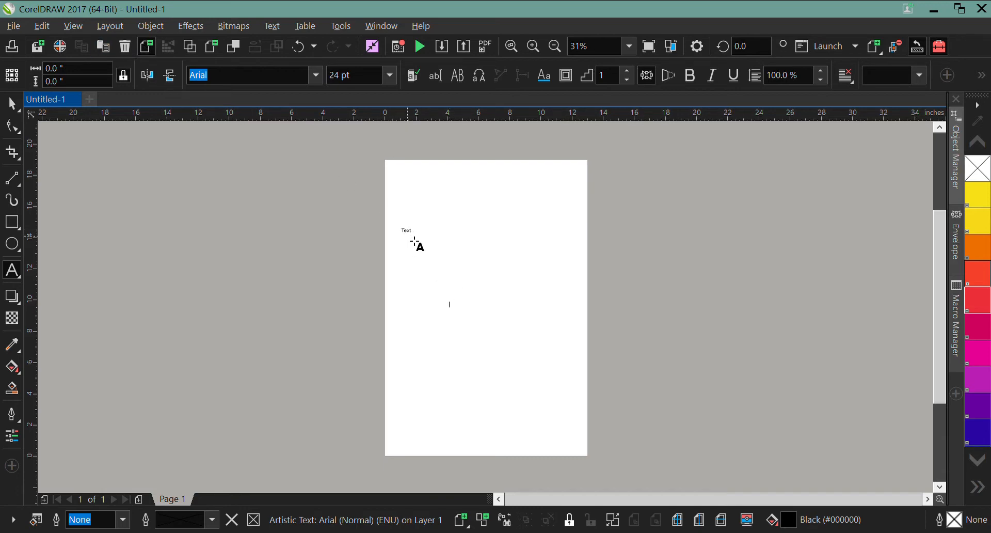
click(408, 230)
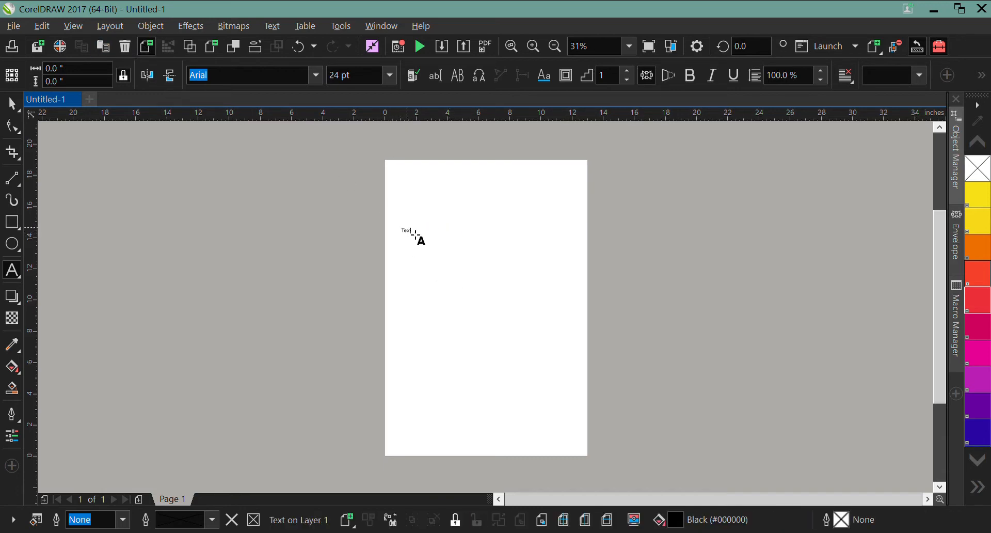
- Enlarge the text object proportionally to about 8.3 inches wide
key(ctrl+space)
click(15, 109)
click(407, 233)
drag(420, 243, 539, 352)
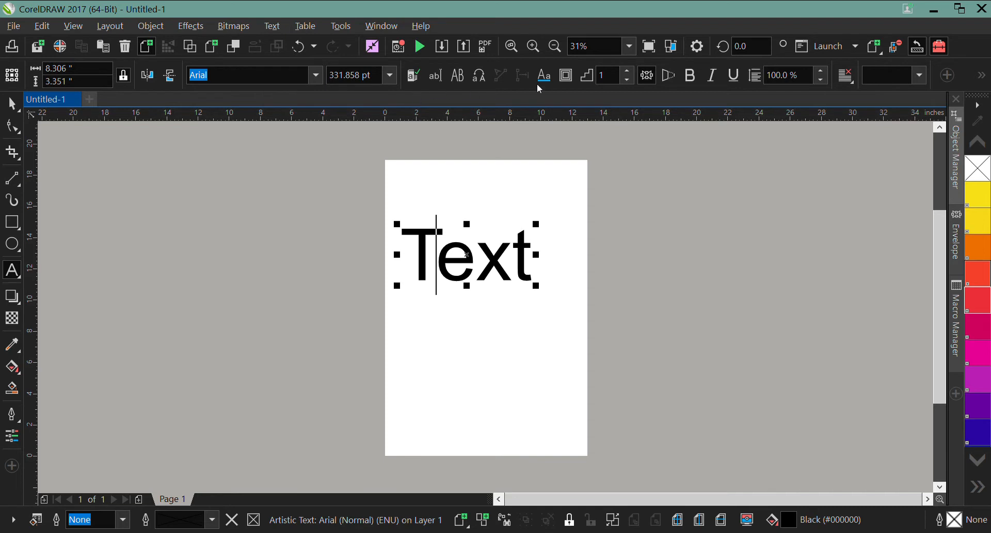
- Try to apply bold, italic and all-caps formatting with only the text cursor placed in the word
click(692, 79)
click(714, 82)
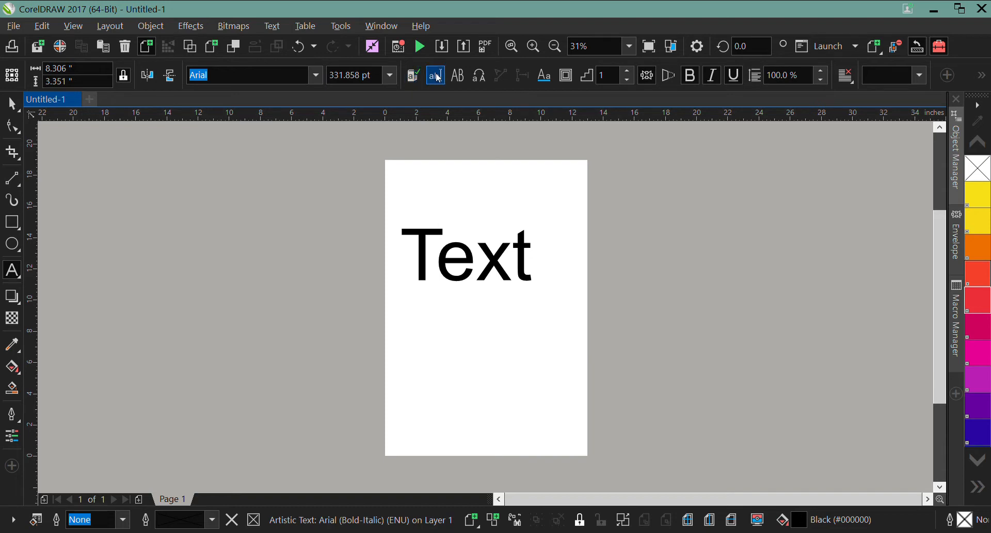
click(463, 77)
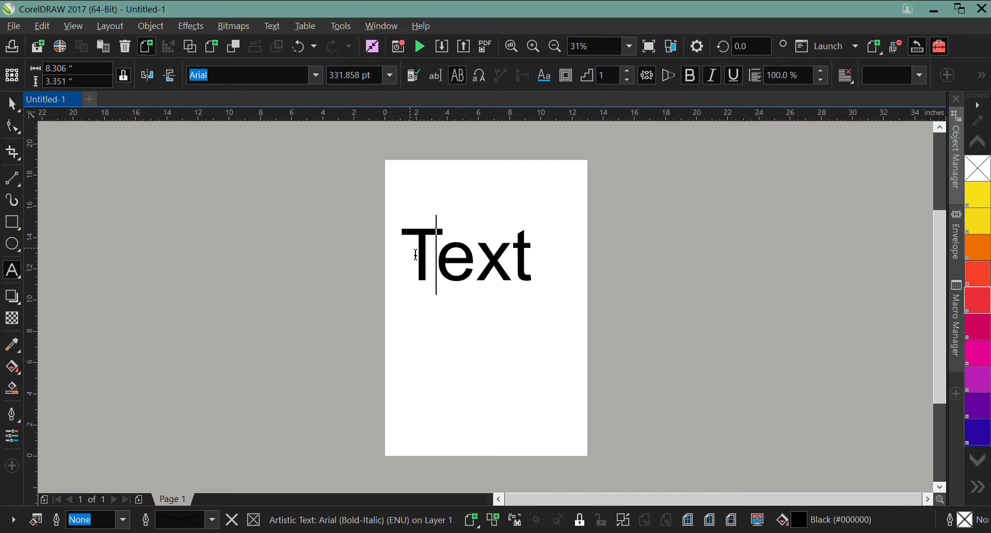
- Convert the whole word "Text" to all caps
drag(415, 248, 465, 288)
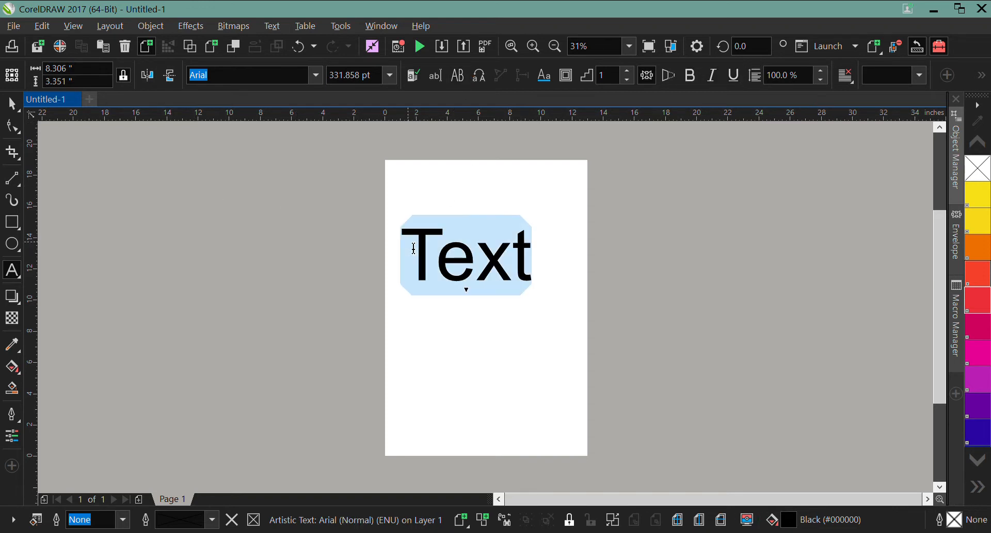
click(463, 73)
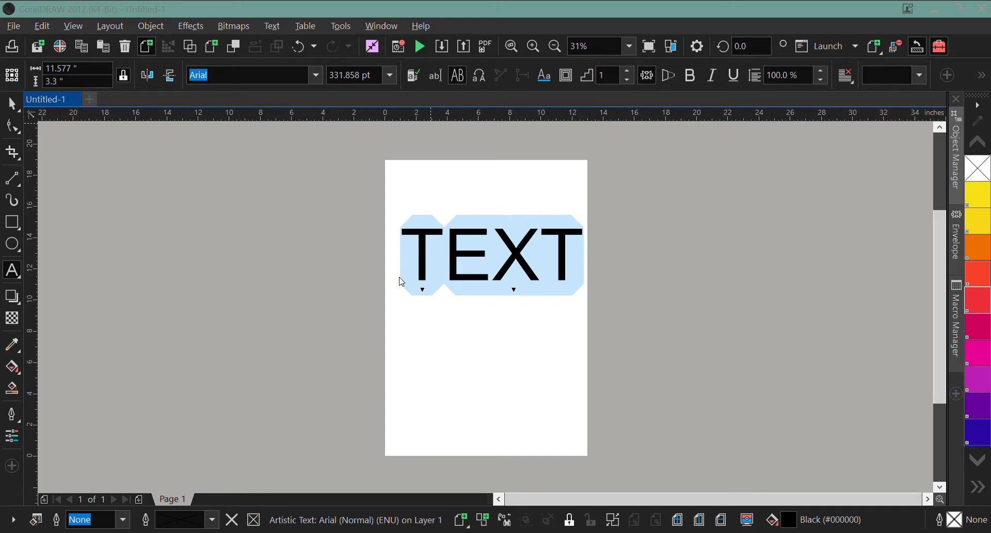
click(428, 329)
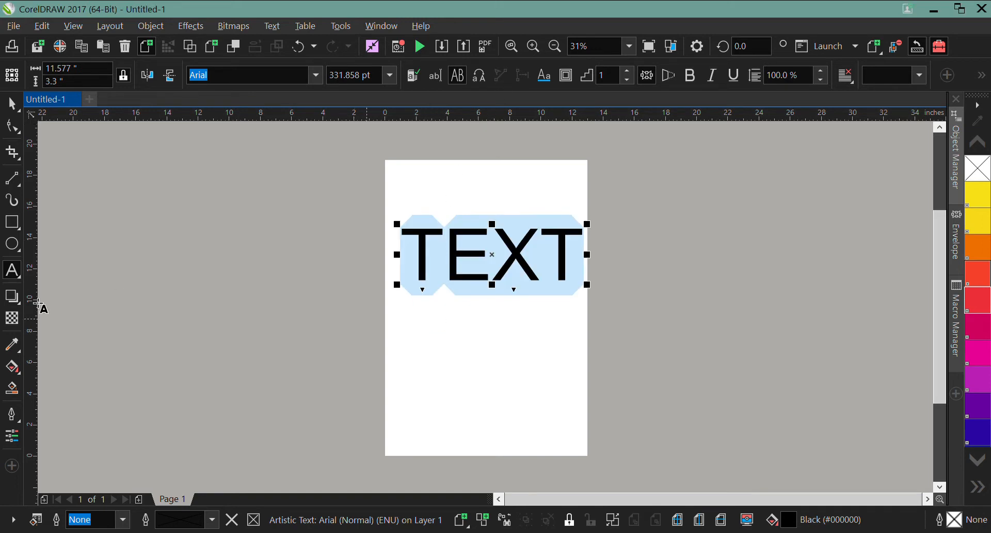
- Draw a circle below the text in the lower half of the page
click(12, 244)
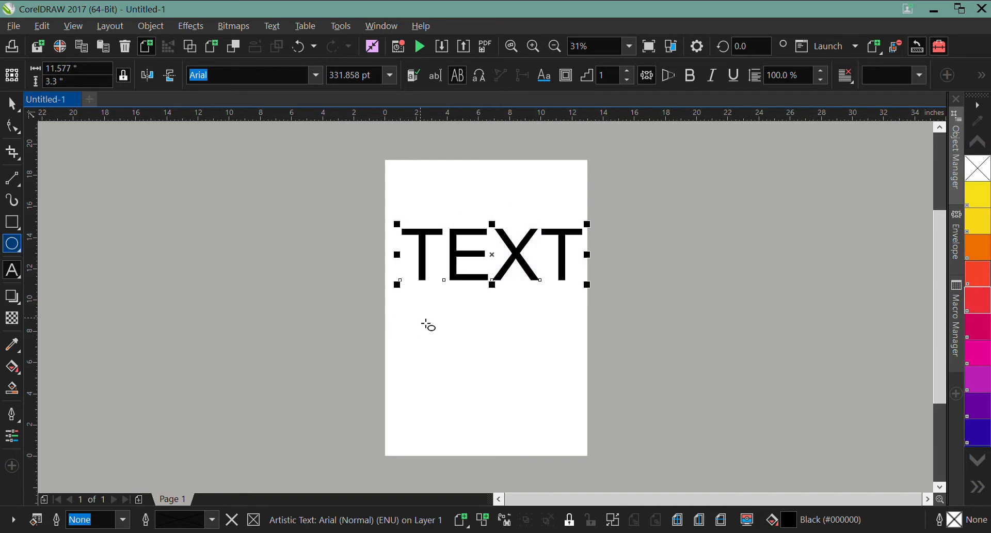
mouse_move(564, 421)
mouse_down()
mouse_move(469, 332)
mouse_move(463, 305)
mouse_up()
click(463, 305)
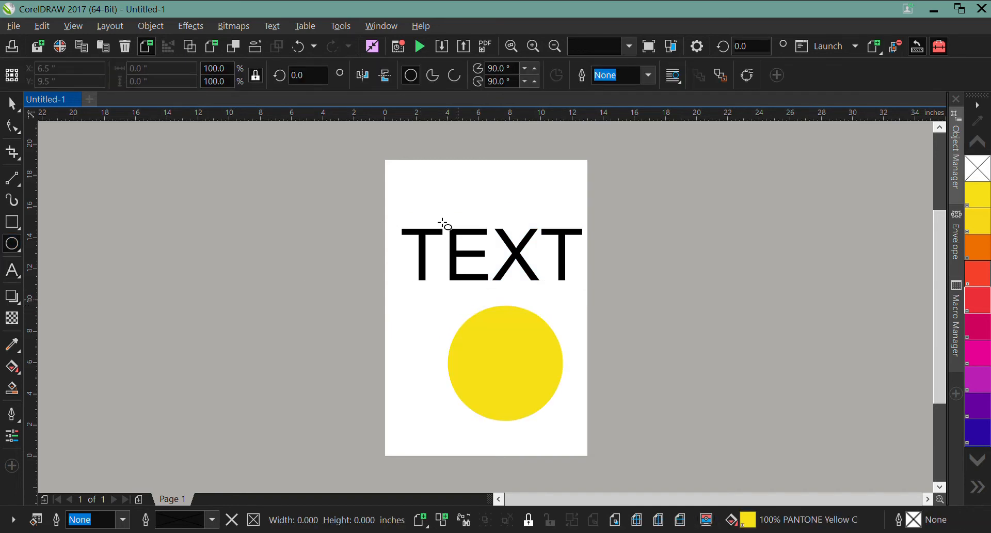
- Try fitting the text along the top curve of the yellow circle, and undo the fit
click(13, 104)
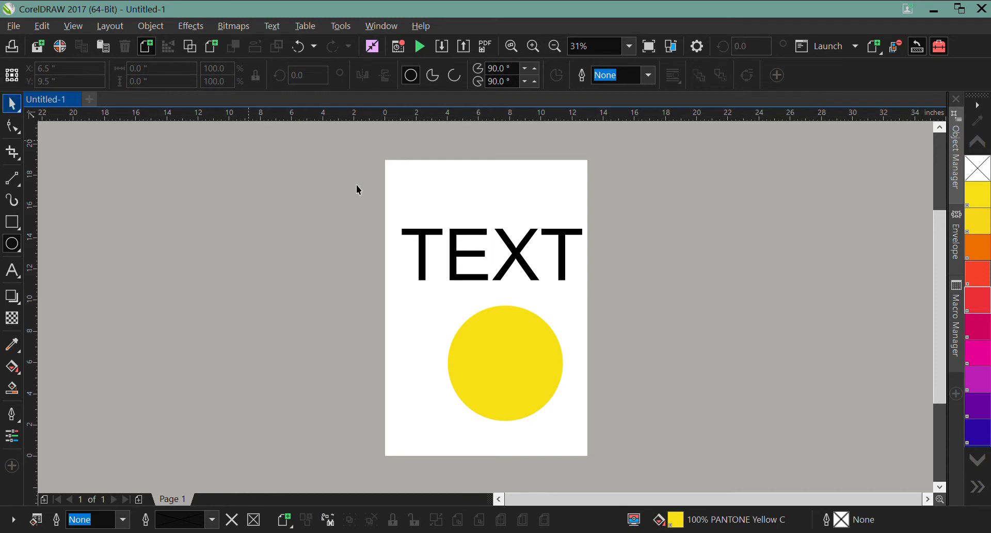
key(space)
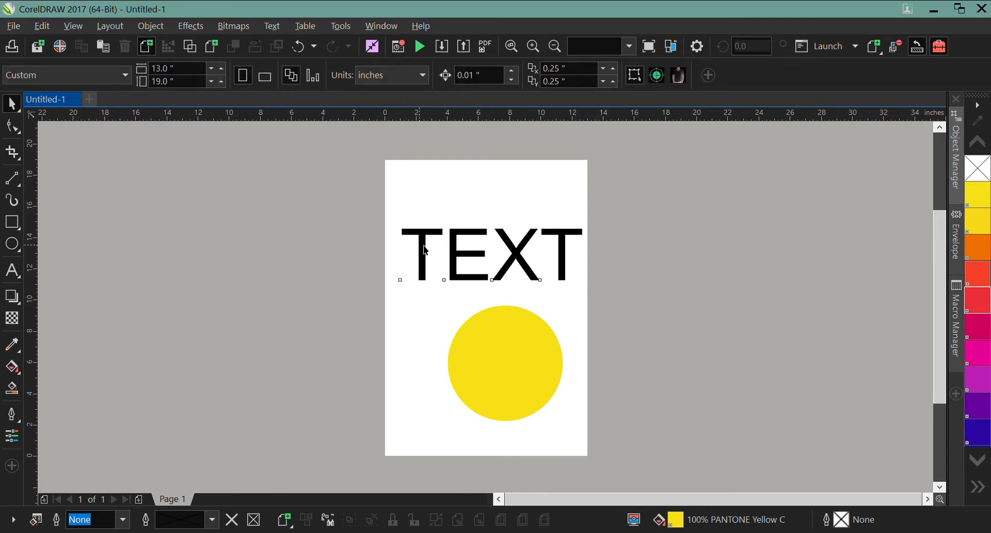
click(423, 252)
click(422, 252)
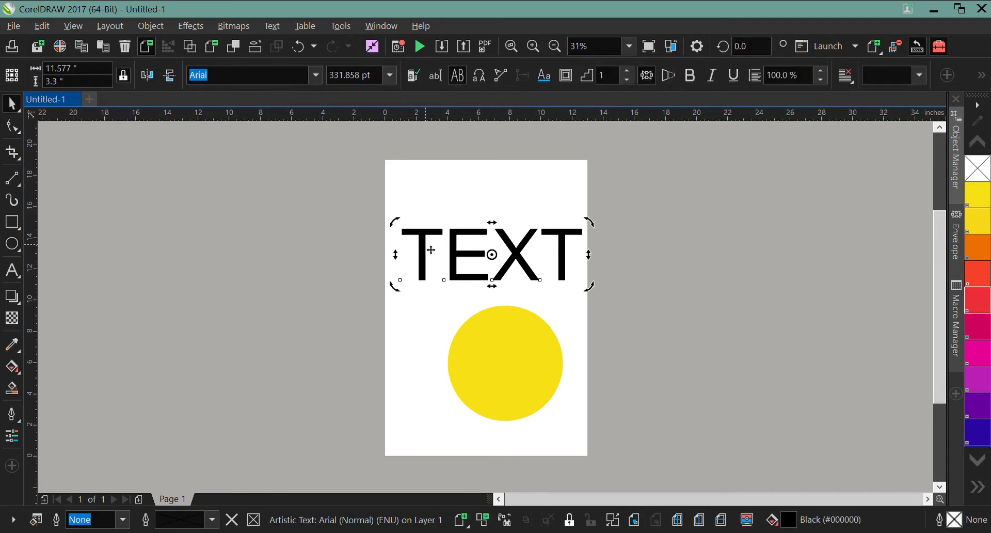
click(504, 77)
click(504, 309)
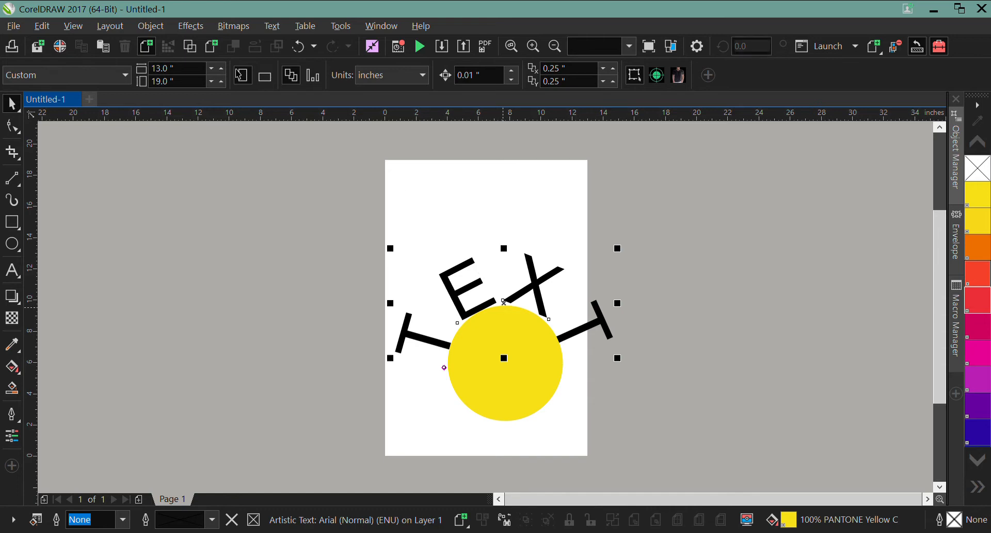
click(306, 50)
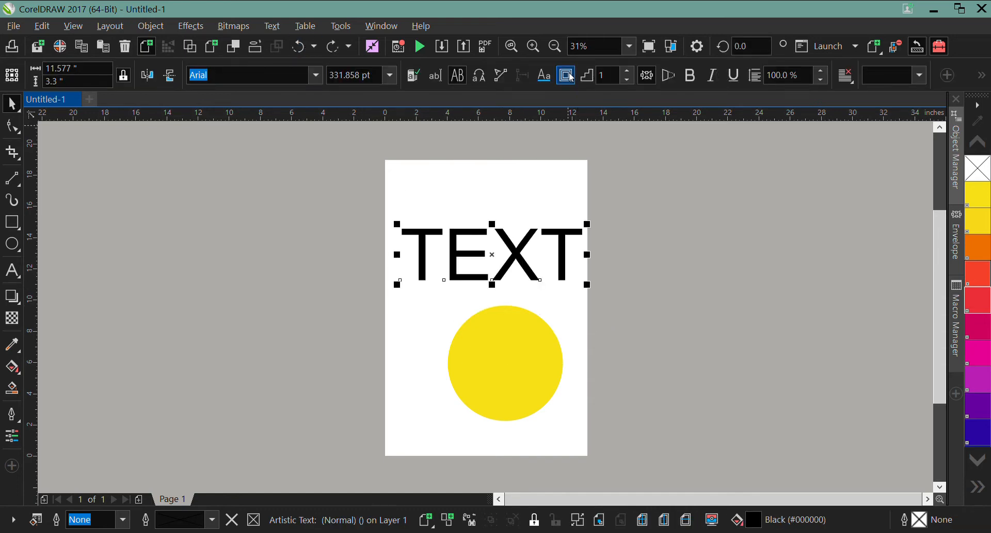
- Change the font of the text to Impact
click(477, 262)
click(491, 172)
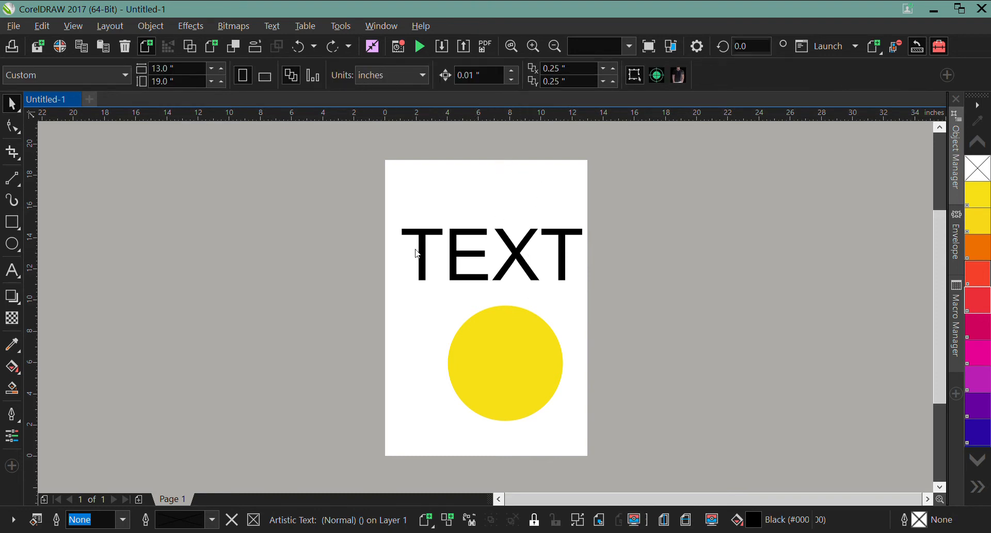
click(428, 253)
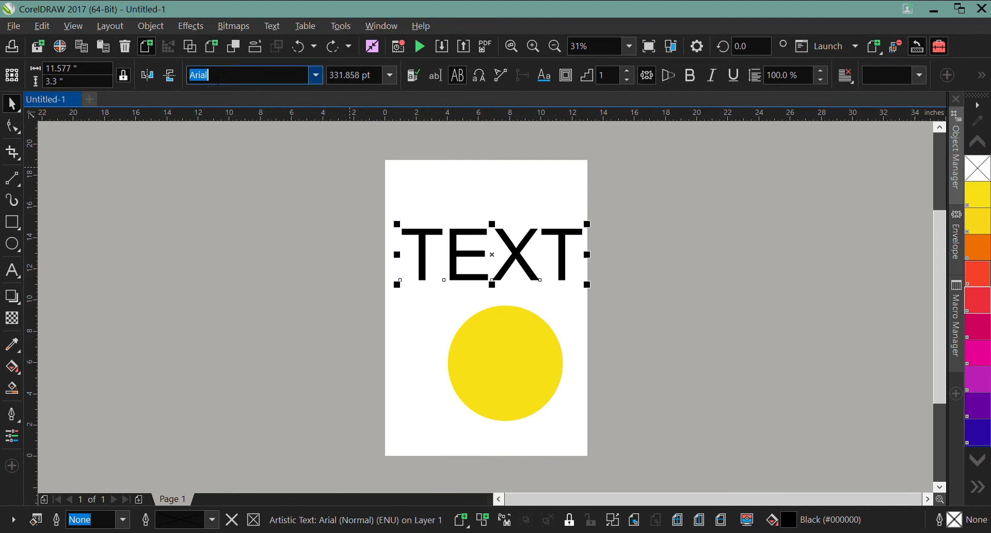
key(BackSpace)
text(Inmpact)
key(BackSpace)
key(BackSpace)
key(BackSpace)
key(BackSpace)
key(BackSpace)
key(BackSpace)
key(BackSpace)
text(Impact)
key(Return)
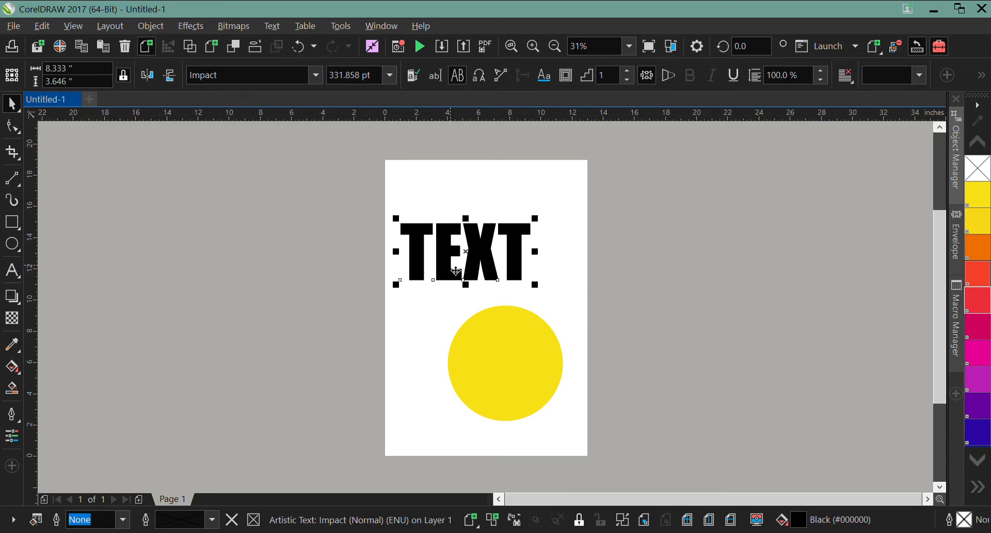
- Apply an inside contour to the text with one step, a 0.1 inch offset and a red contour outline colour
click(467, 249)
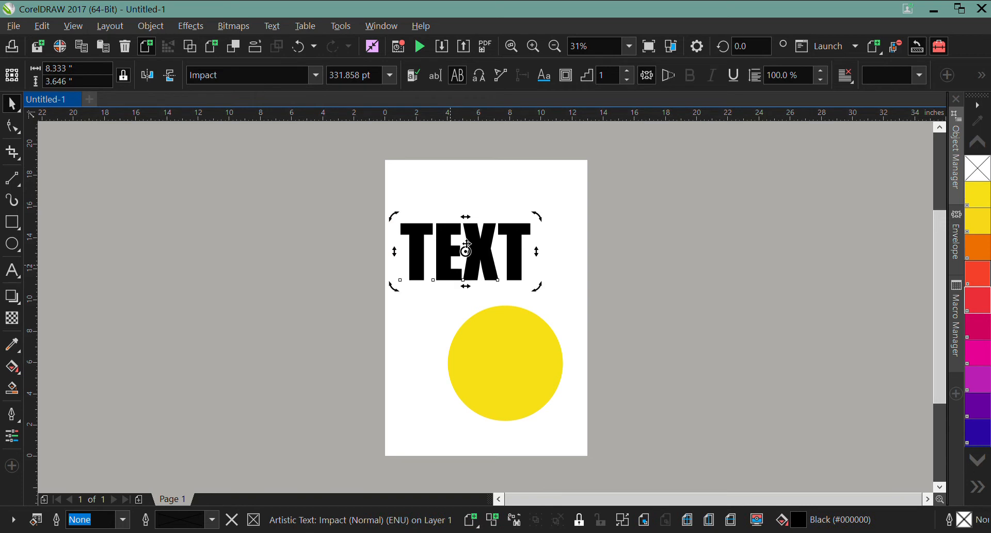
click(566, 76)
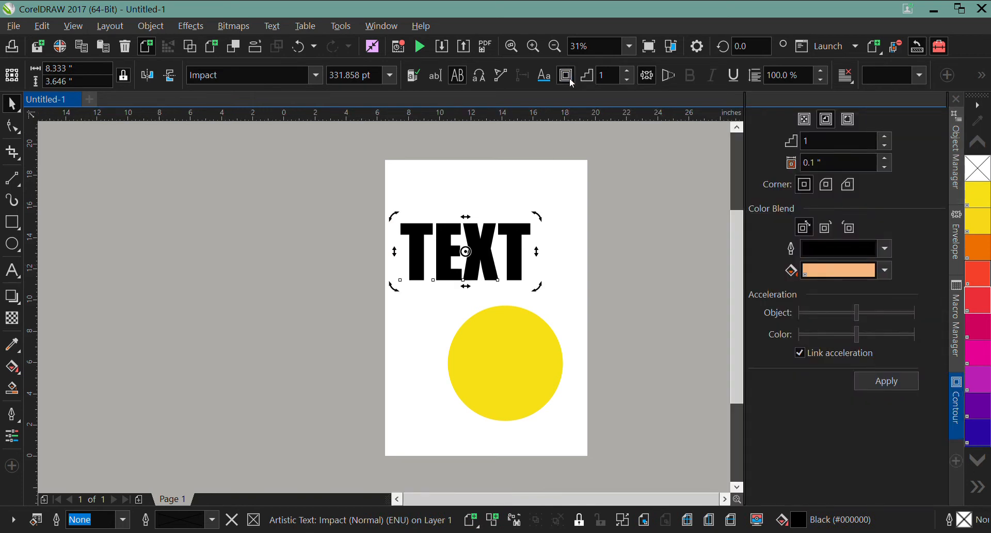
click(884, 148)
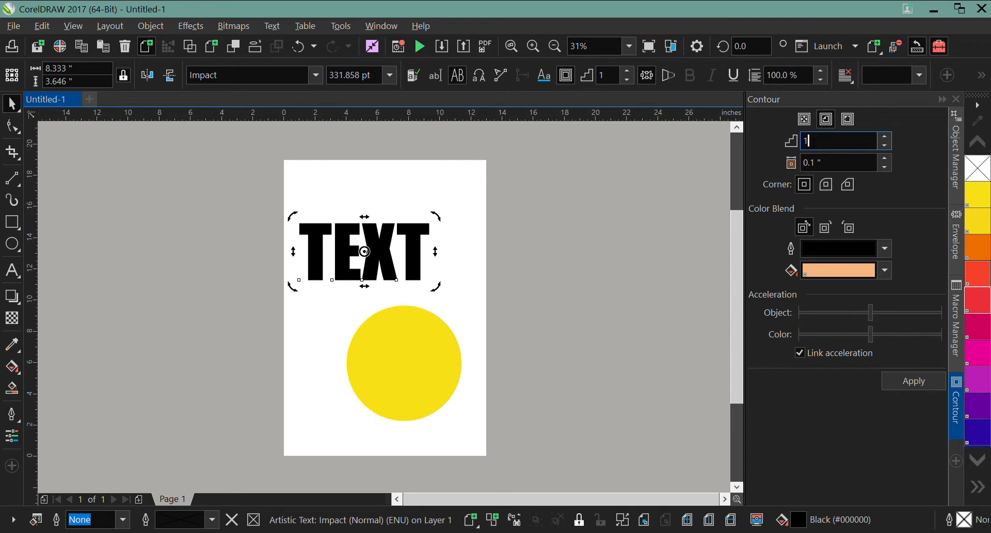
key(BackSpace)
text(3)
click(849, 119)
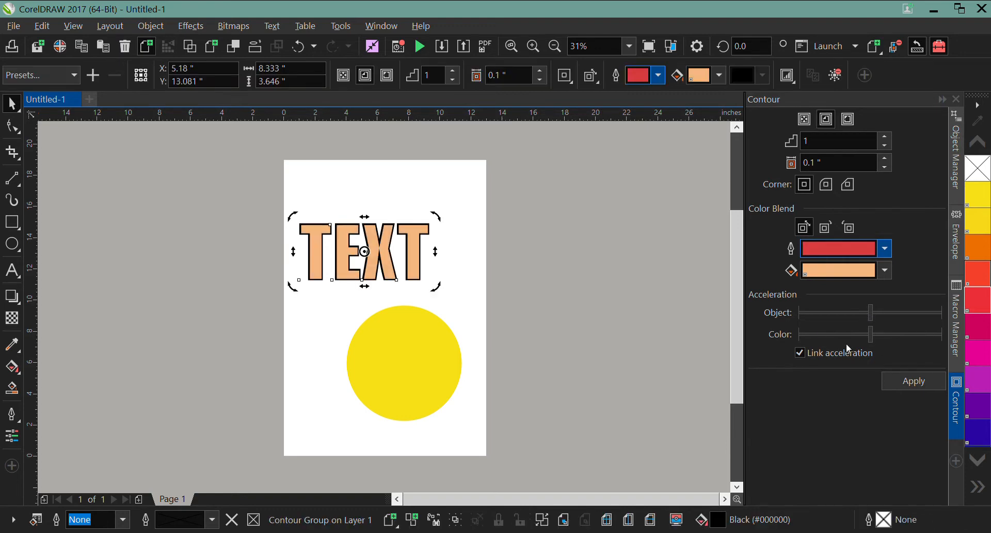
- Change the text's contour to an outside contour with 3 steps at a 0.1 inch offset
click(814, 142)
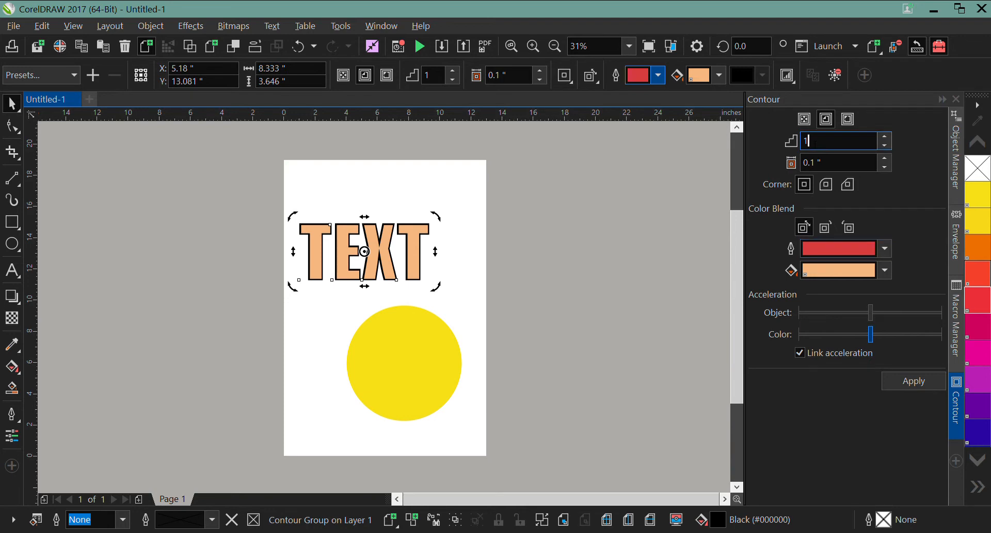
key(BackSpace)
text(3)
click(848, 119)
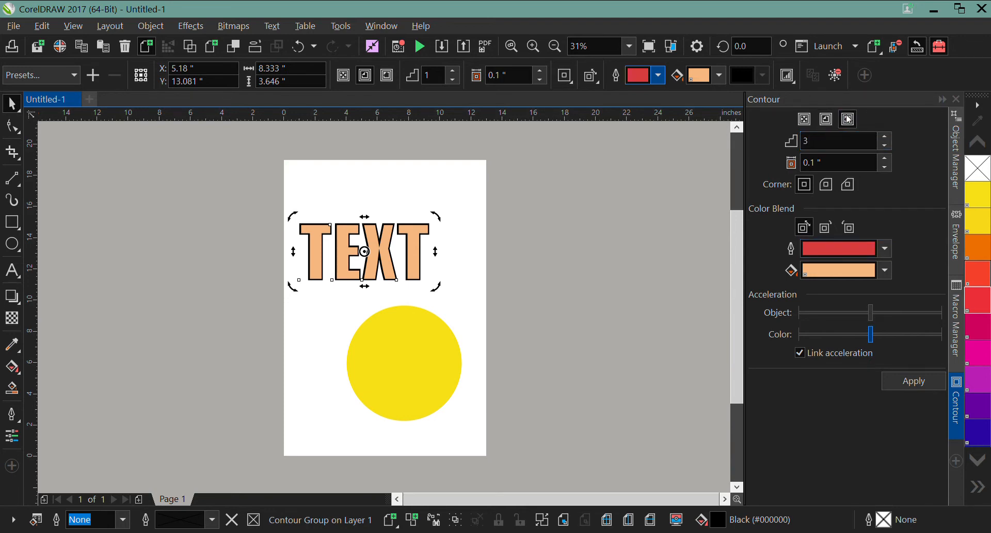
click(910, 381)
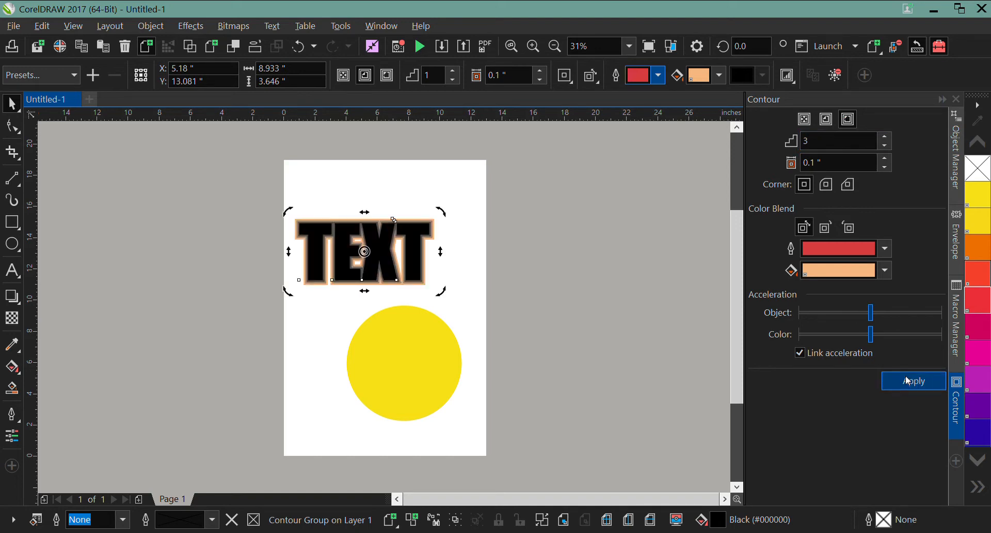
- Undo the contour effects on the text
click(440, 266)
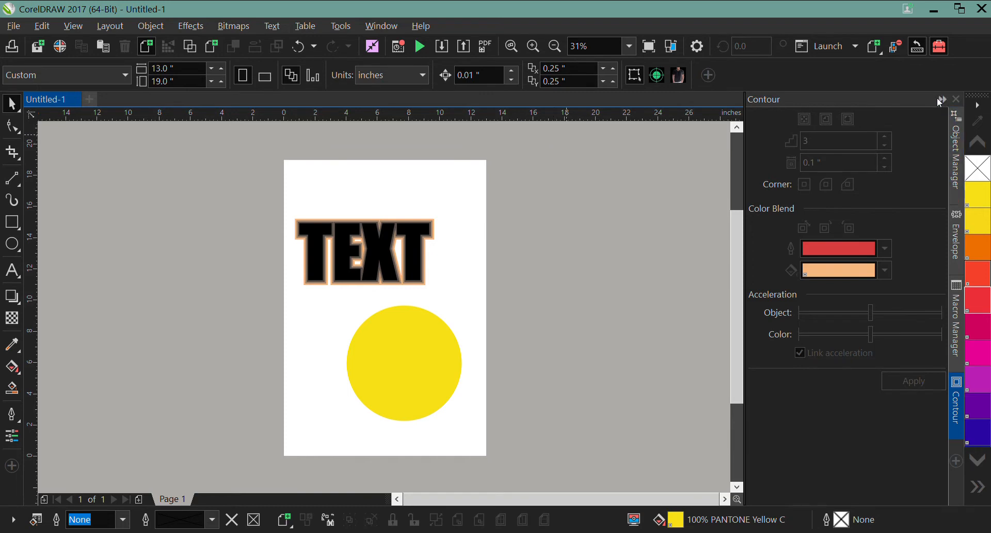
click(383, 263)
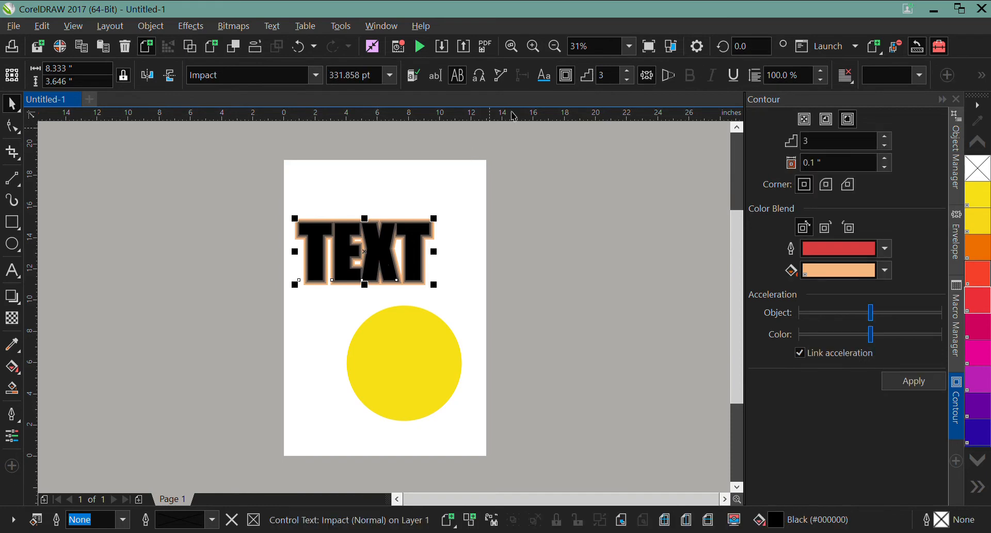
click(650, 77)
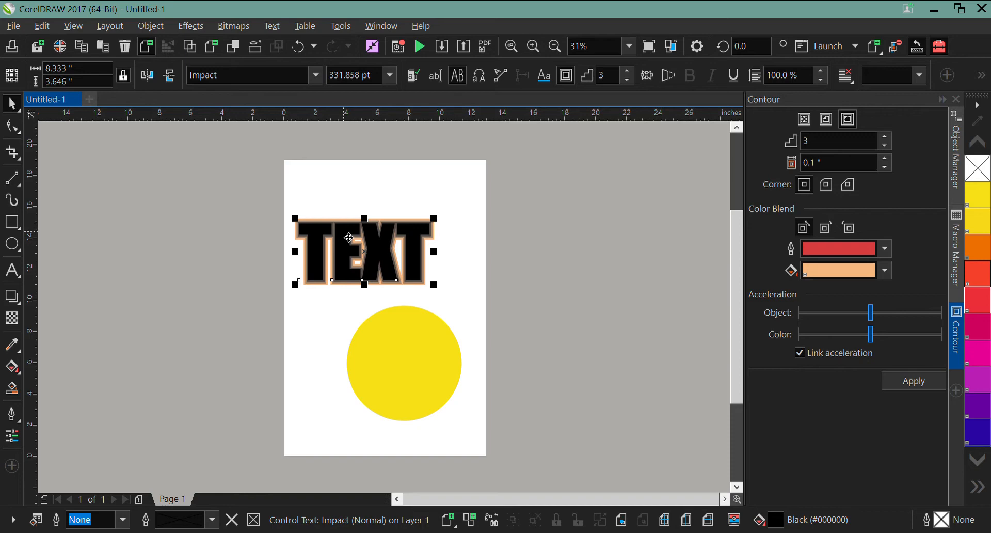
click(348, 233)
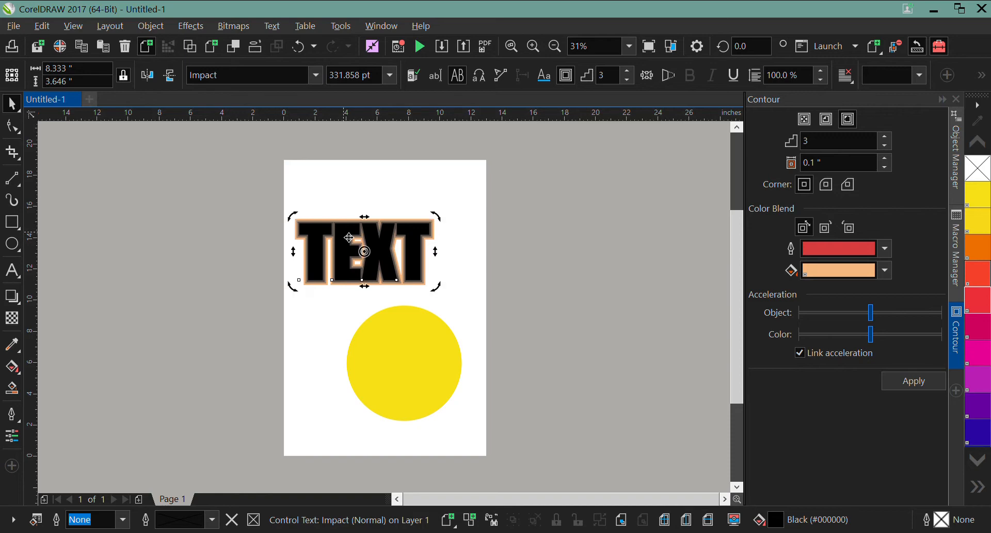
click(297, 47)
click(298, 47)
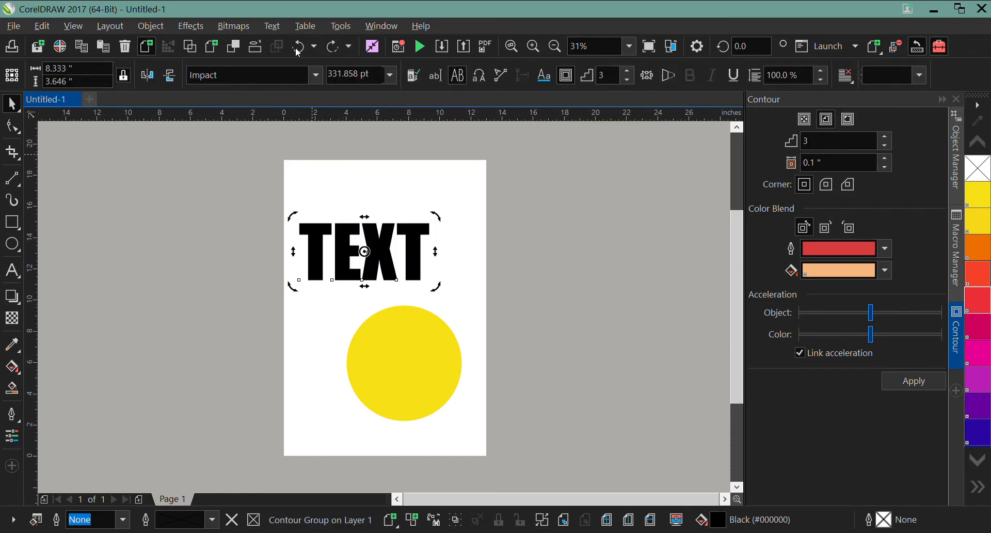
- Apply a preset envelope shape with inward-curving top and bottom edges to the text in Putty mode
click(386, 254)
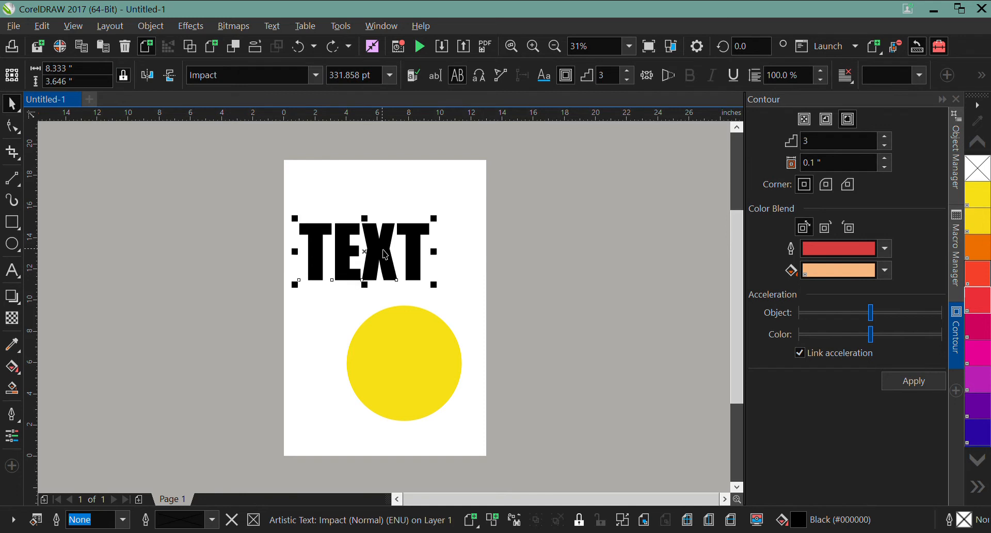
click(648, 76)
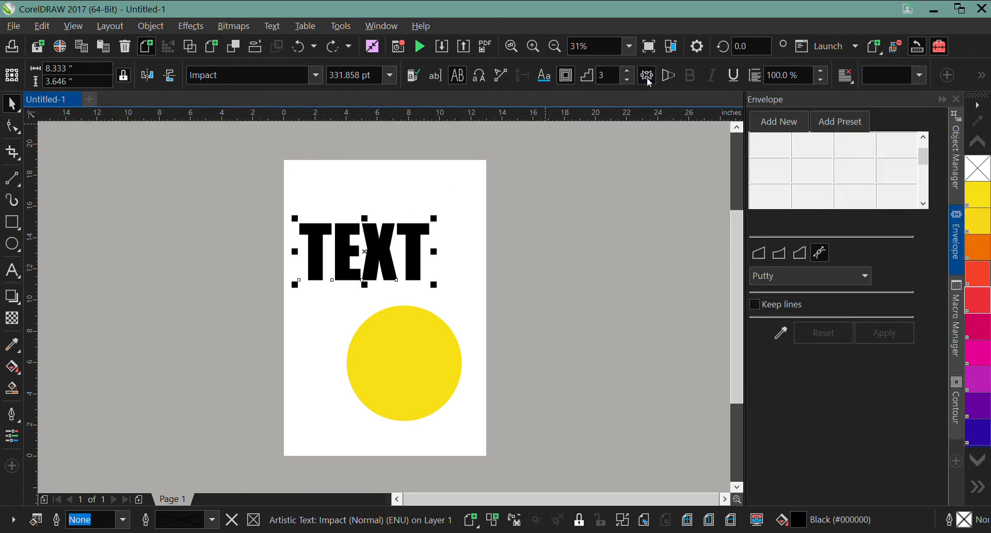
click(819, 124)
click(813, 145)
click(855, 199)
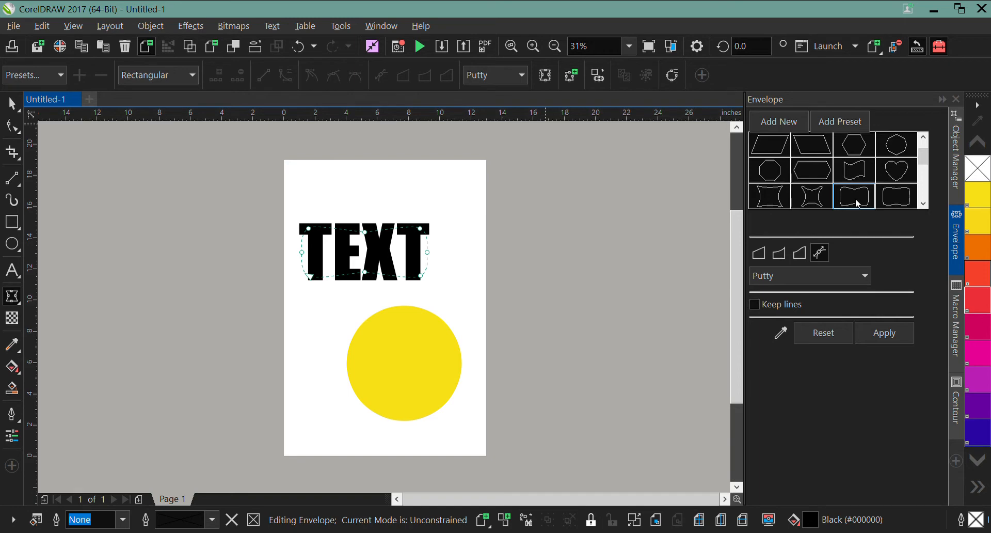
click(880, 333)
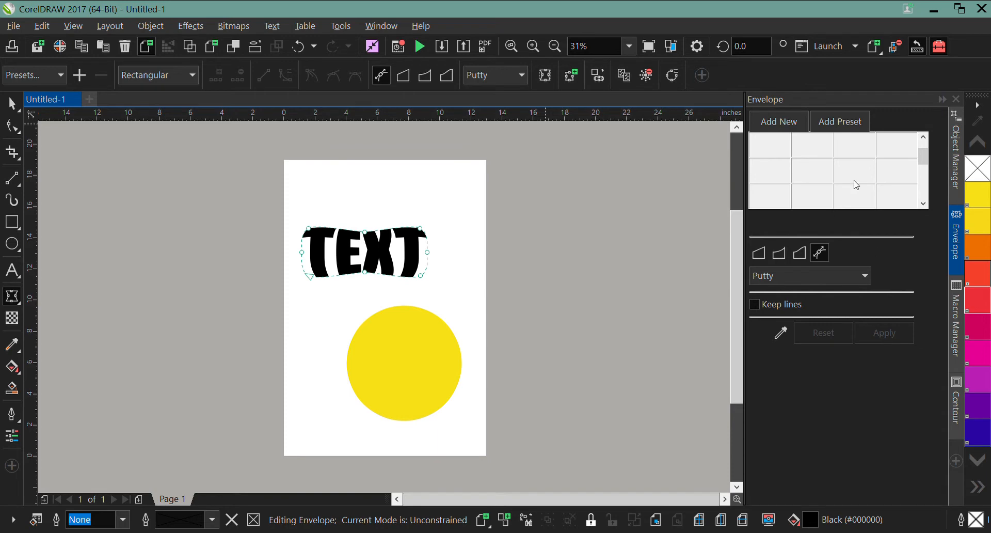
click(816, 126)
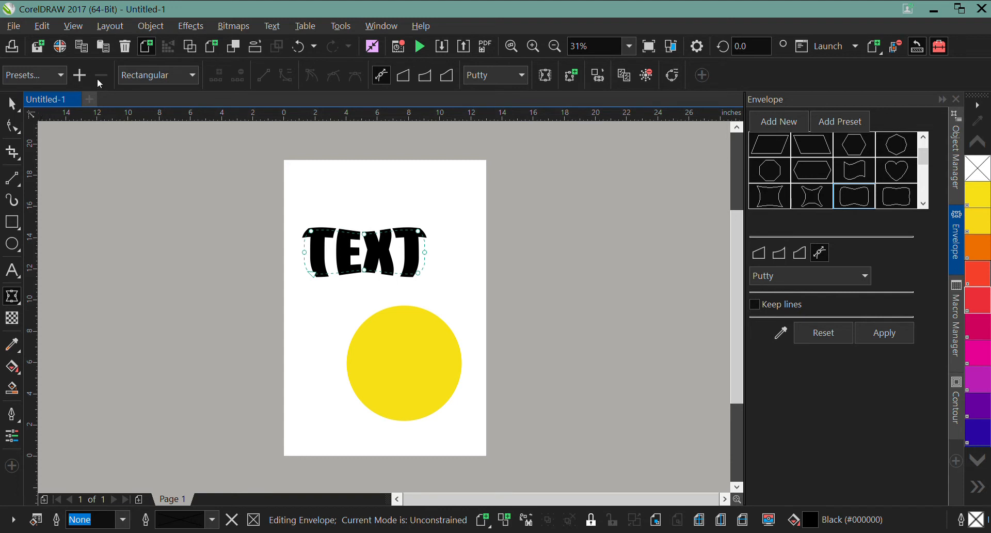
- Undo the envelope effect on the text, return to the Pick tool and clear the selection
click(299, 46)
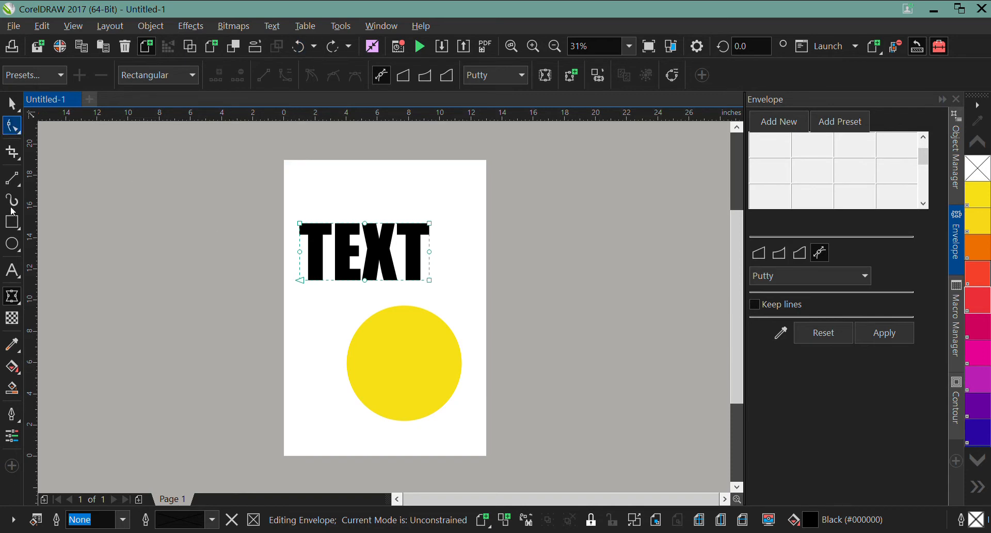
click(14, 111)
click(17, 201)
click(18, 389)
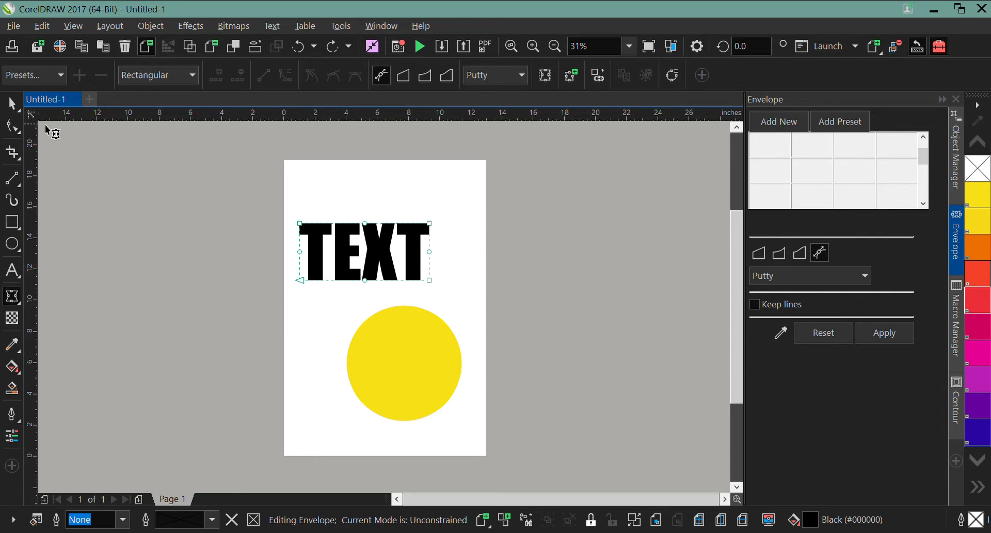
click(13, 105)
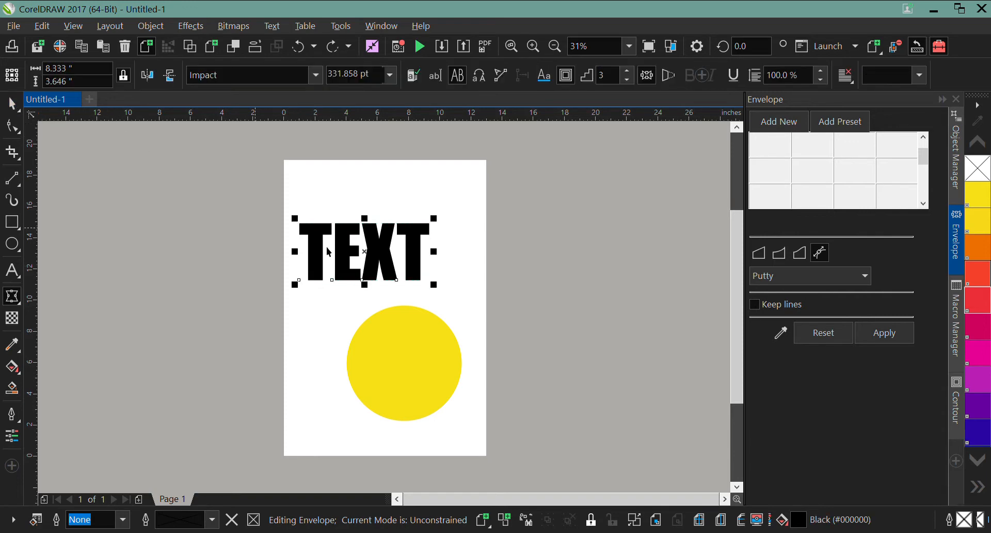
click(313, 245)
click(383, 341)
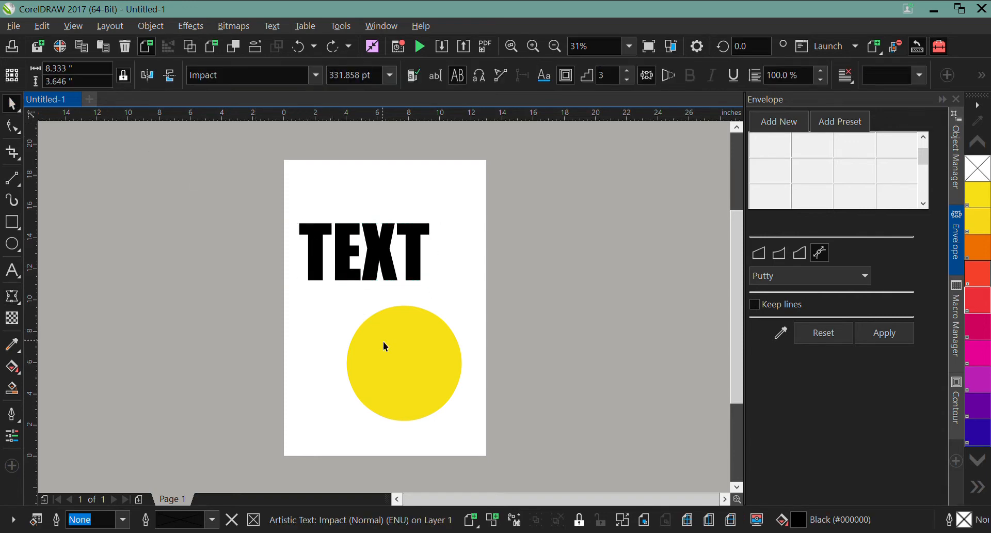
- Give the text a 16 pt outline and colour the outline dark red
click(364, 256)
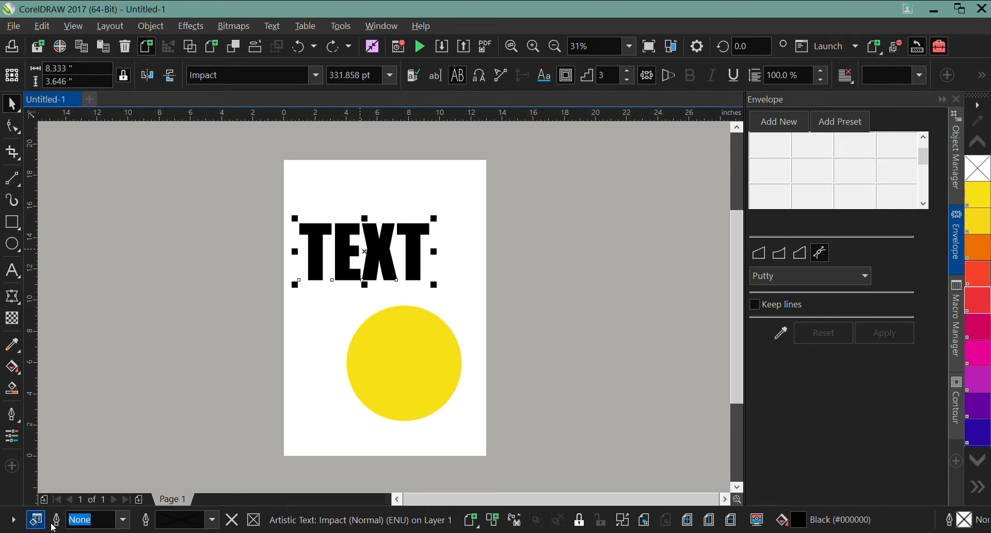
click(124, 520)
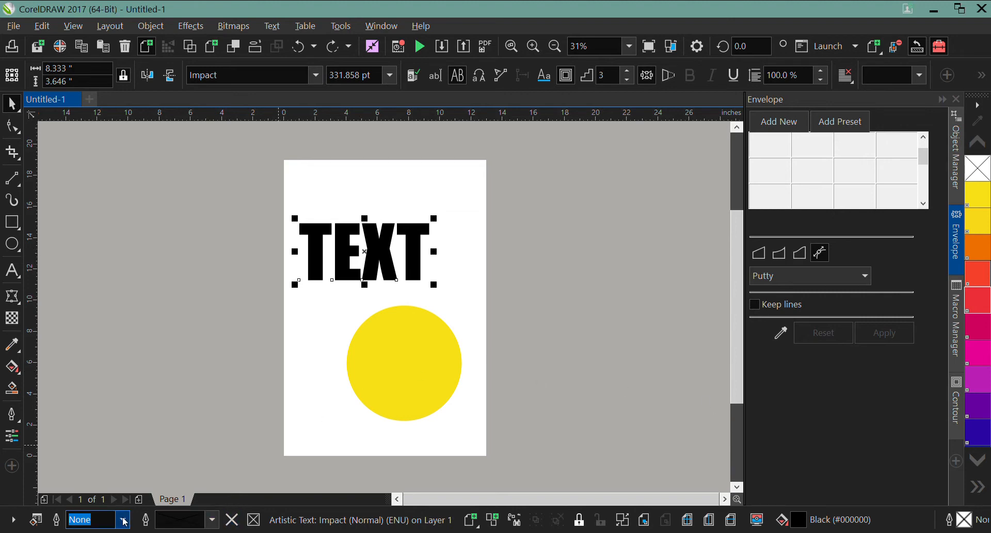
click(99, 426)
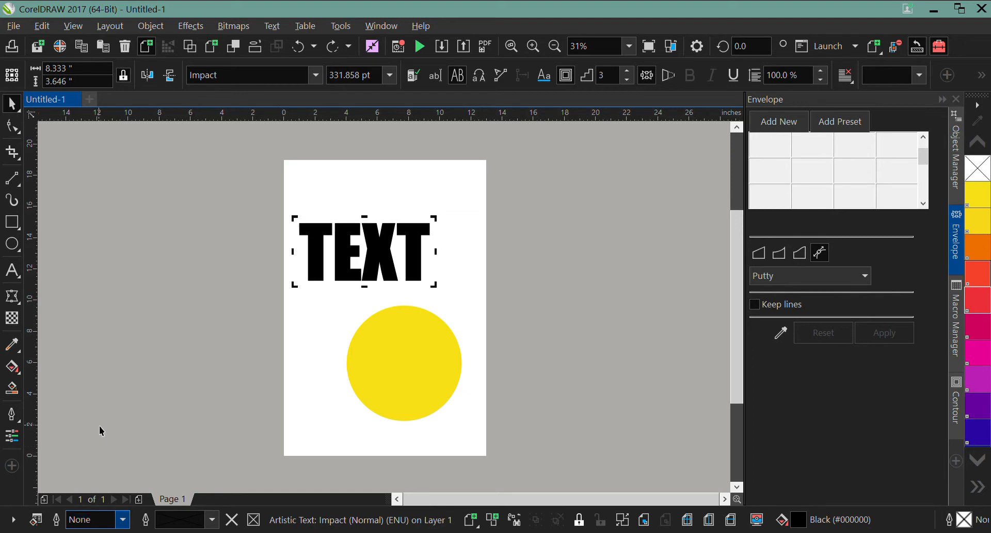
click(124, 521)
text(16)
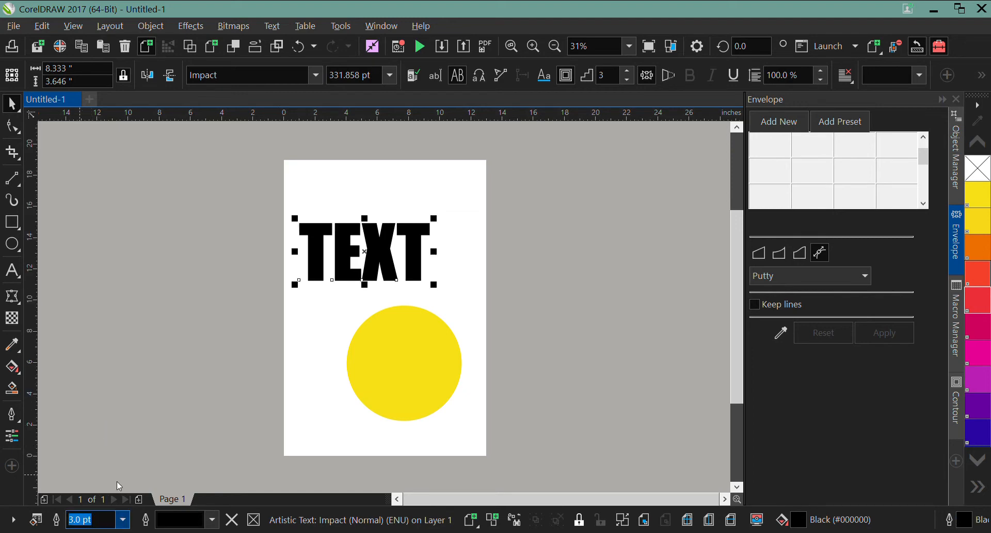
key(Return)
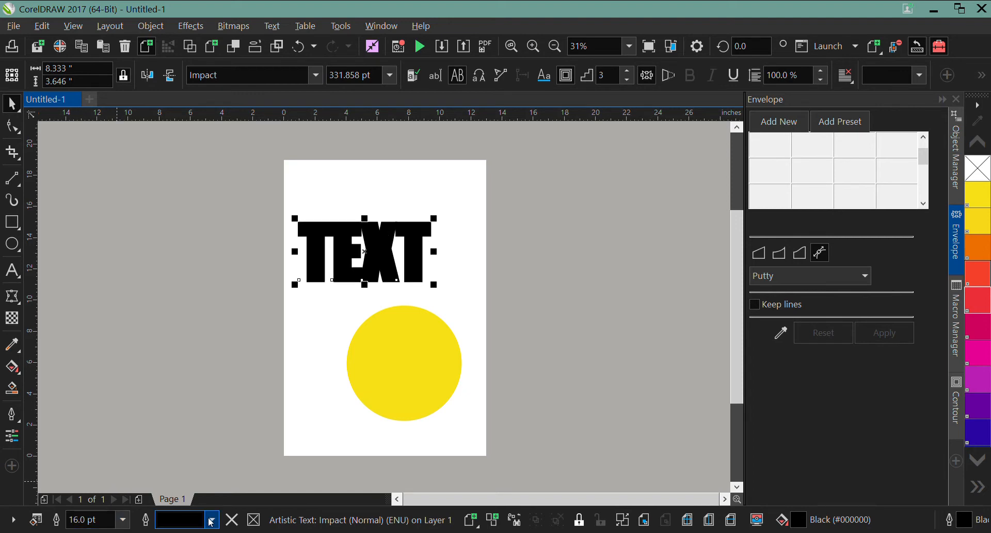
click(265, 407)
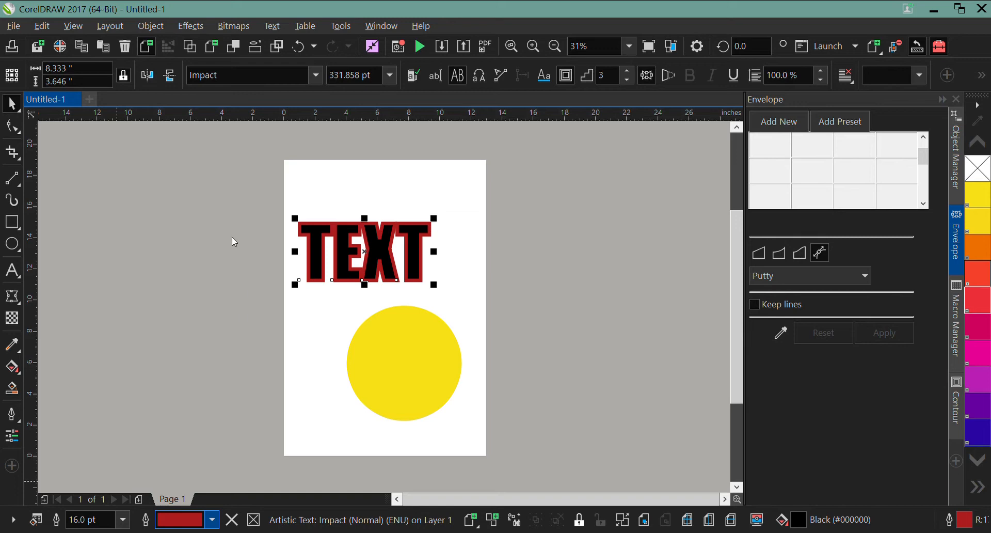
- Set the text's outline width to 2 pt, and remove the outline entirely
click(126, 524)
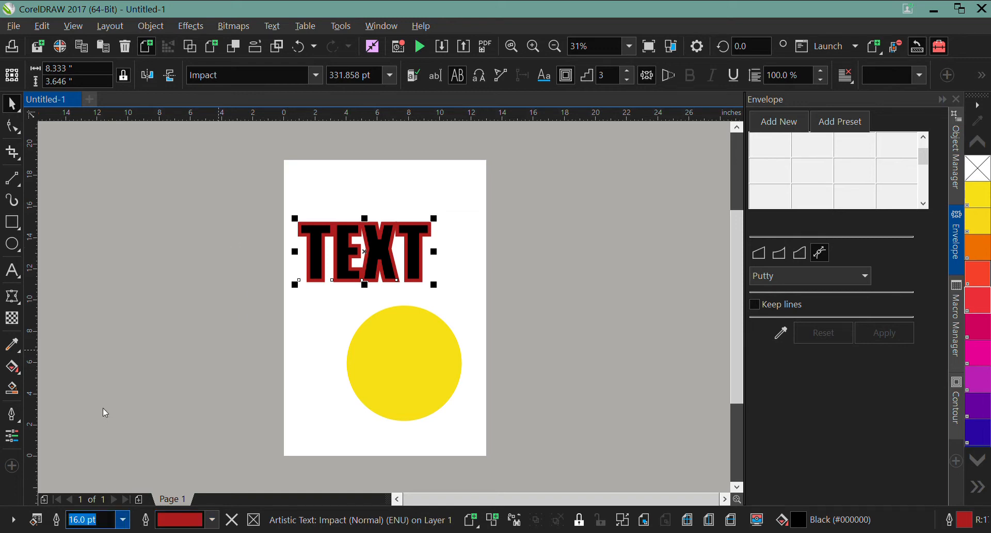
text(2)
key(Return)
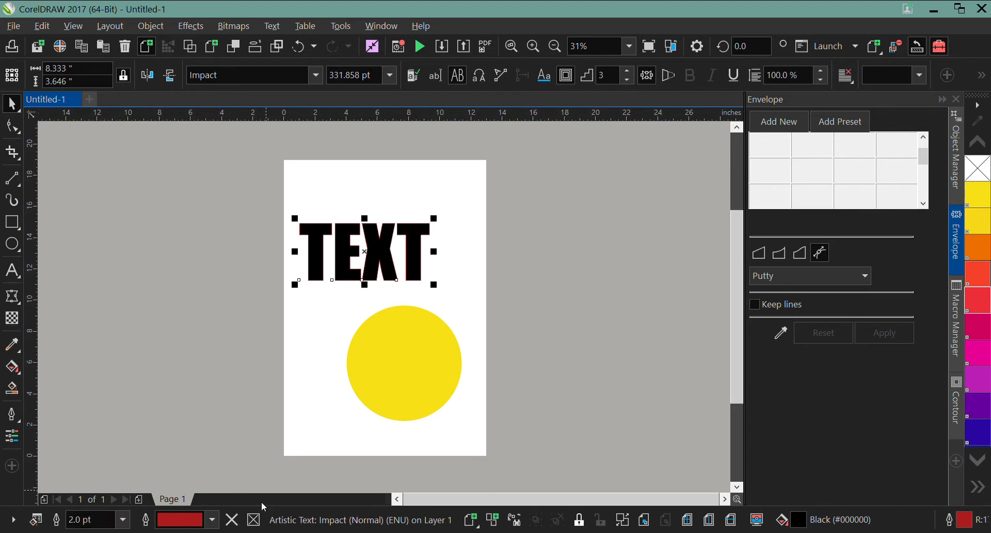
click(234, 526)
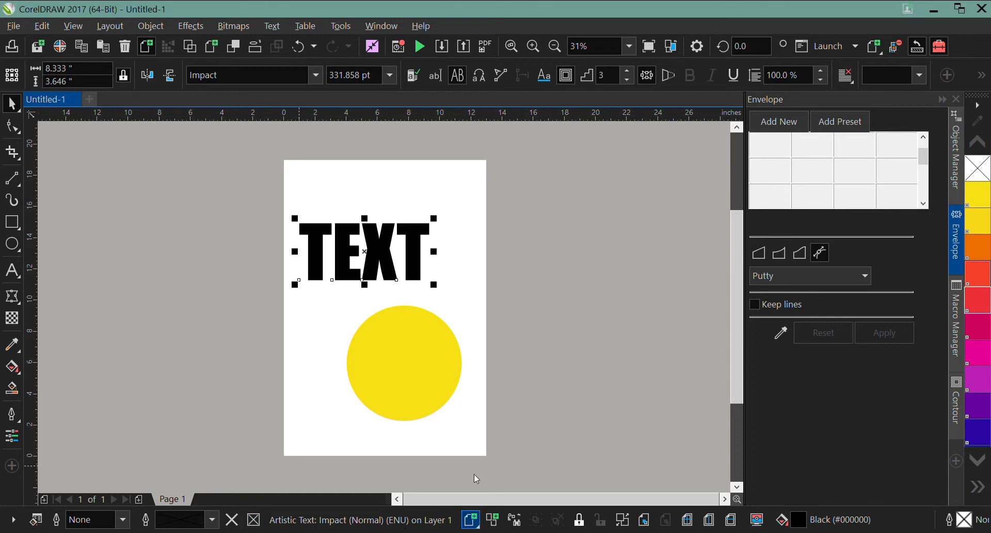
- Group the text with the yellow circle, and try out moving and deleting a duplicate of the group
key(ctrl+a)
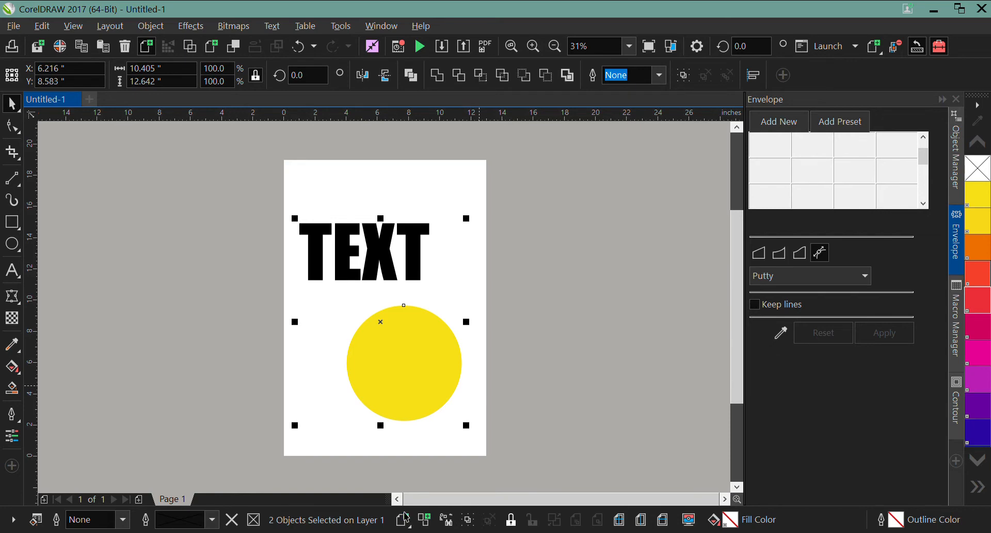
click(427, 520)
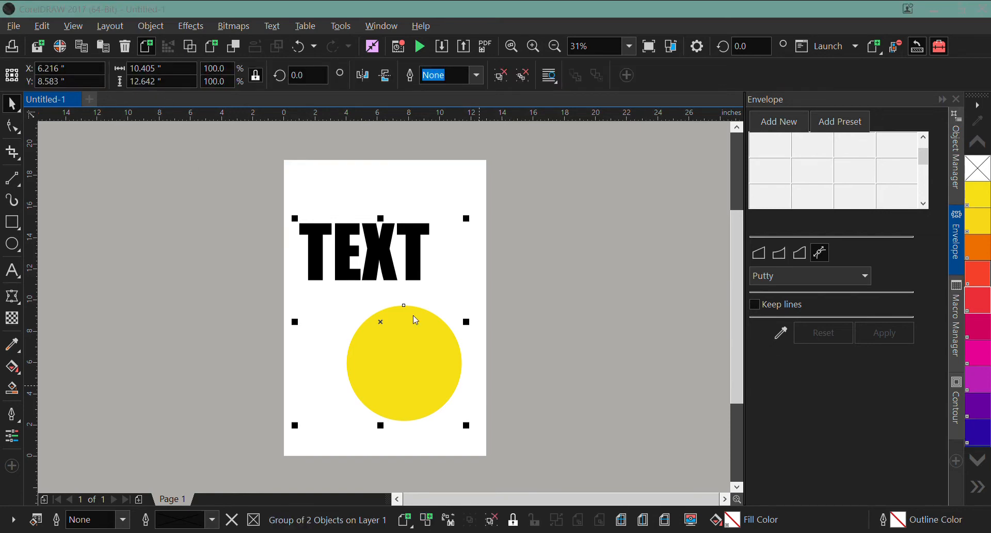
key(ctrl+d)
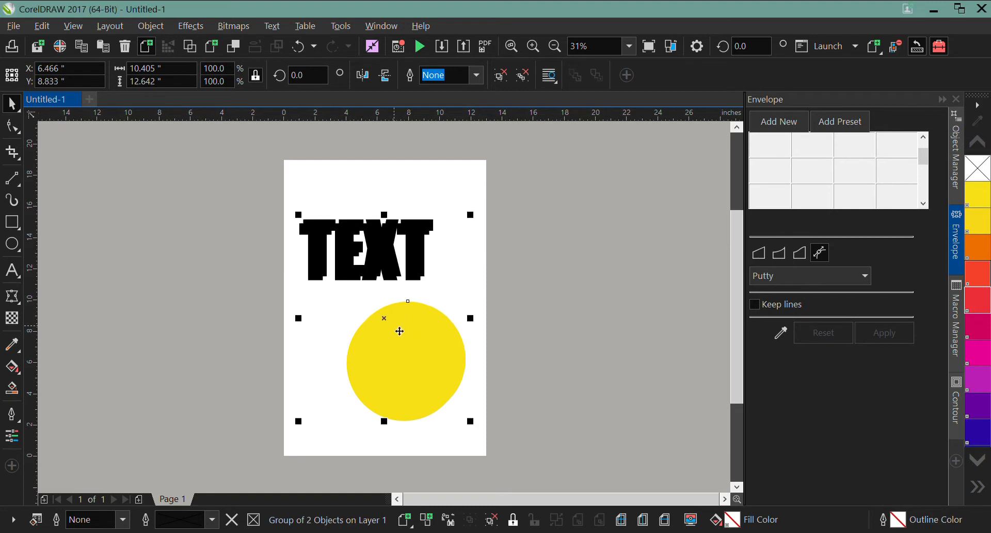
drag(398, 331, 513, 344)
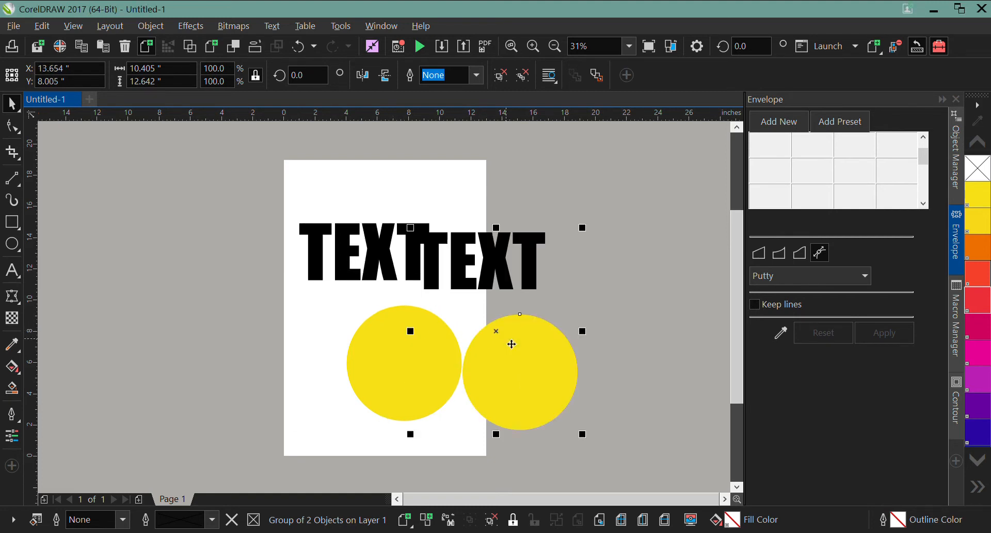
key(Delete)
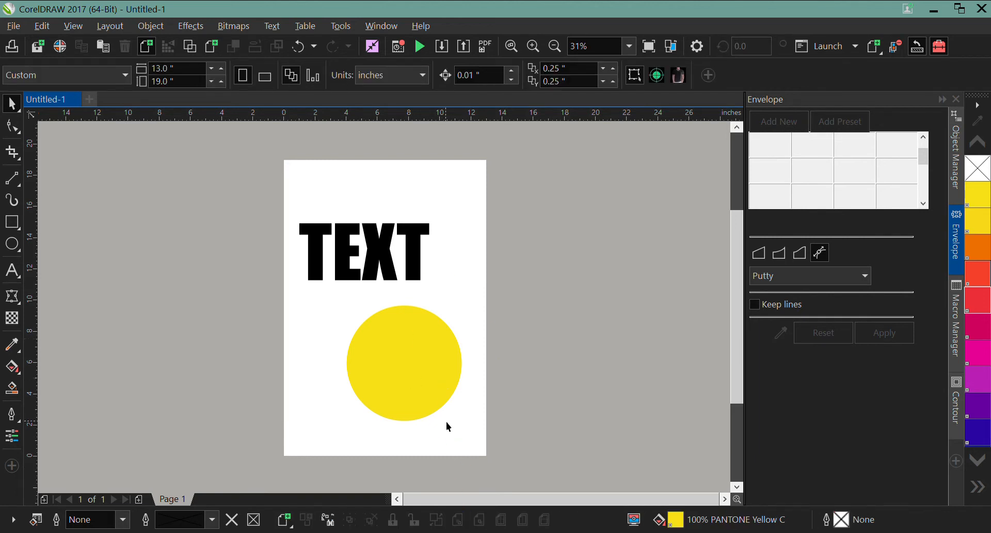
- Centre the group of text and circle on the page
click(431, 394)
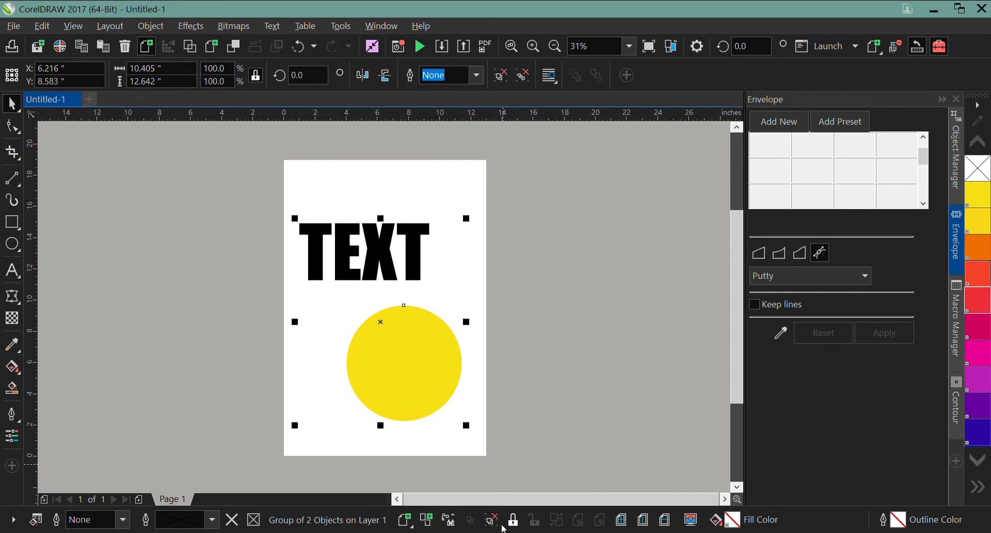
click(622, 521)
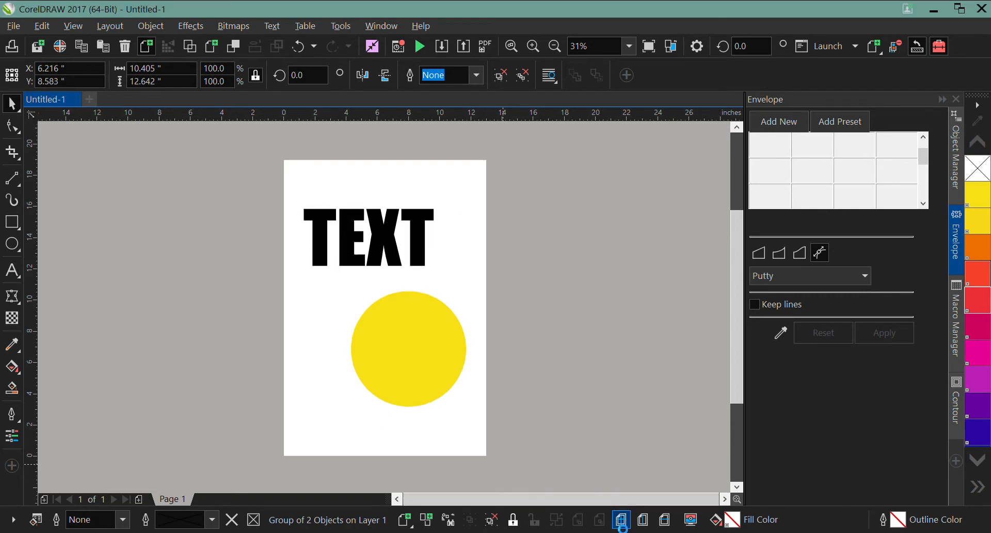
click(620, 521)
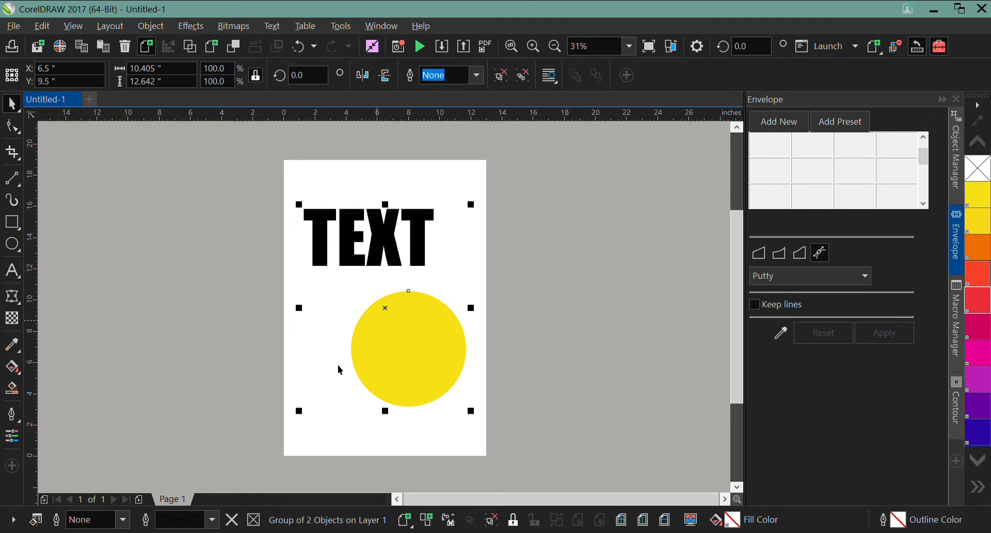
- Ungroup the text and the yellow circle into separate objects and clear the selection
click(253, 356)
click(391, 262)
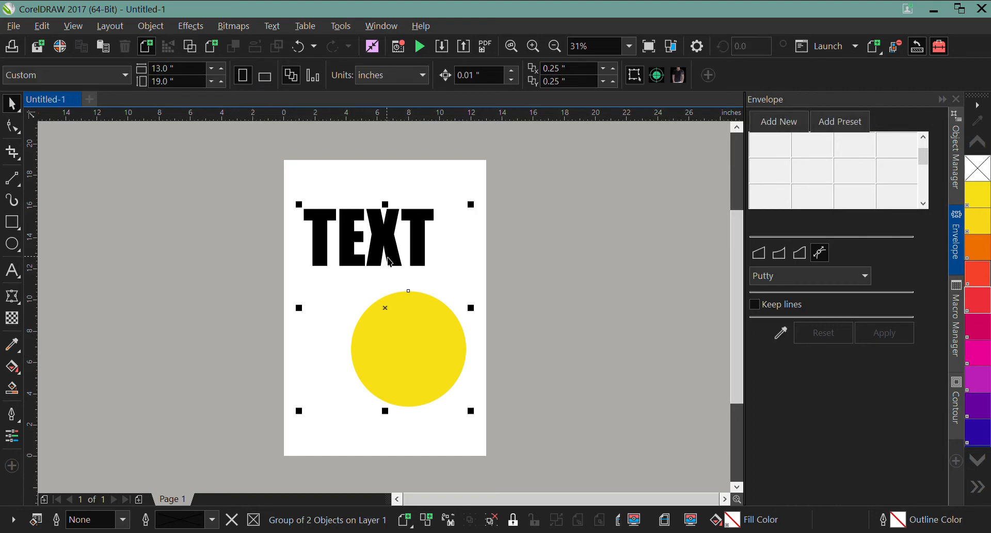
click(391, 263)
click(530, 294)
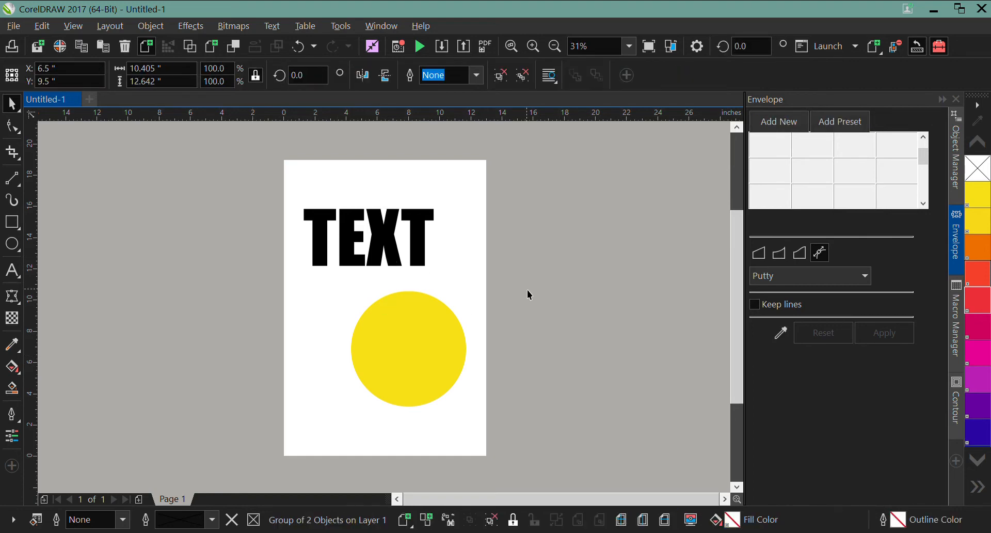
click(378, 328)
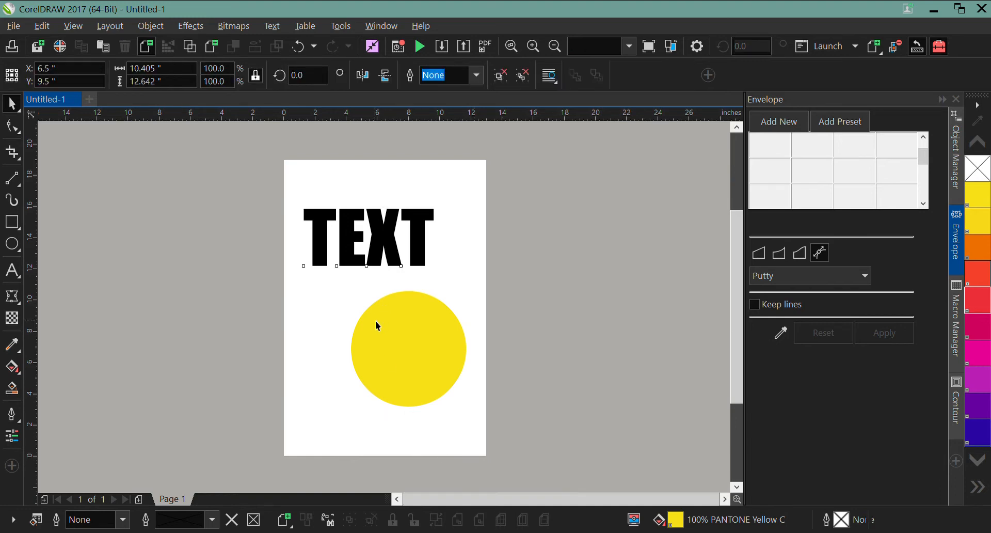
click(377, 323)
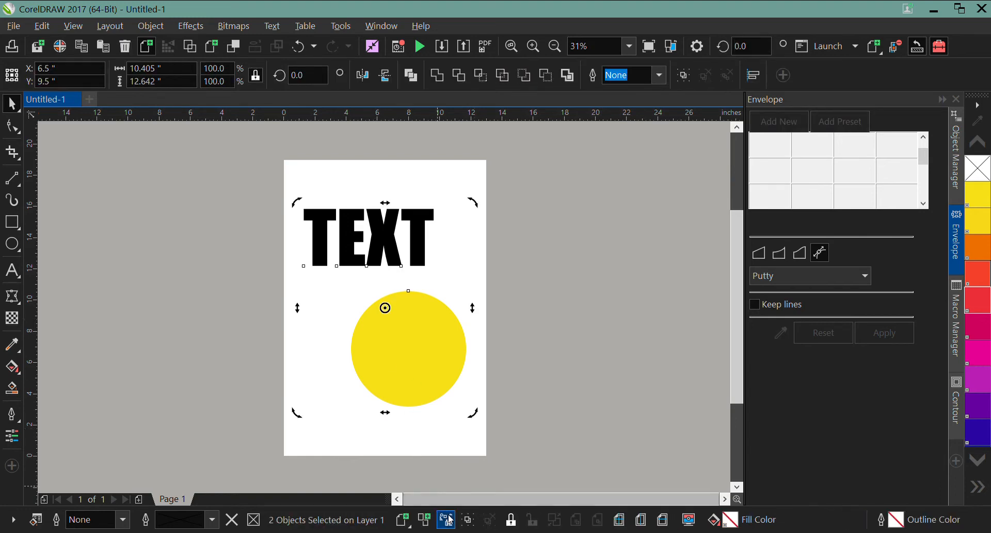
click(514, 369)
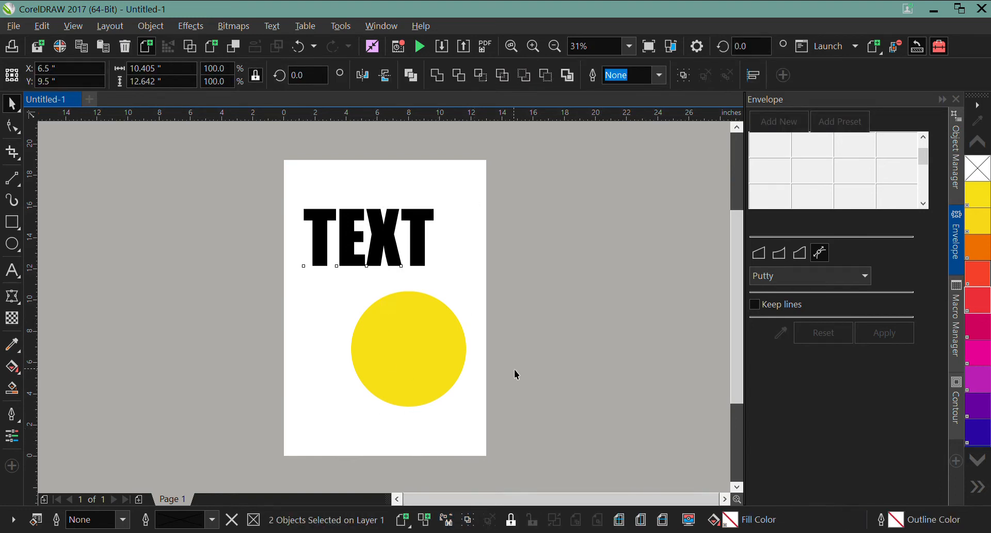
- Centre the yellow circle on the page, and centre the text on the page as well
click(417, 318)
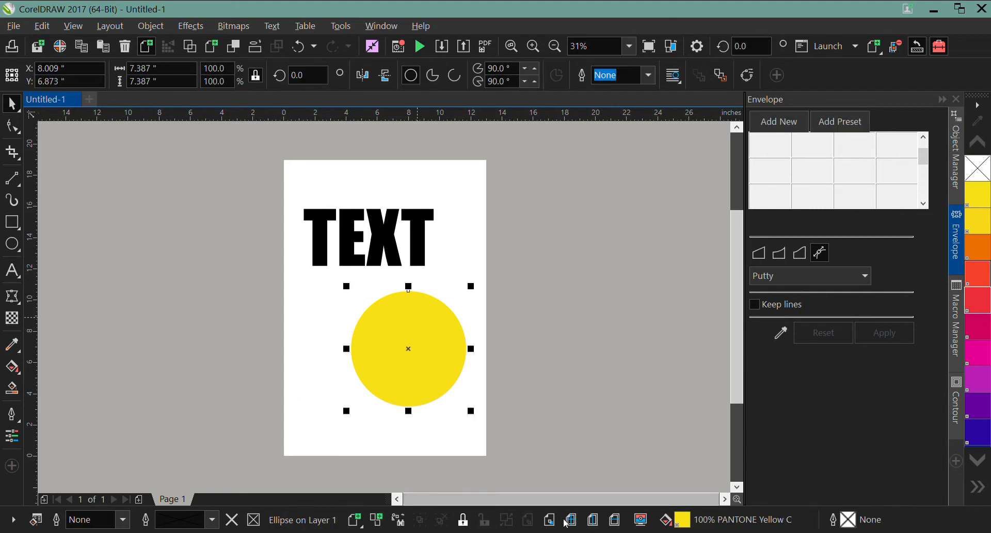
click(572, 523)
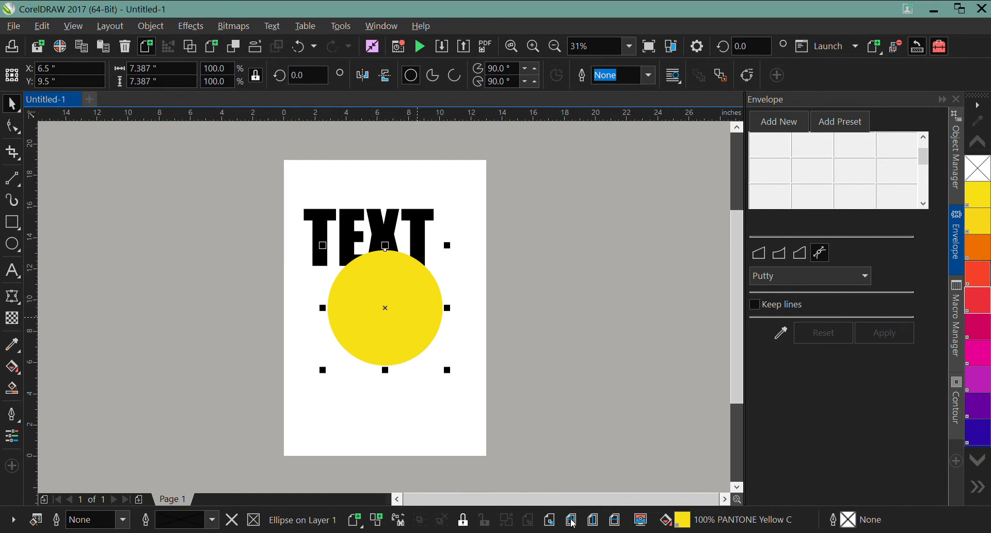
click(385, 238)
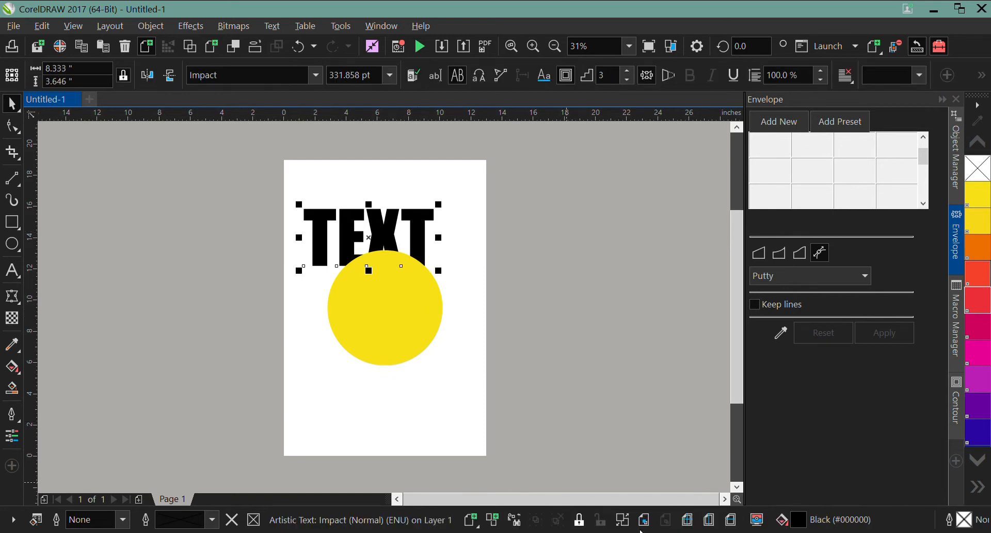
click(687, 520)
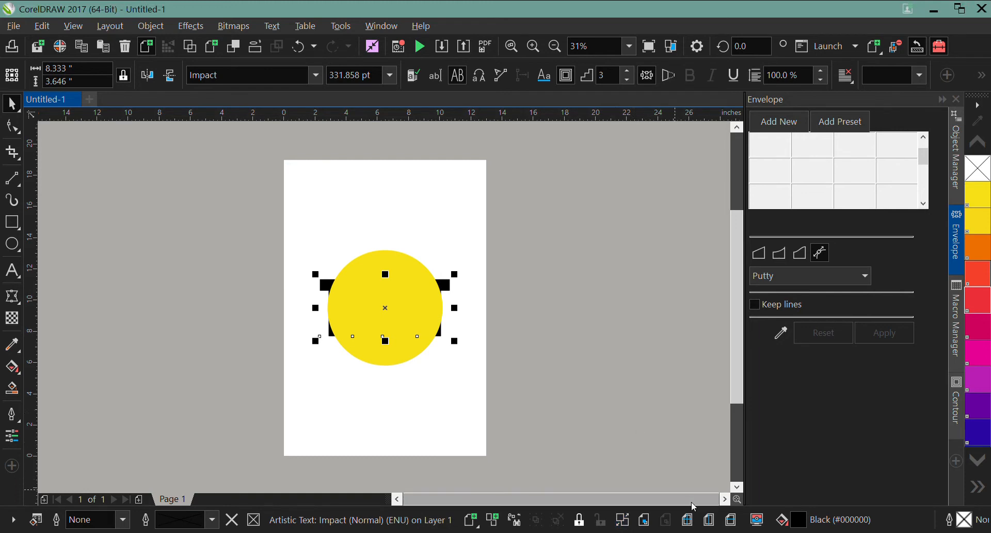
- Bring the black text in front of the yellow circle, collapse the Envelope docker and clear the selection
click(645, 520)
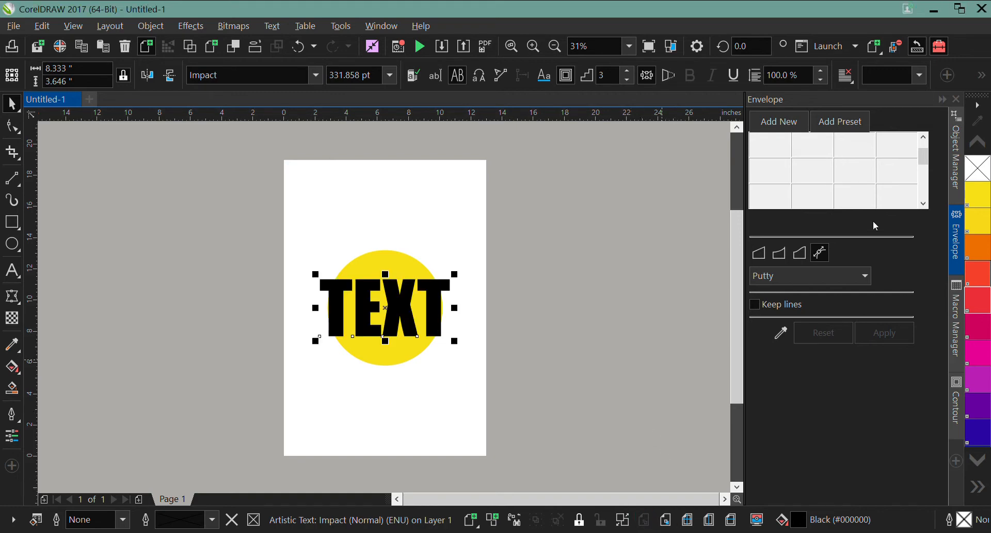
click(942, 100)
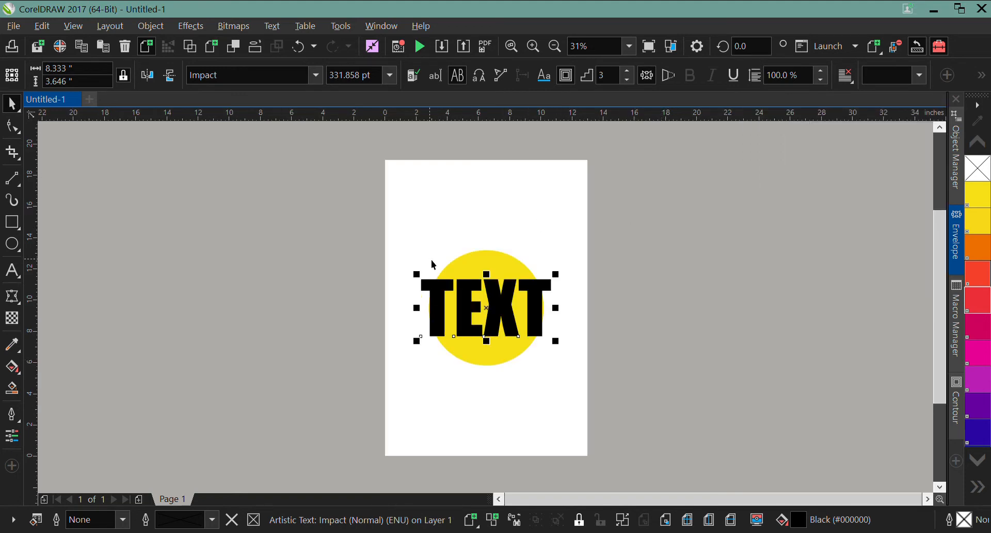
click(425, 236)
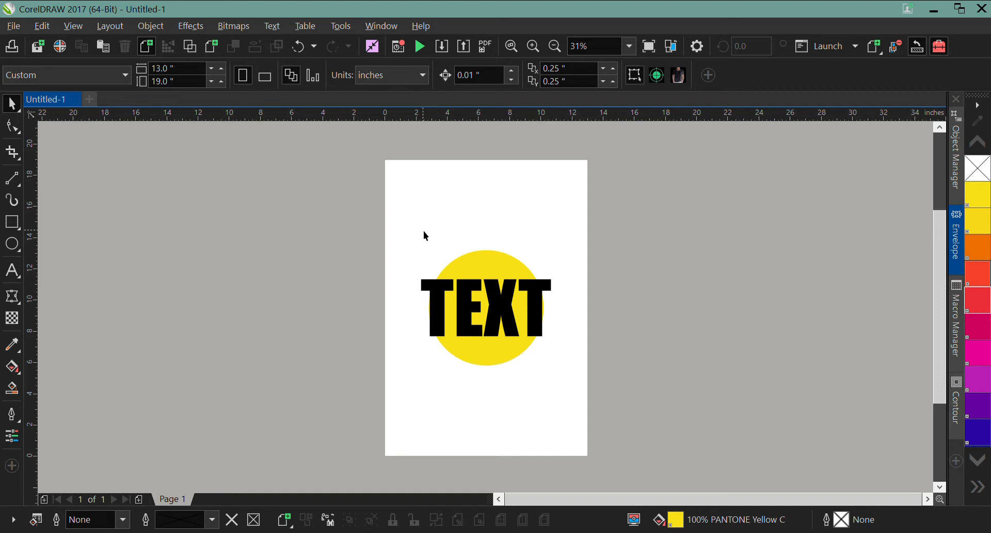
- Add the registration marks and print guideline template to the page and leave it deselected
click(657, 78)
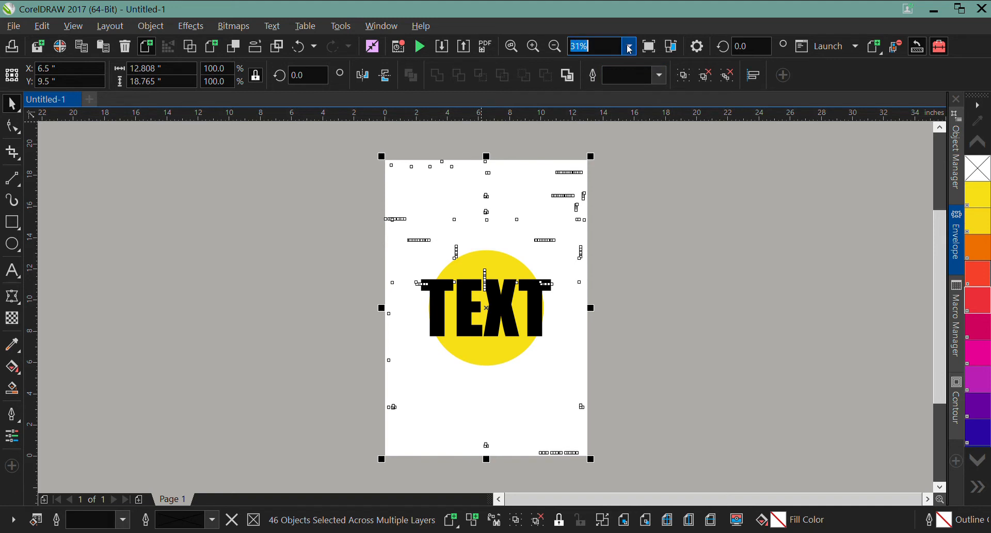
click(603, 86)
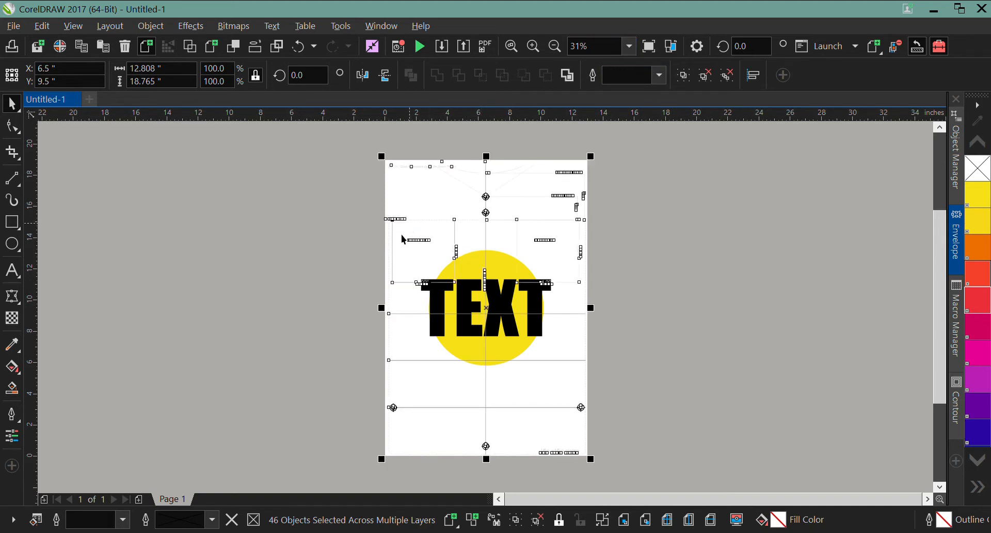
key(Escape)
click(514, 47)
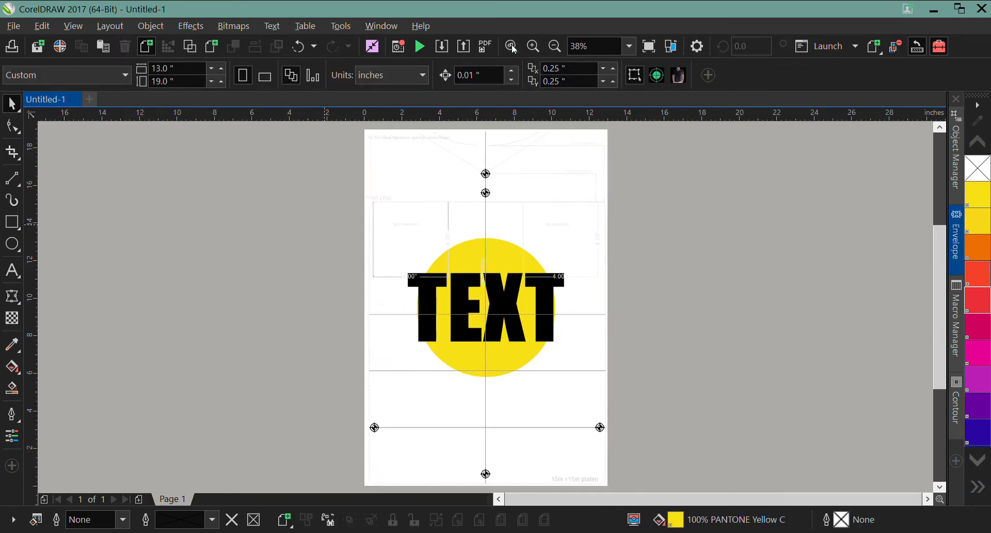
click(534, 46)
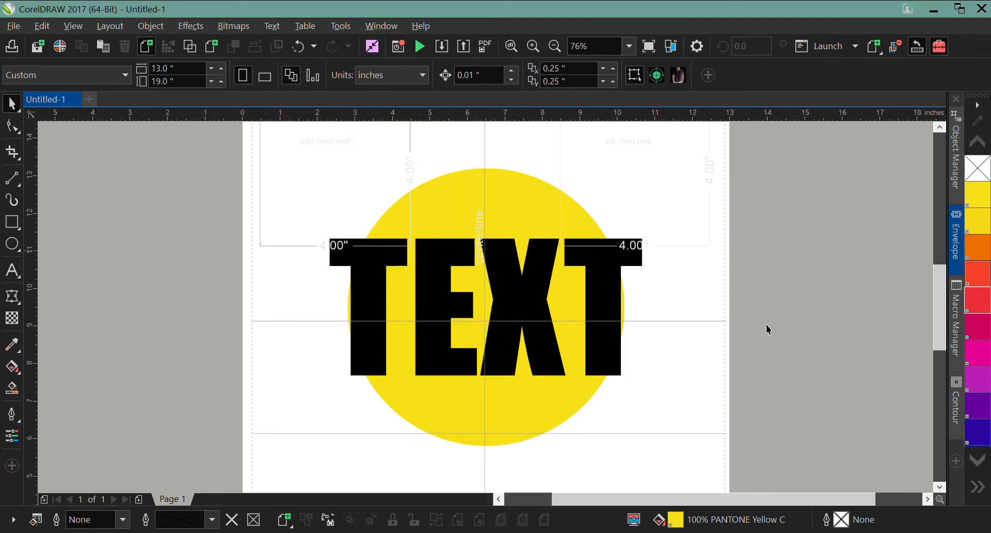
drag(936, 298, 928, 271)
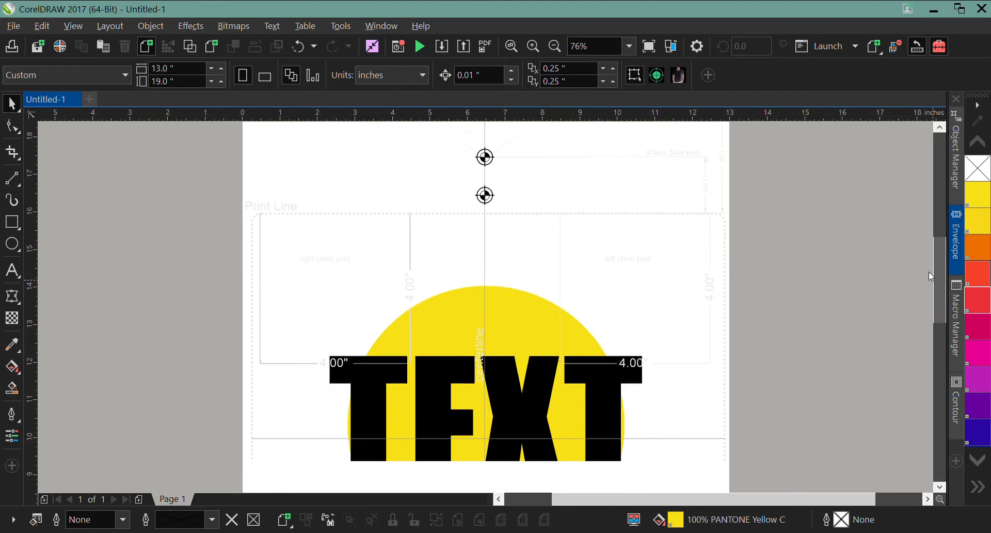
click(522, 320)
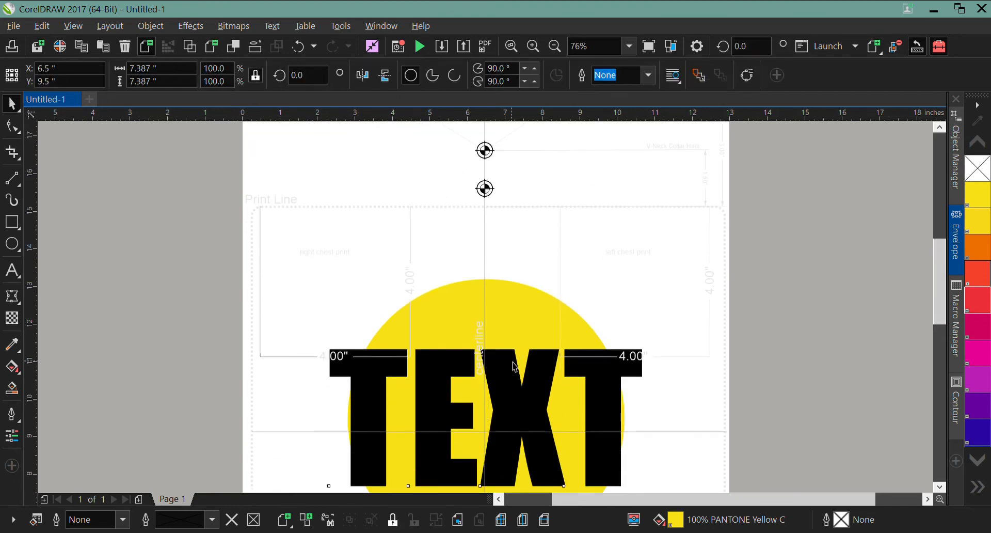
click(516, 367)
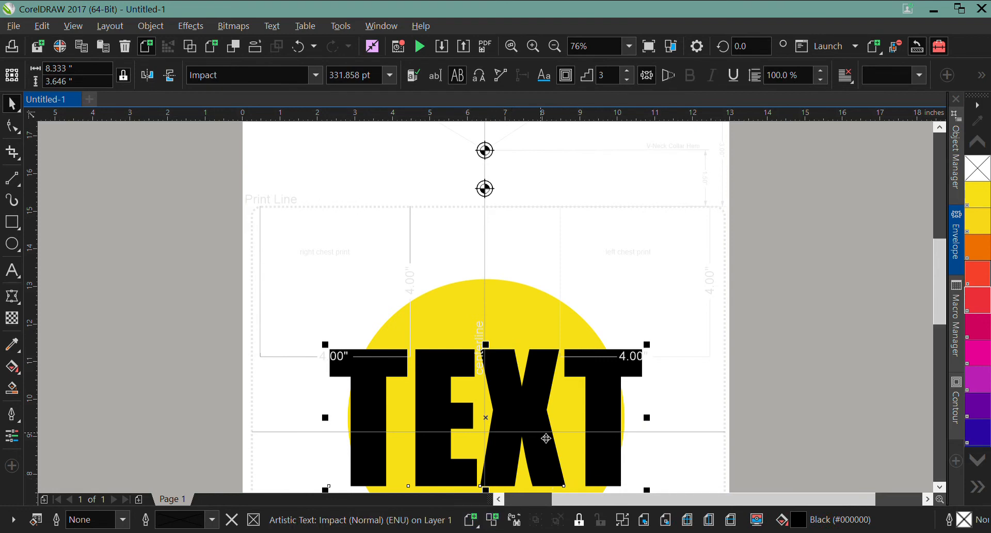
click(523, 396)
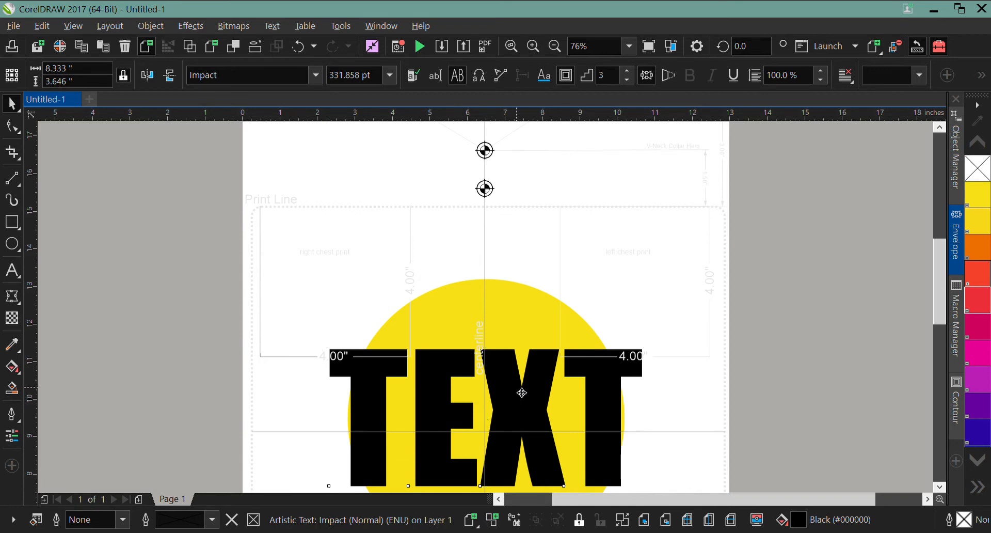
click(492, 521)
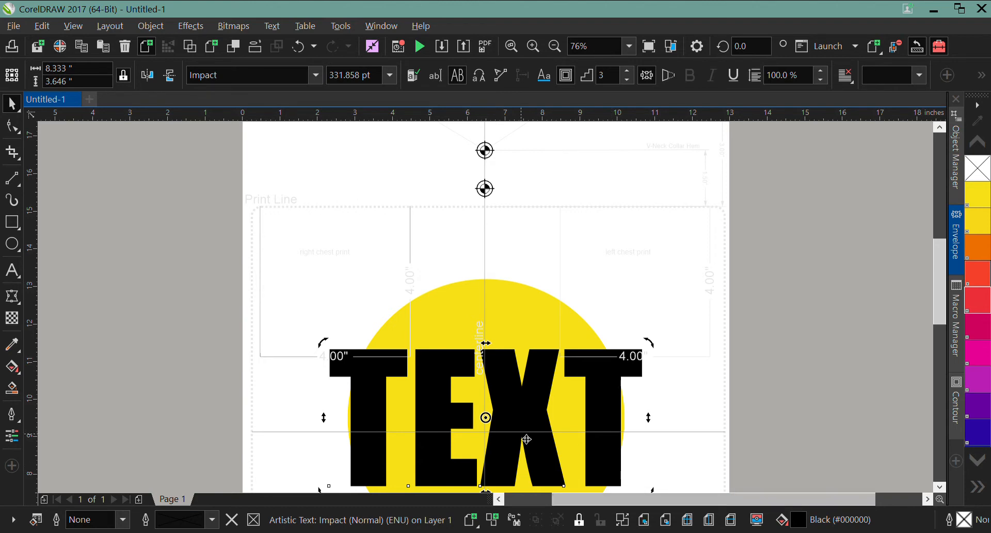
click(503, 449)
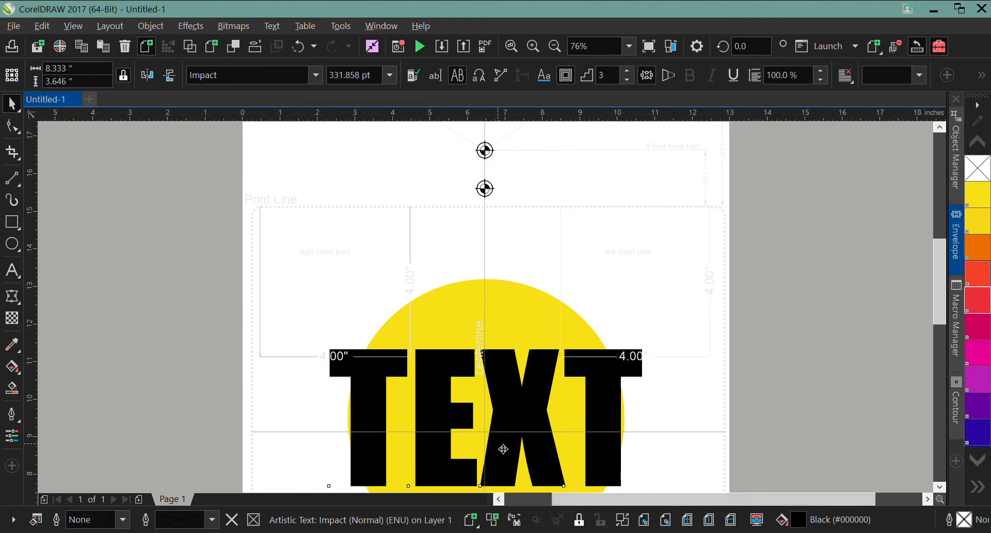
- Nudge the yellow circle straight up behind the text to a vertical position of about 10.14 inches
click(469, 331)
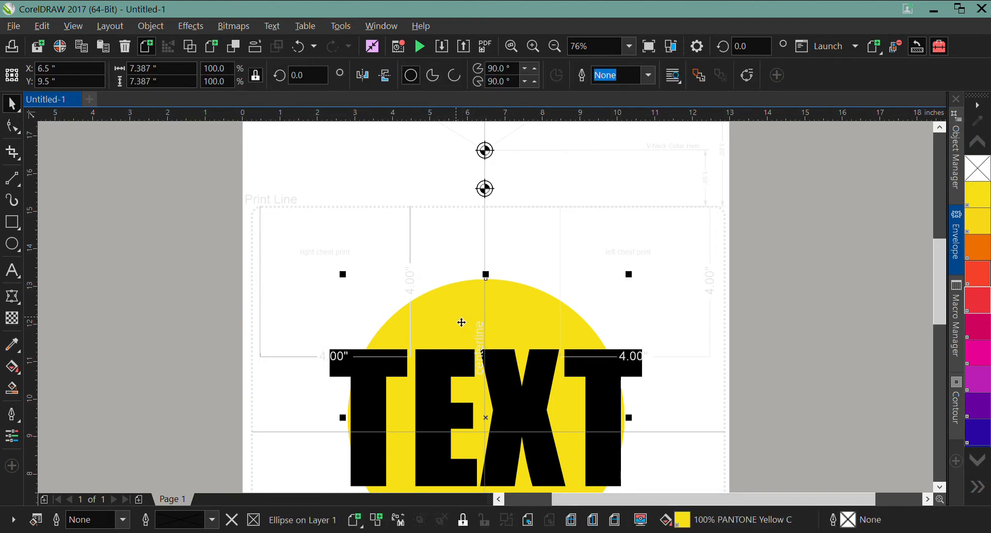
click(527, 527)
key(Up)
key(Up)
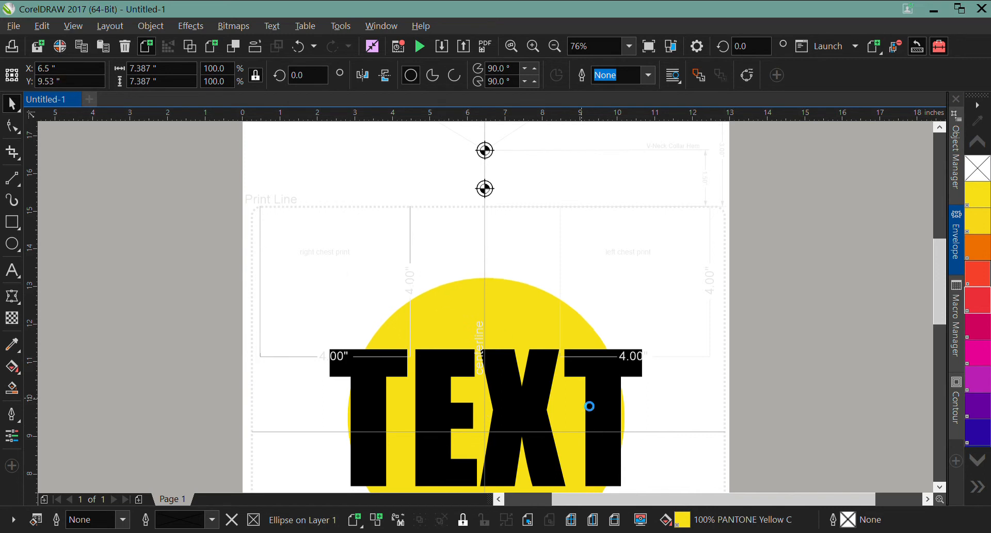
key(Up)
key(Up)
key(Up)
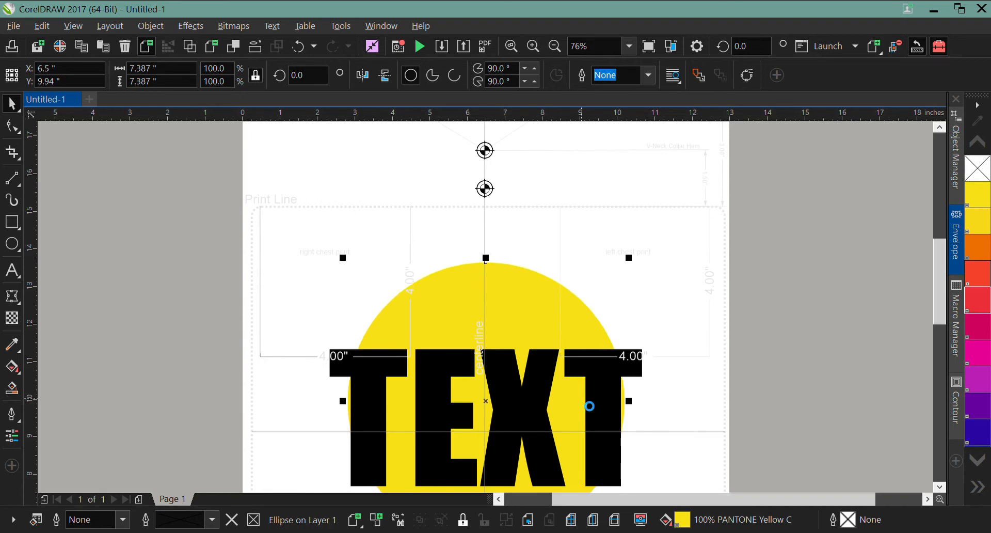
key(Up)
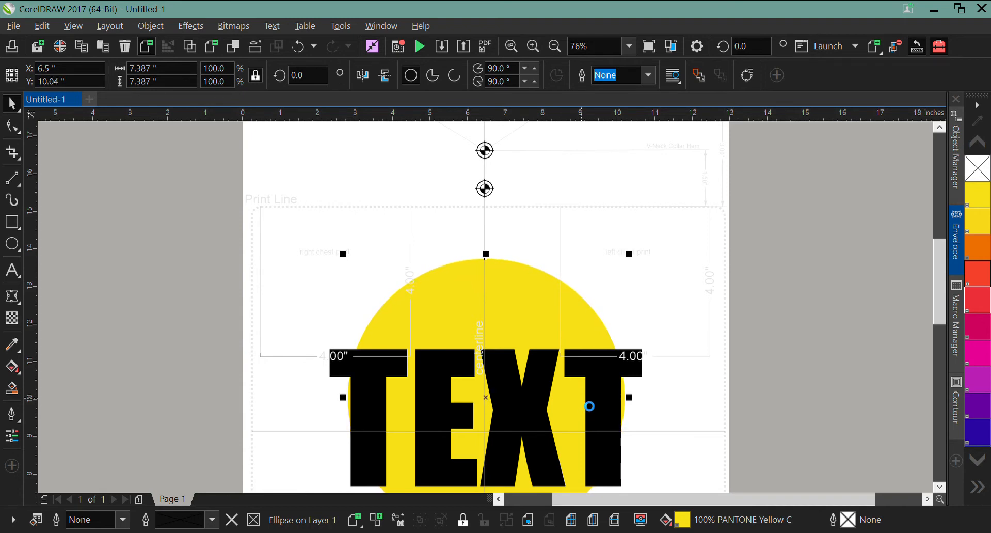
key(Up)
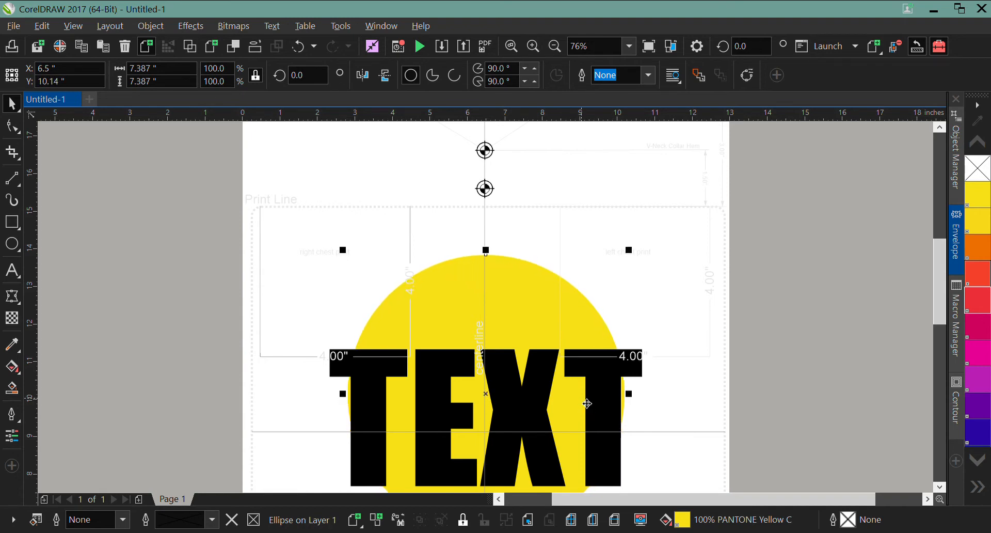
- Try bringing the yellow circle in front of the text, and undo the order change
click(533, 521)
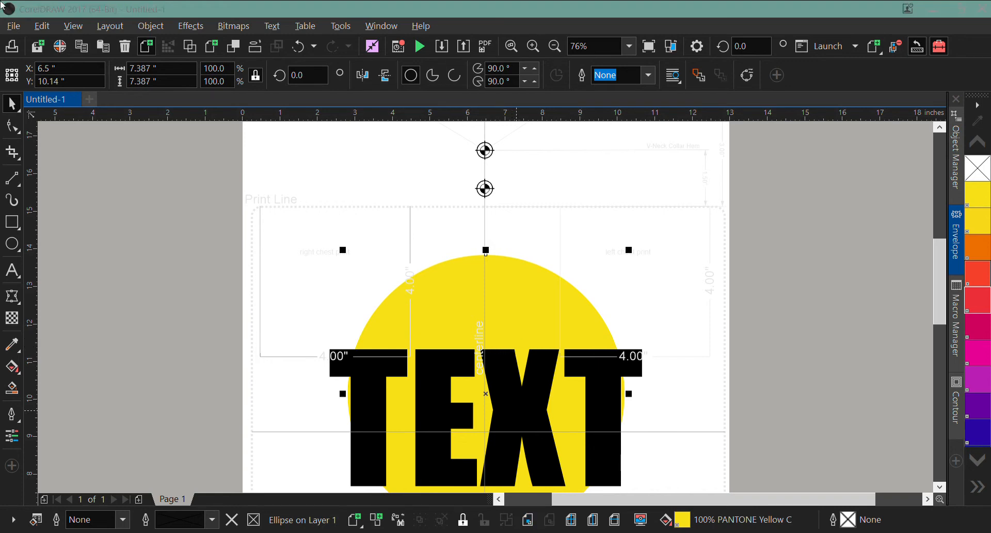
click(537, 308)
key(shift+Page_Up)
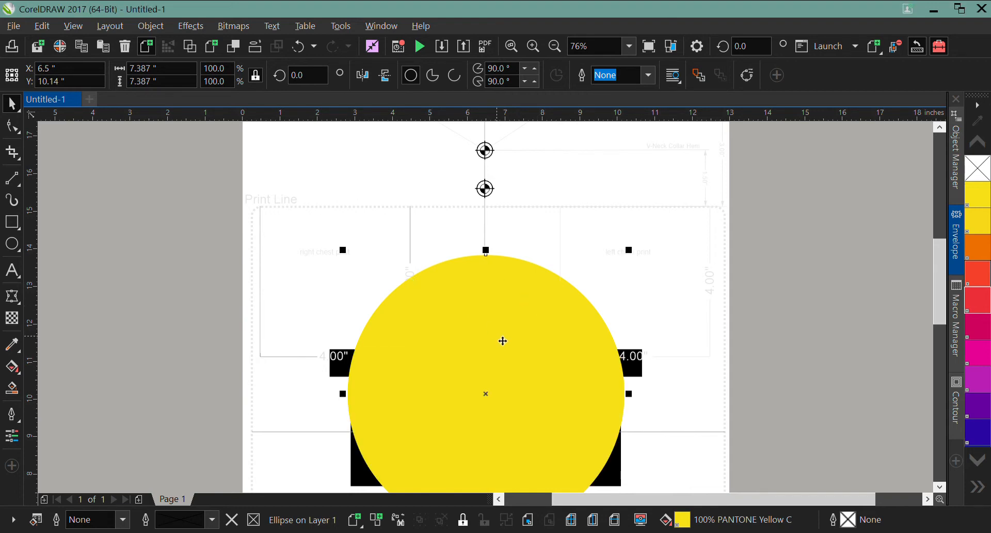
click(639, 370)
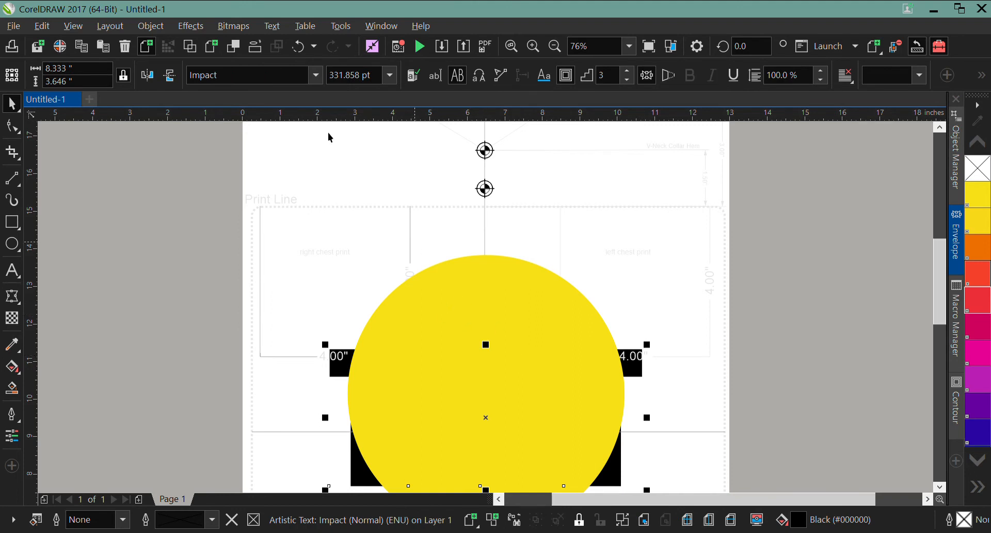
click(298, 48)
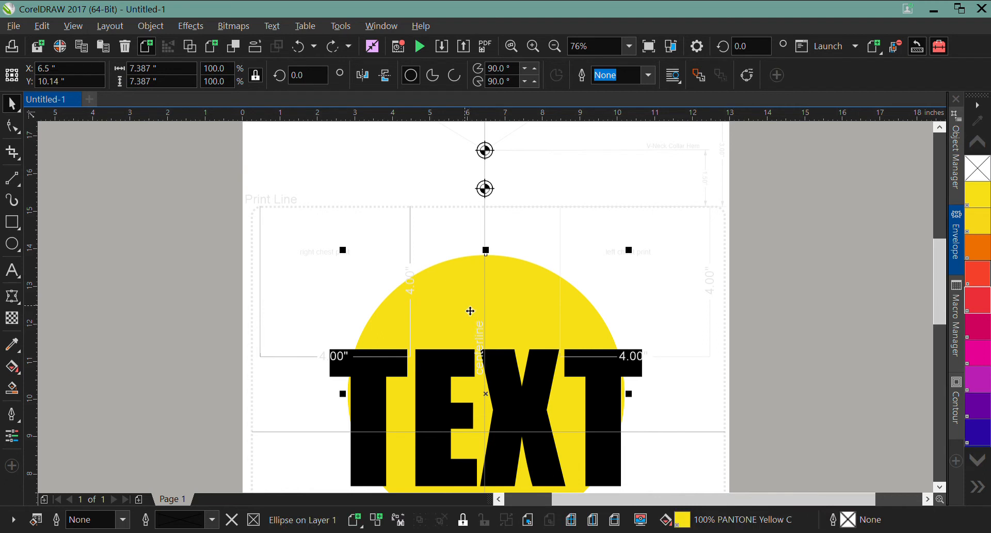
- Examine the page's layers in the Object Manager, including the active registration marks layer, and collapse the docker
click(555, 48)
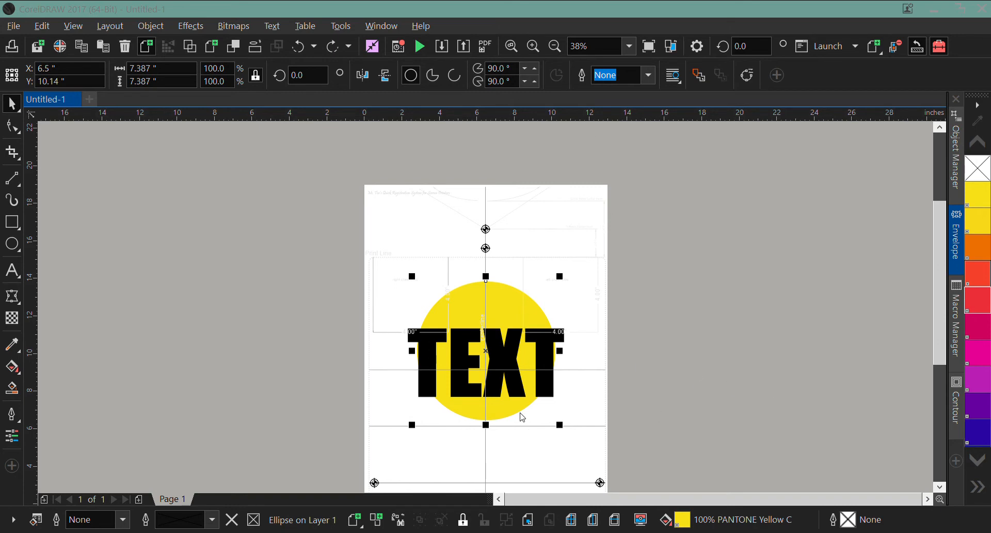
click(407, 444)
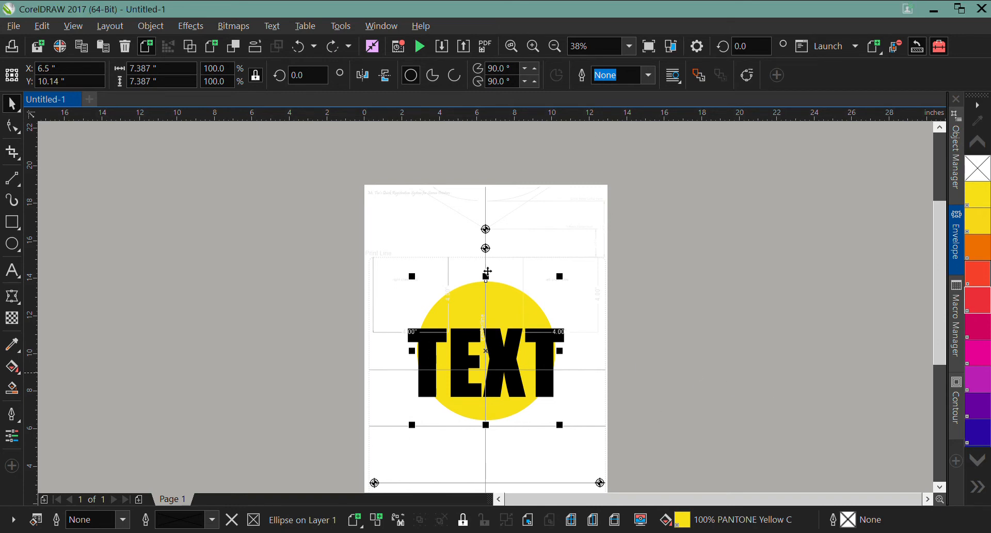
click(368, 352)
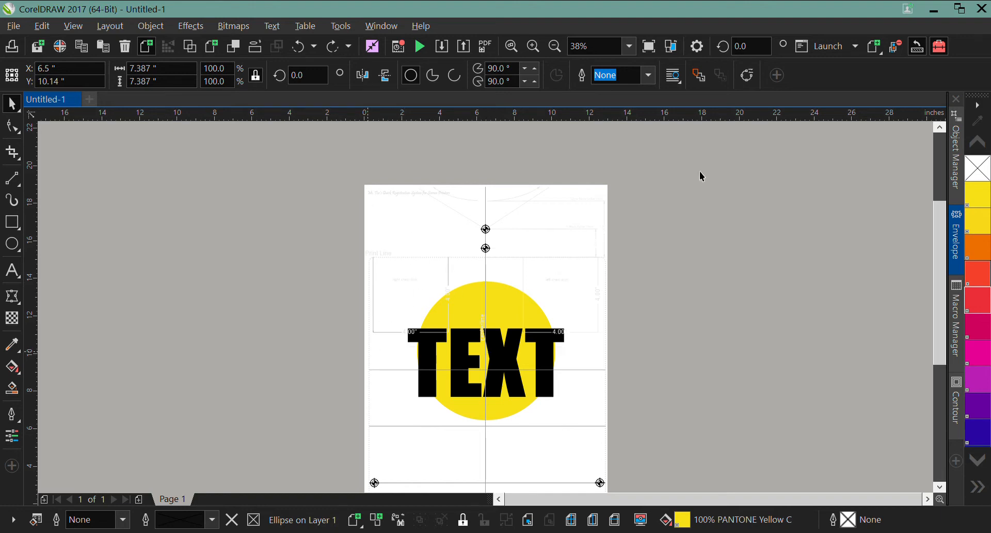
click(955, 173)
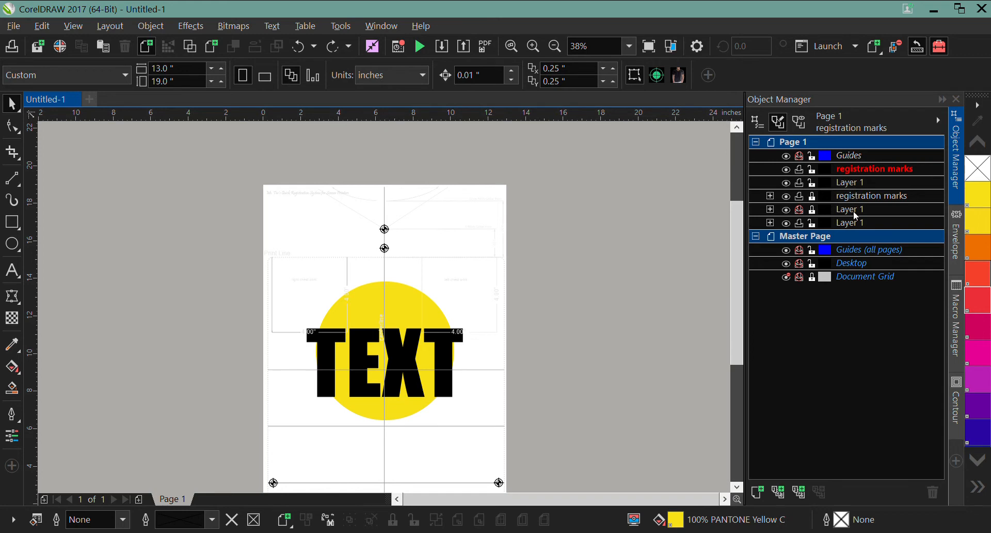
double_click(852, 171)
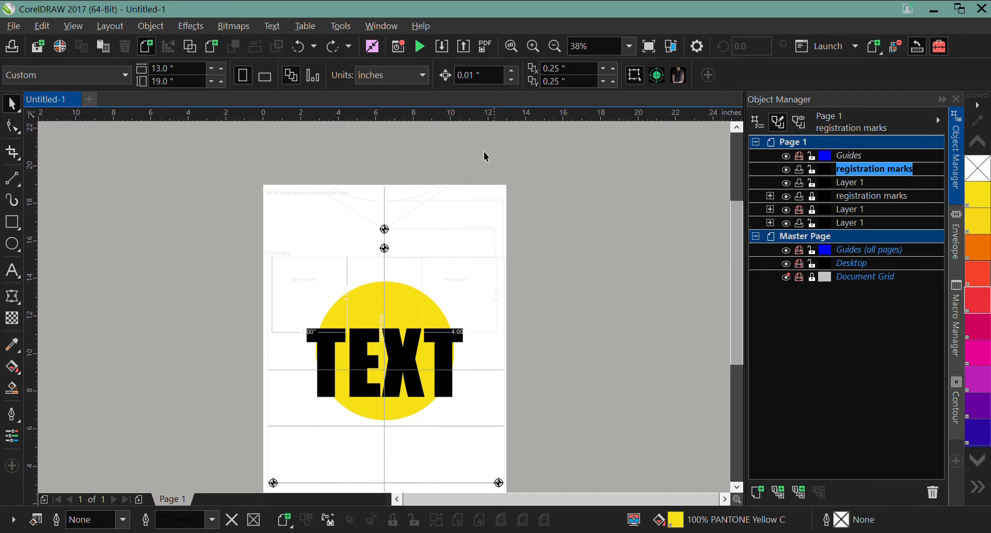
click(941, 98)
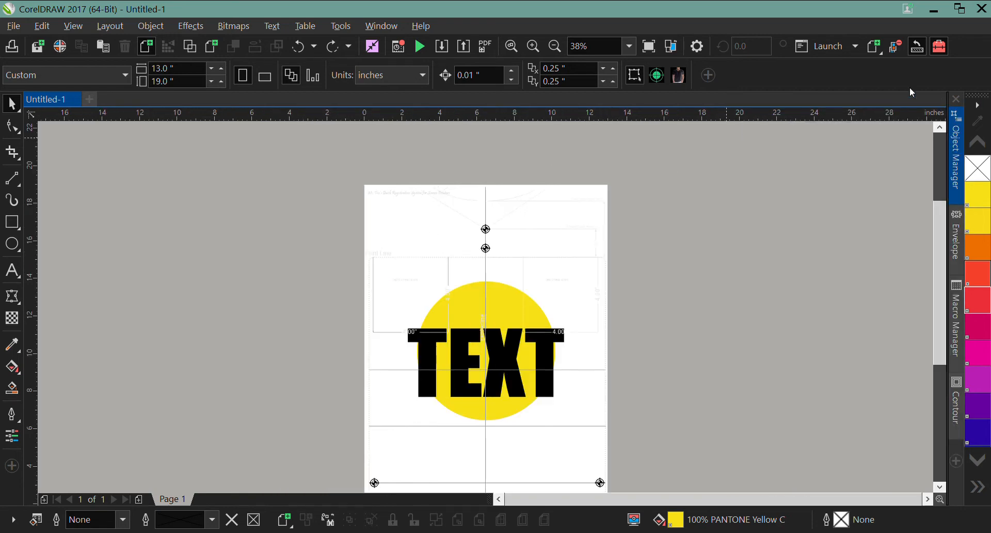
click(490, 314)
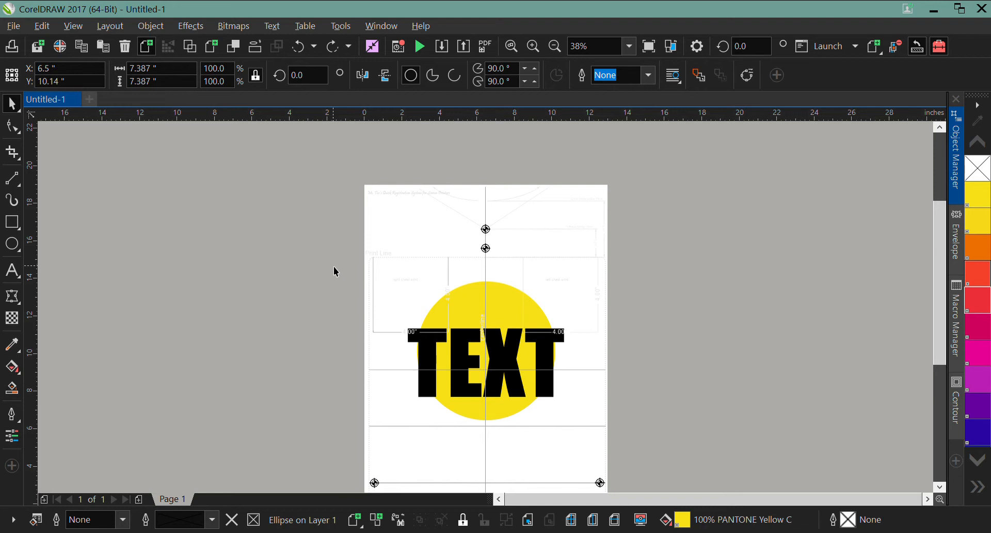
scroll(473, 472, down, 3)
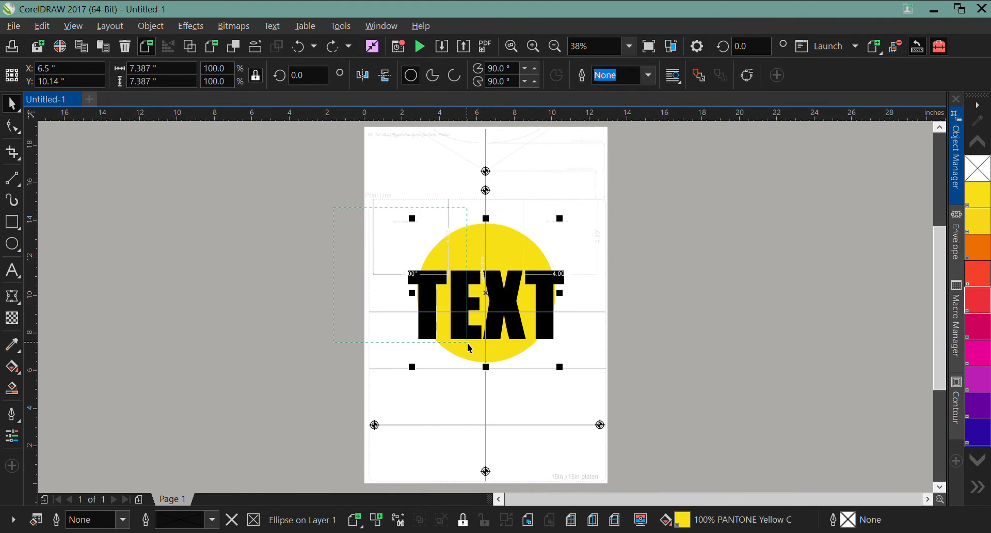
click(476, 289)
click(332, 263)
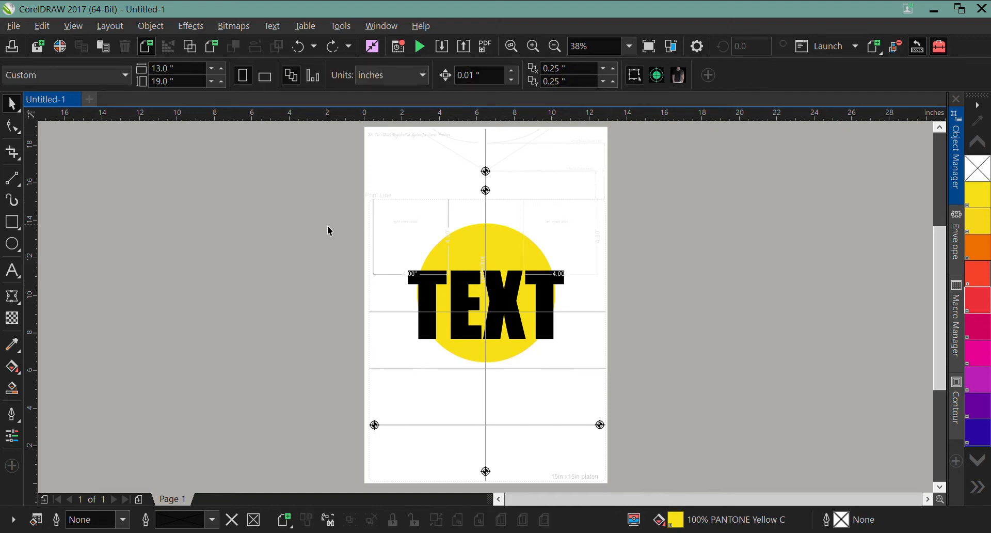
- Insert the men's triblend T-shirt mockup beside the page
click(678, 77)
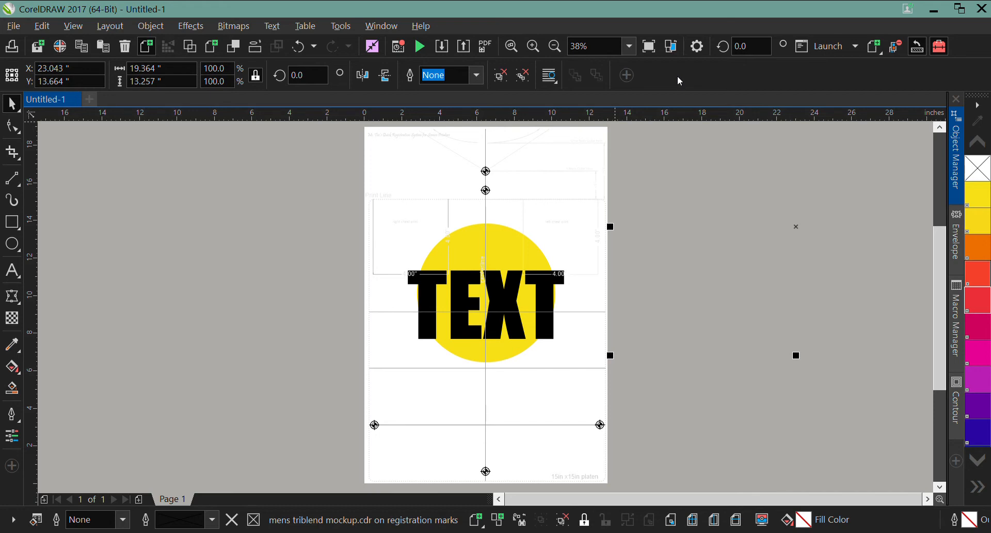
click(534, 47)
click(556, 46)
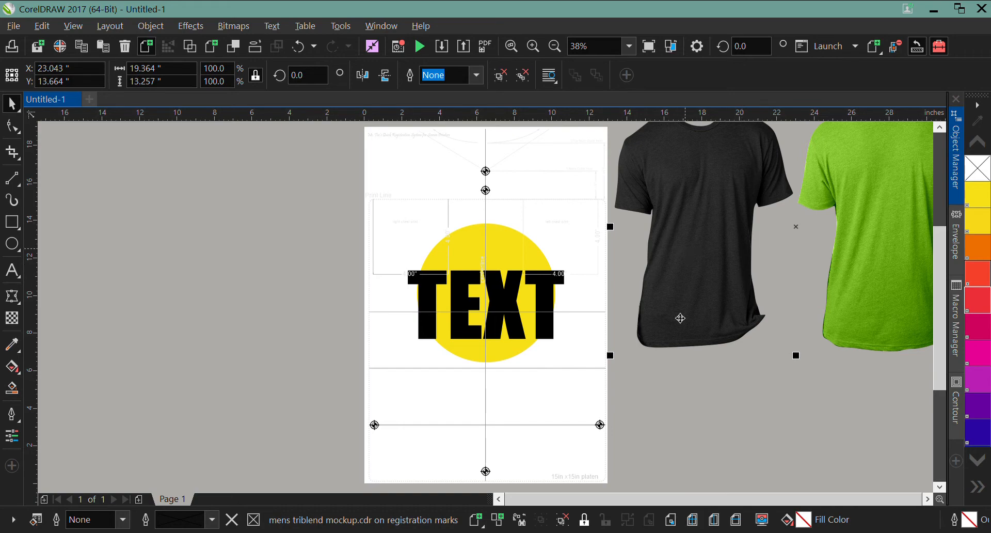
click(681, 420)
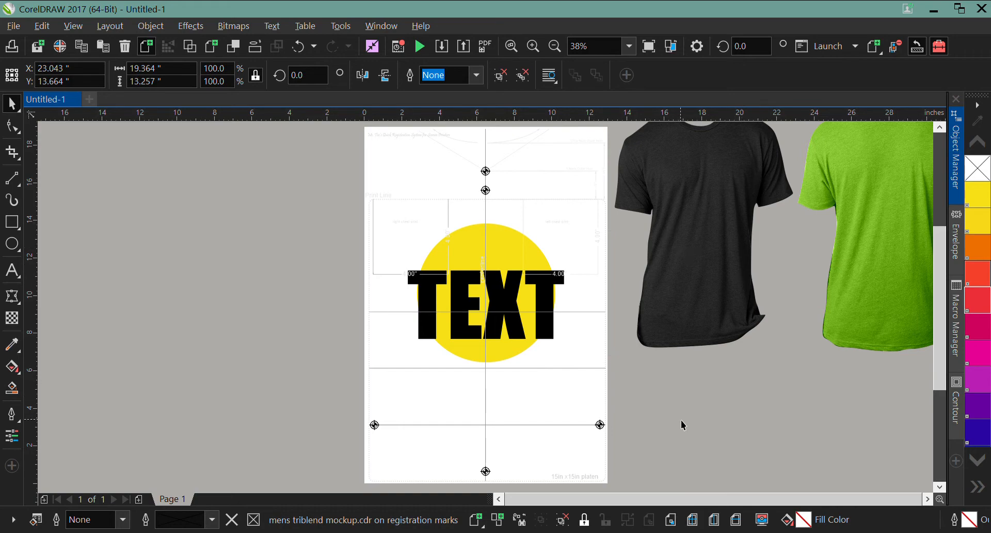
- Move the T-shirt mockup slightly toward the page, to about X 22.354 and Y 13.692 inches
click(686, 216)
drag(685, 217, 482, 296)
key(Escape)
drag(688, 262, 468, 339)
key(Escape)
mouse_move(710, 266)
mouse_down()
mouse_move(685, 272)
mouse_move(691, 259)
mouse_move(697, 266)
mouse_up()
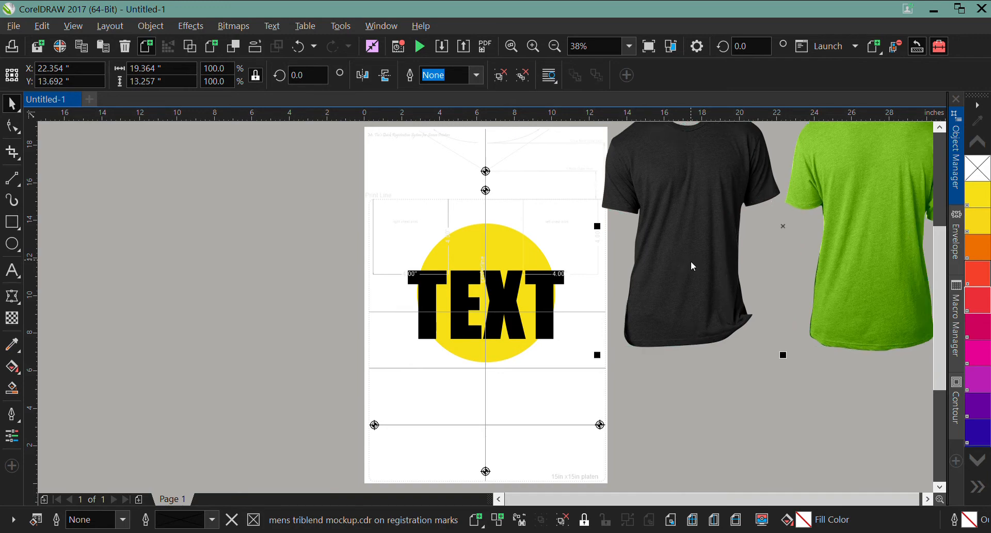
- Ungroup the men's triblend T-shirt mockup so the black and green shirts can be handled separately
click(563, 523)
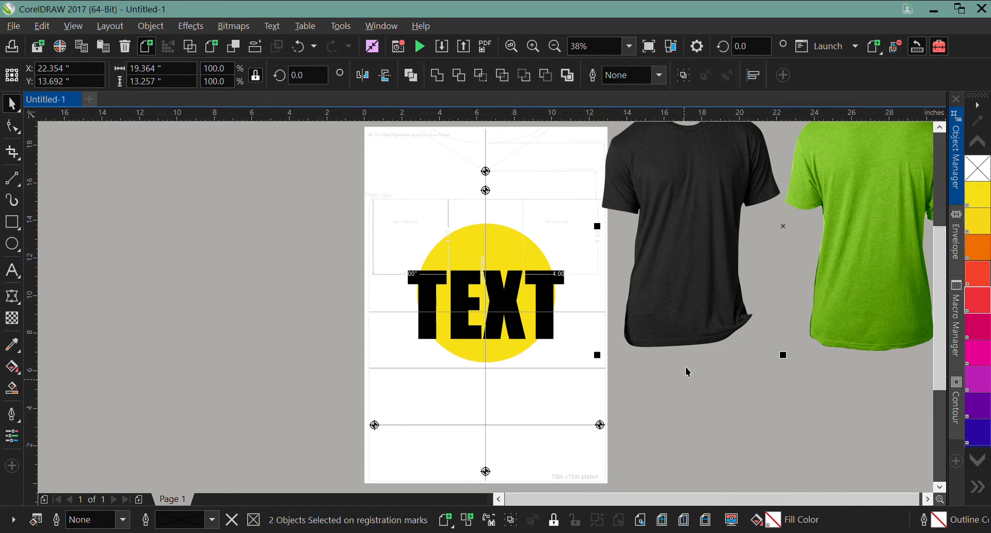
click(681, 277)
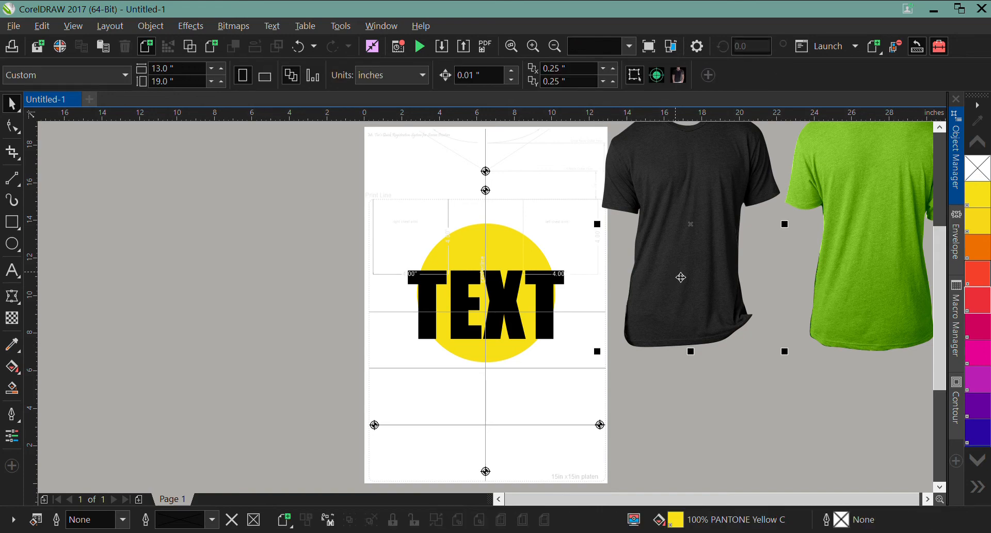
click(523, 326)
click(675, 202)
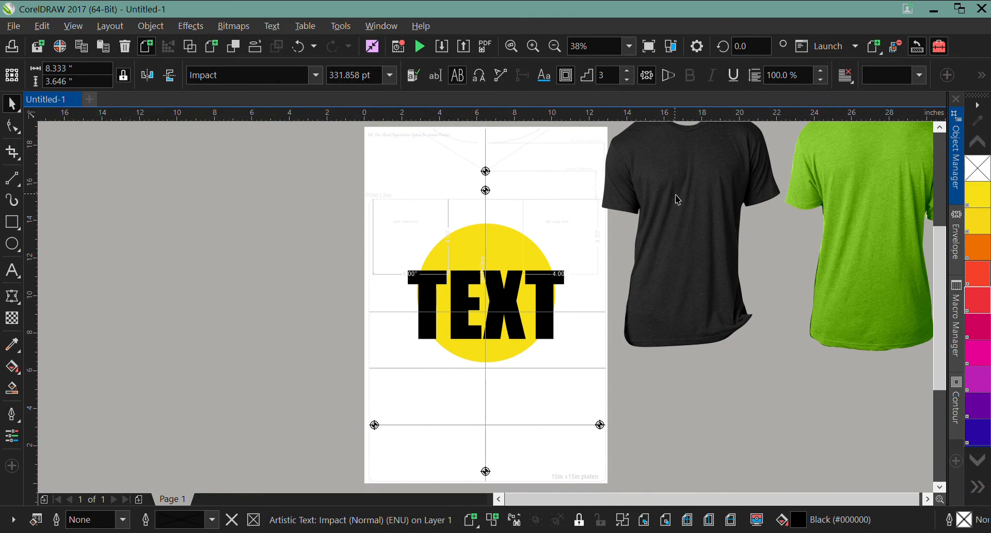
- Place the black shirt behind the page artwork, enlarged to about 11.839 by 16.246 inches
drag(672, 186, 470, 277)
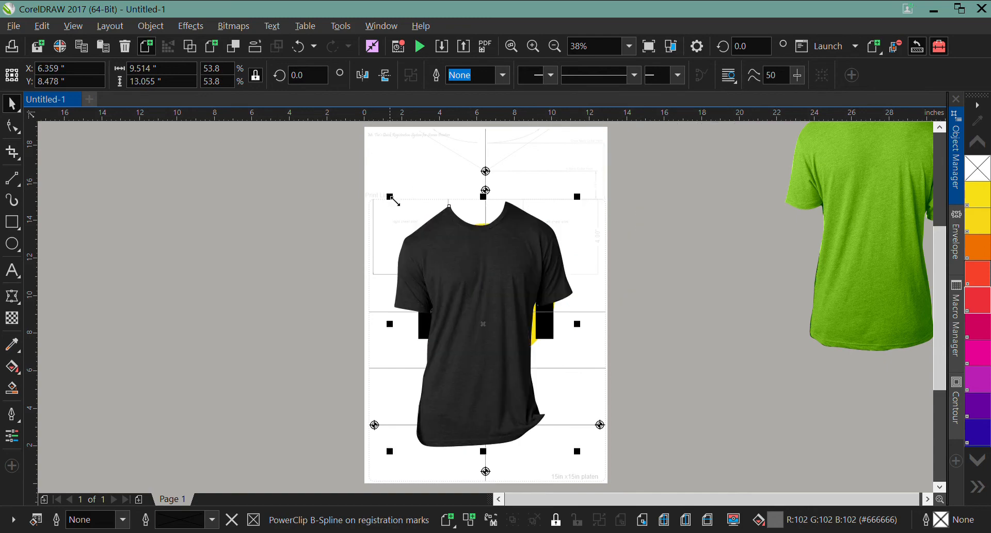
drag(390, 197, 298, 144)
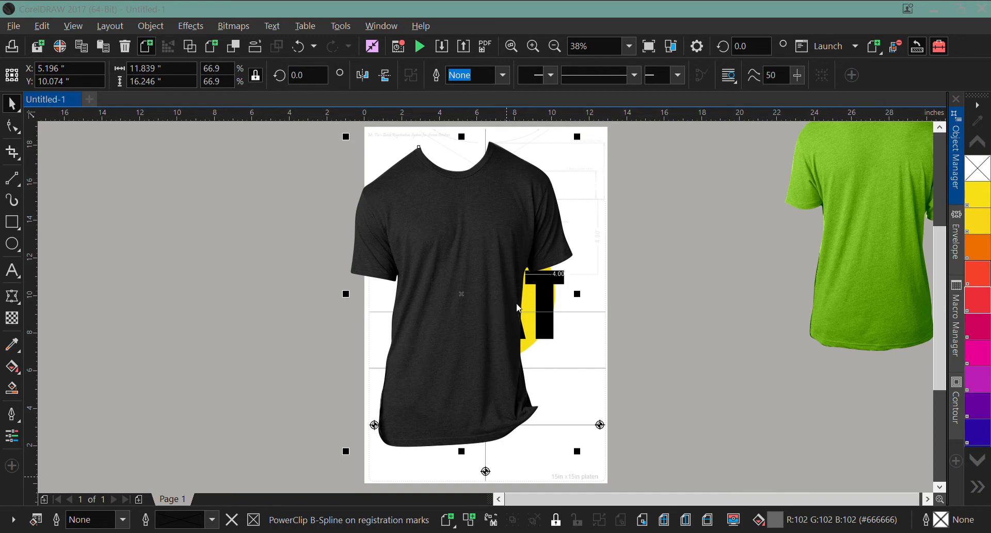
key(ctrl+End)
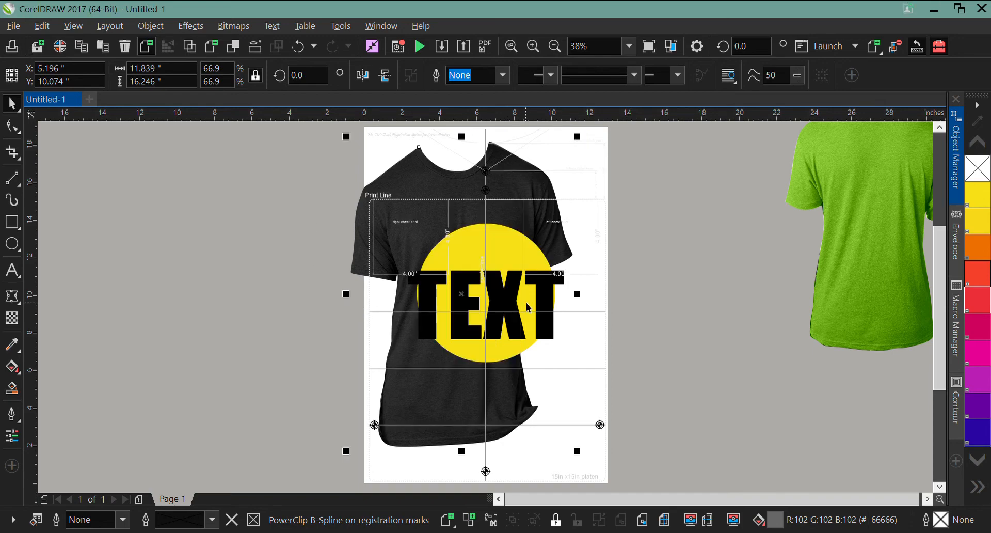
- Scale the yellow circle down to about 5.141 inches and position it on the black shirt's chest
click(466, 265)
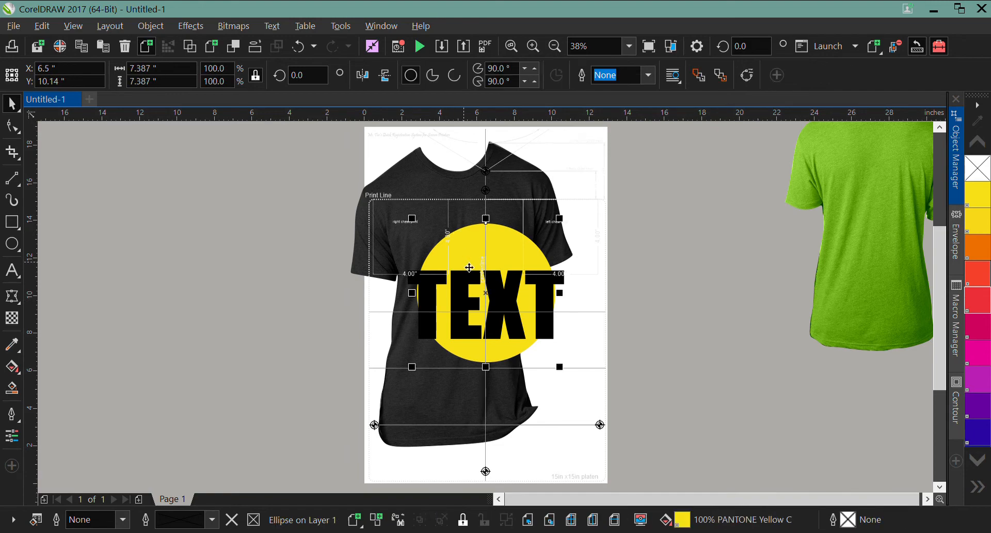
drag(453, 249, 439, 224)
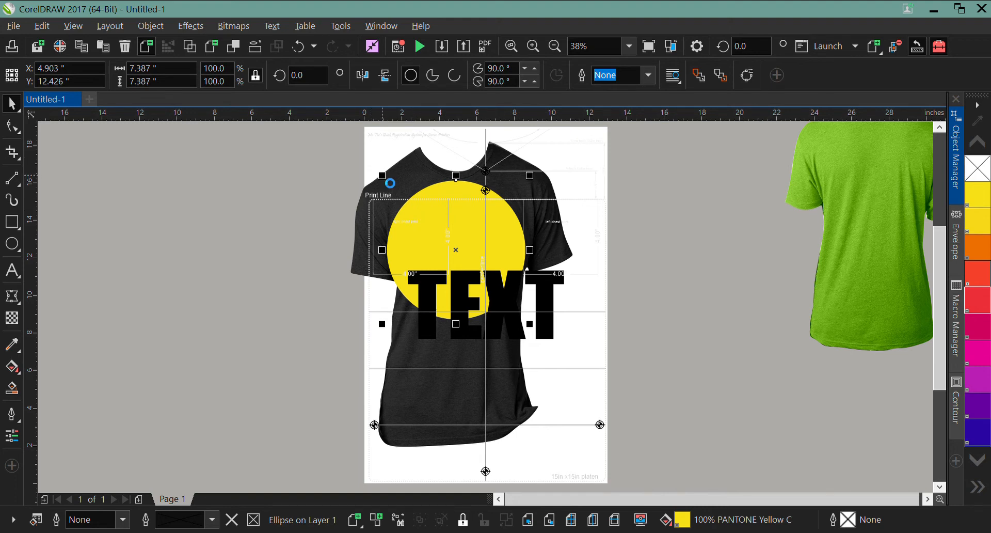
drag(432, 225, 428, 222)
drag(472, 261, 452, 230)
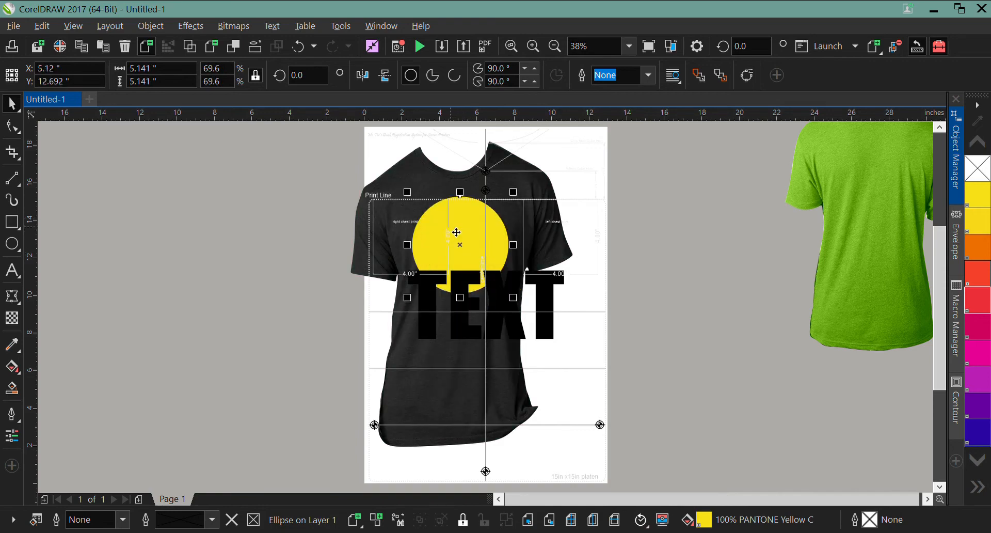
- Move the TEXT lettering up over the yellow circle on the black shirt's chest
click(432, 314)
drag(432, 313, 416, 250)
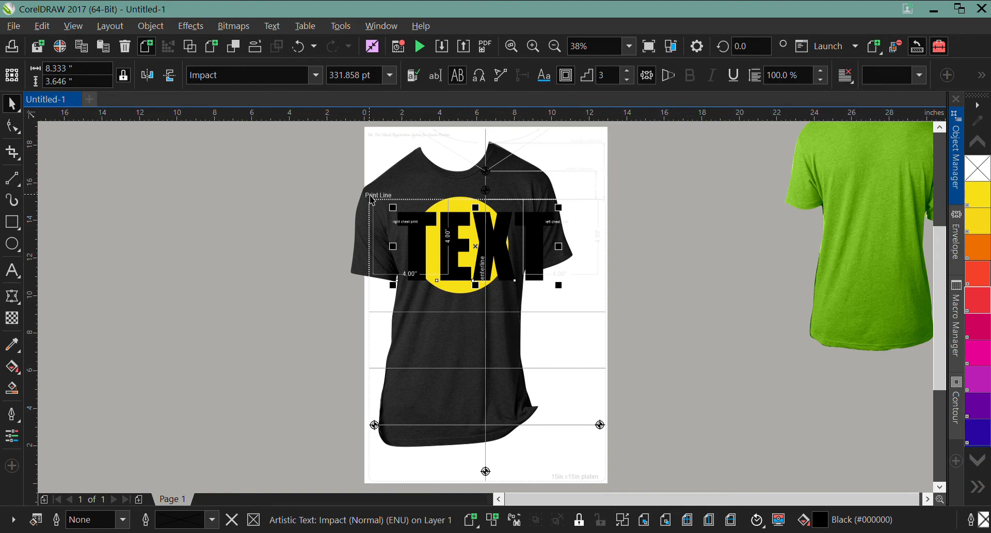
click(458, 218)
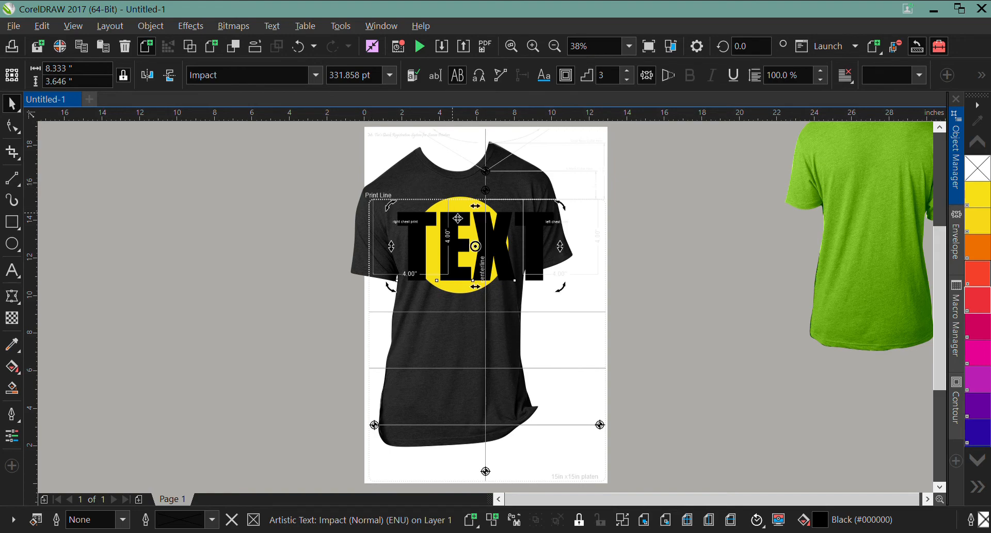
- Delete the black and green mockup shirts, keeping the circle and text artwork
click(432, 183)
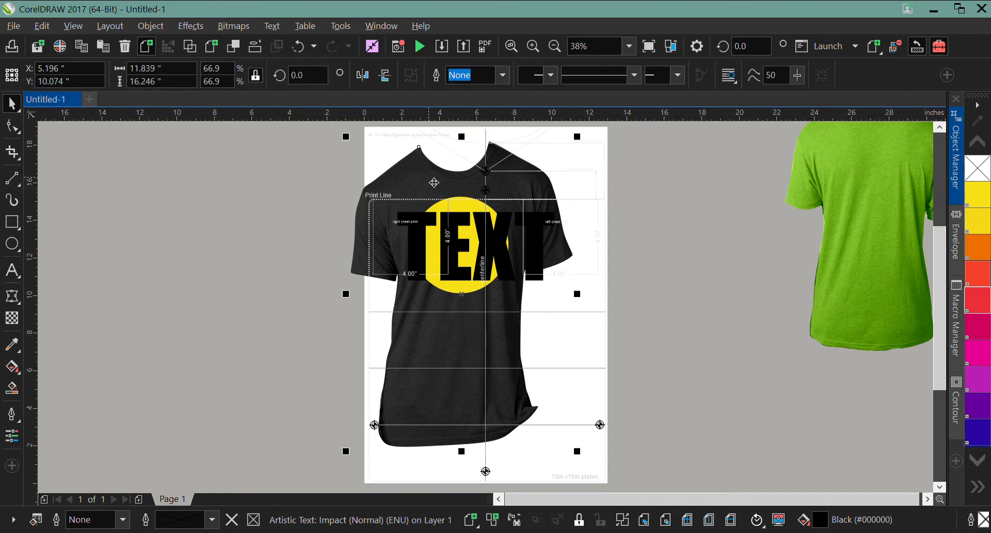
key(Delete)
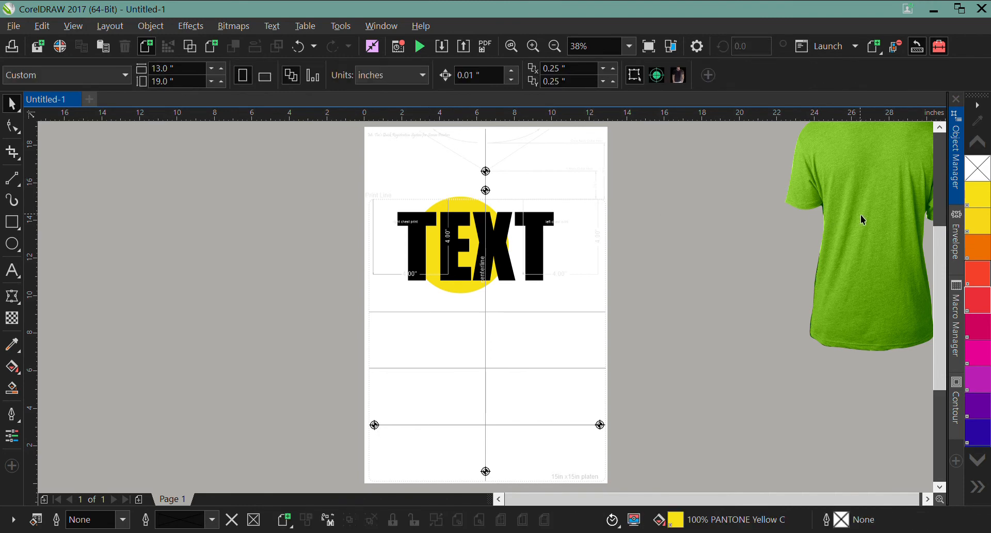
click(863, 219)
key(Delete)
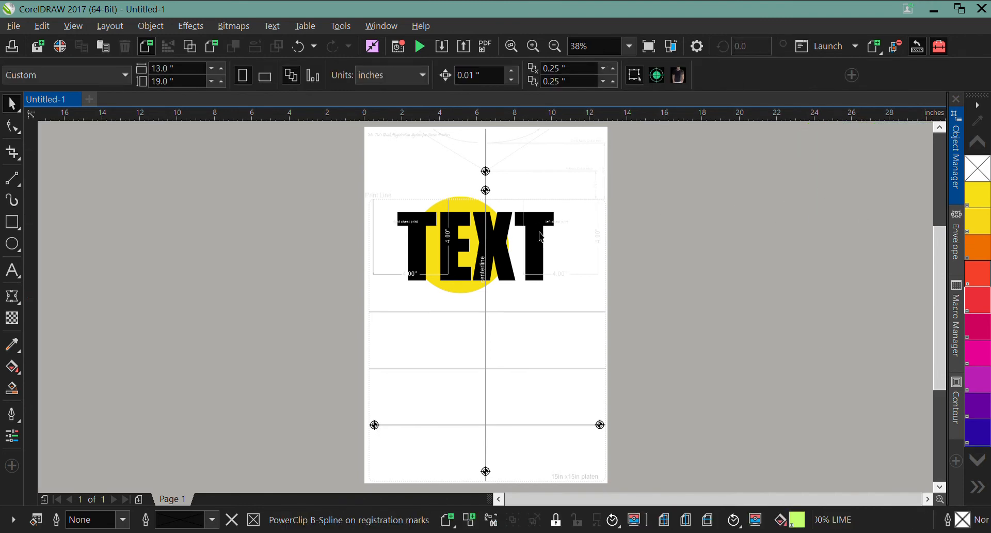
- Create a new blank document, and switch between it and the TEXT artwork document
click(532, 252)
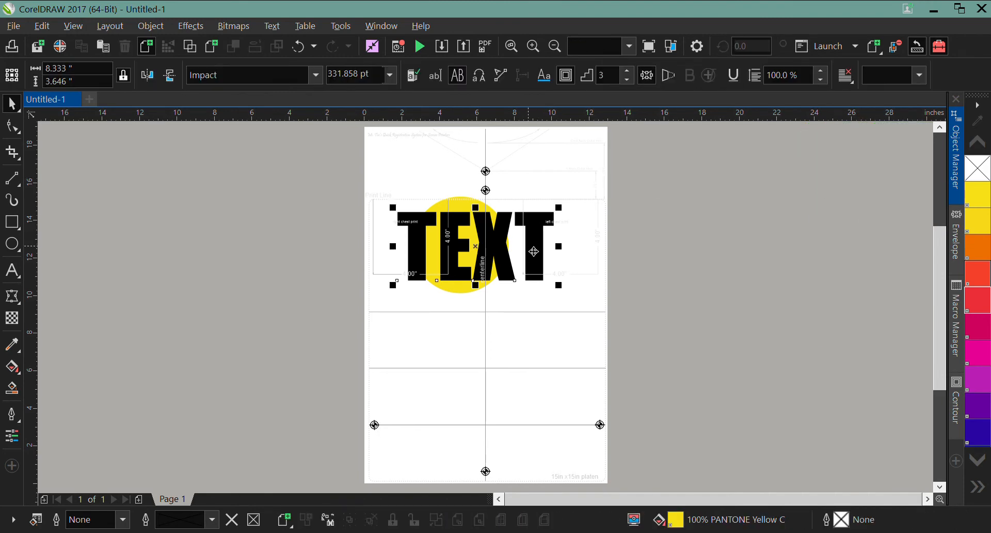
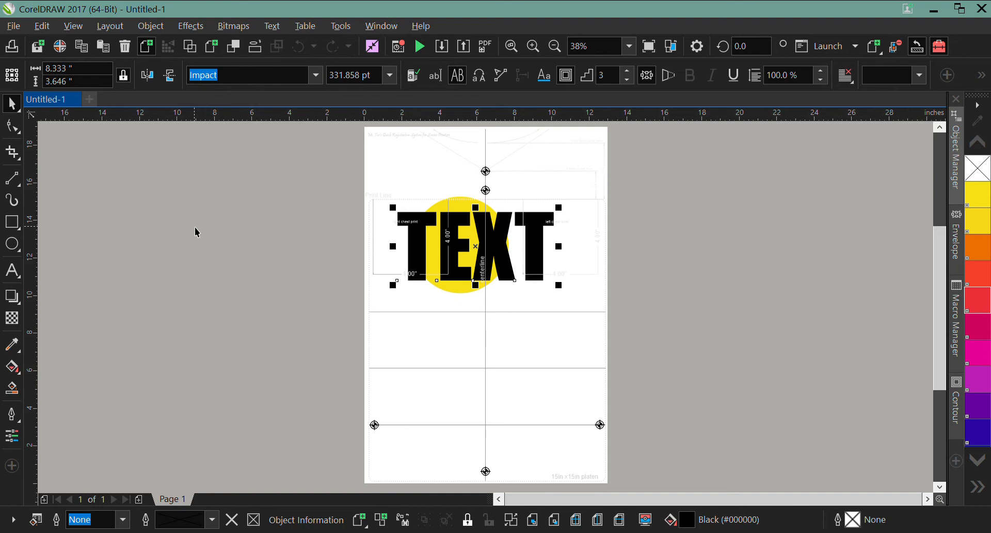
click(90, 100)
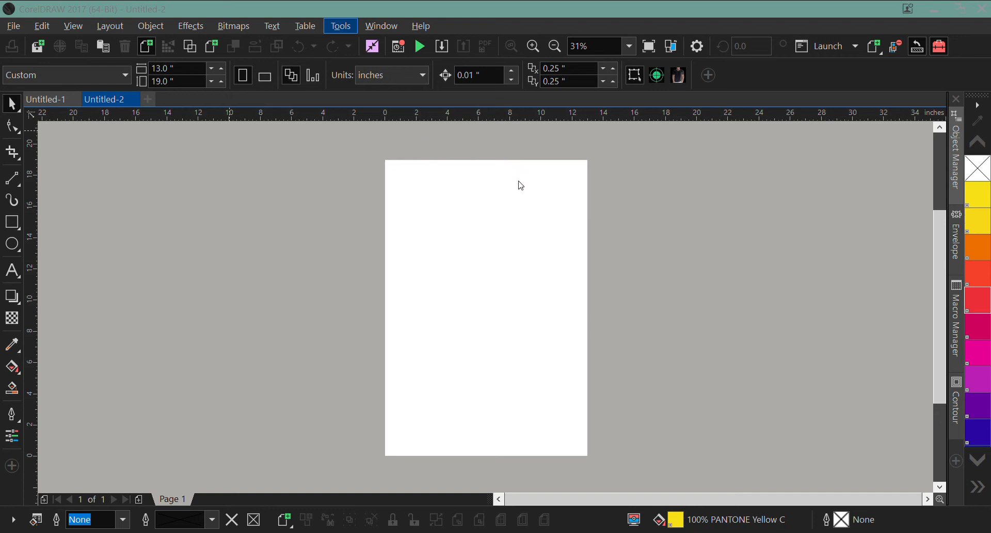
click(520, 226)
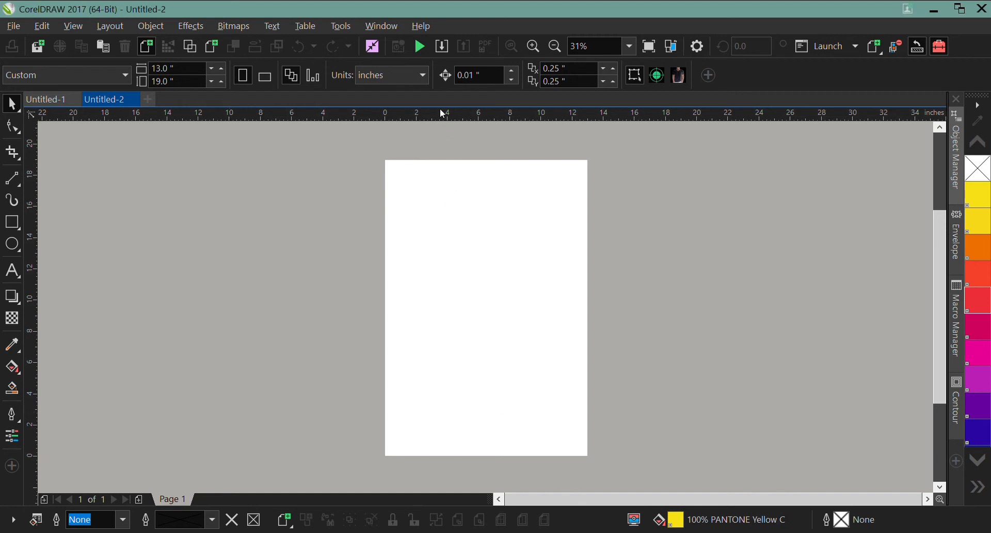
click(443, 47)
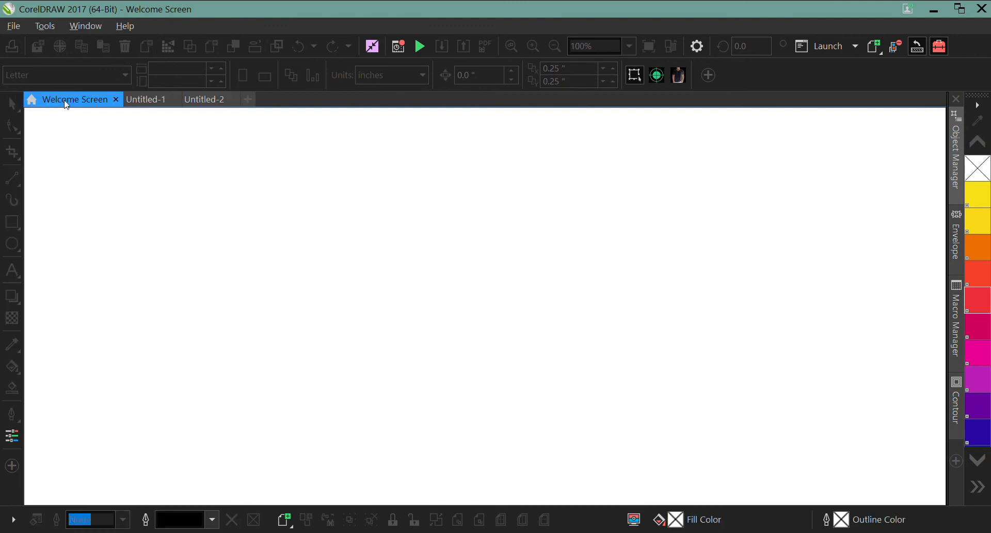
click(143, 103)
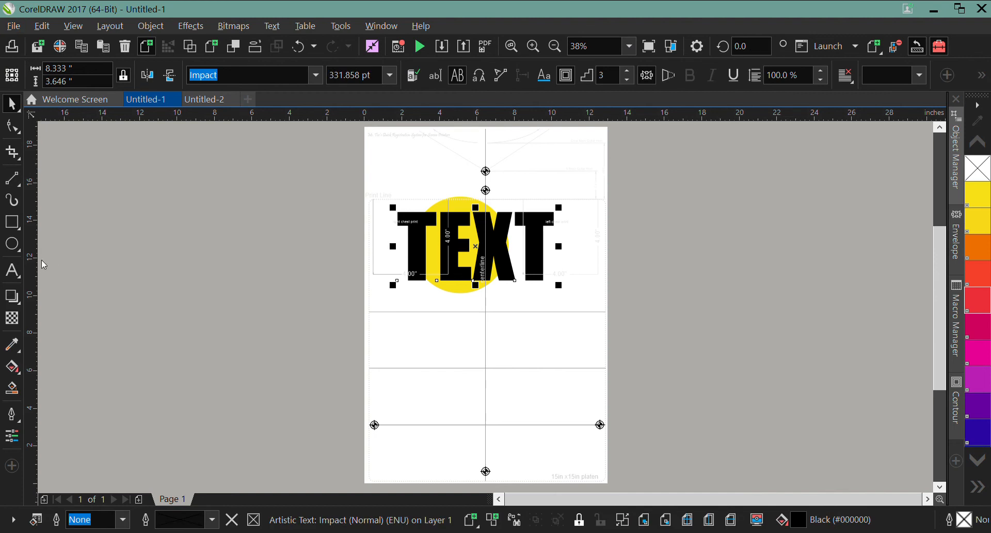
click(218, 99)
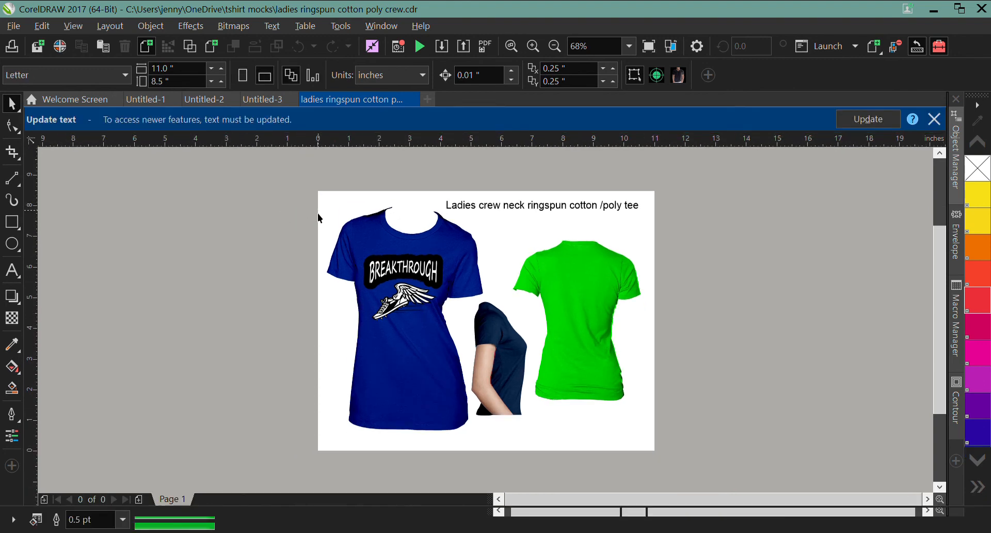
- Delete the "Ladies crew neck ringspun cotton /poly tee" caption and the BREAKTHROUGH winged-shoe artwork from the ladies mockup
click(458, 211)
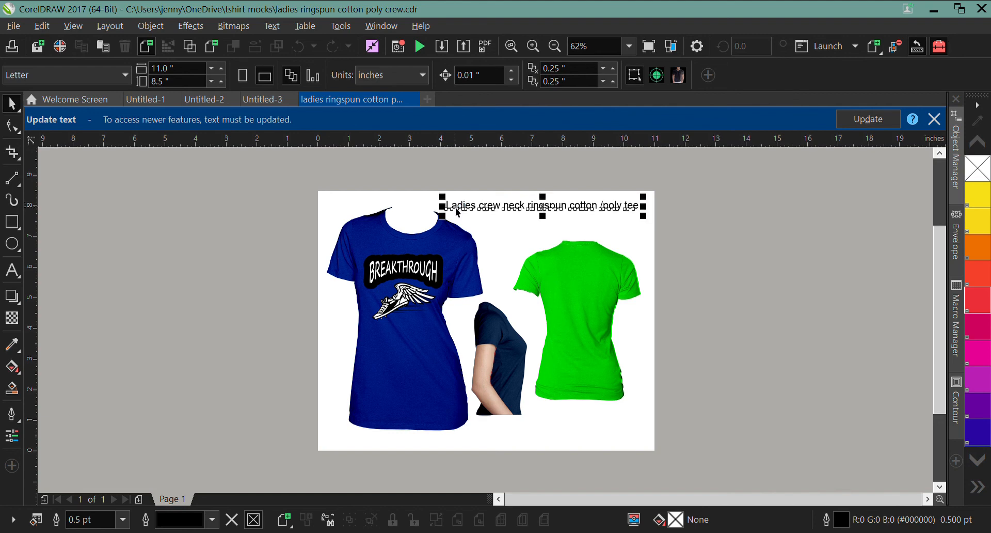
key(Delete)
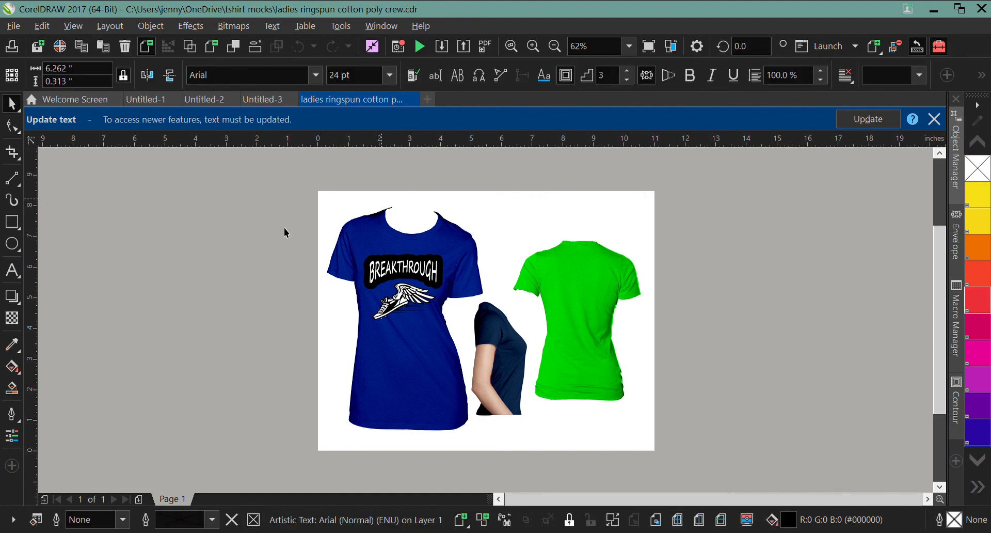
drag(290, 215, 463, 352)
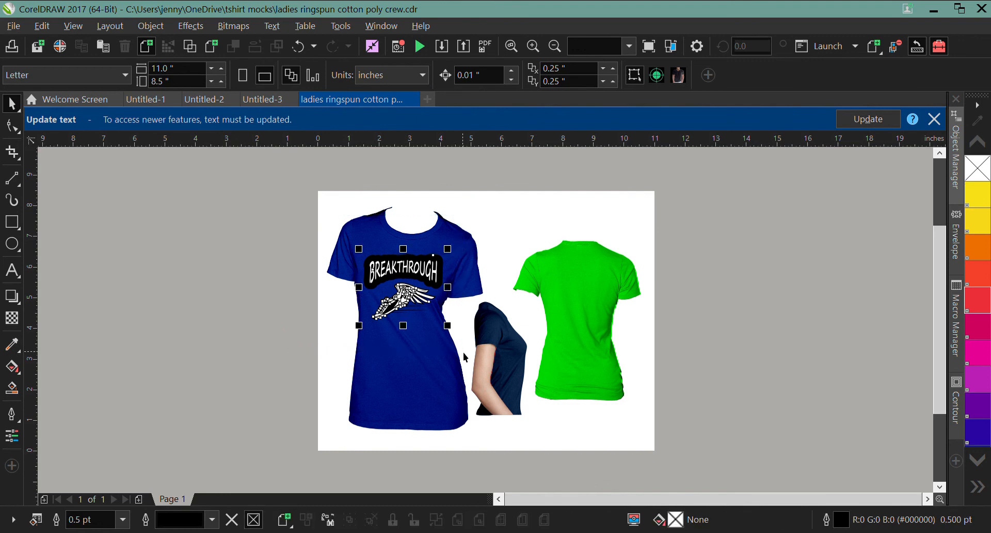
key(Delete)
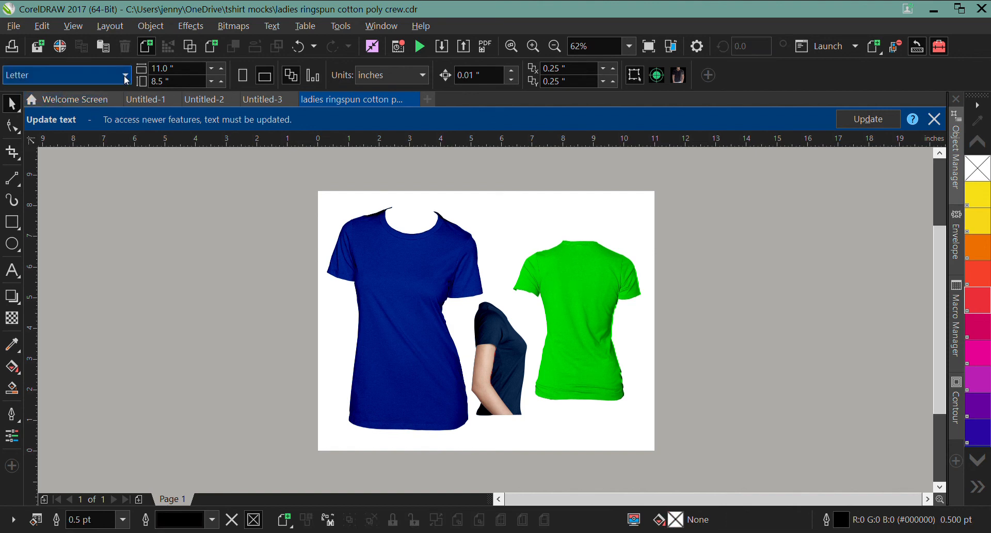
- Set the ladies mockup's page size to 13 inches wide and 19 inches high
click(171, 69)
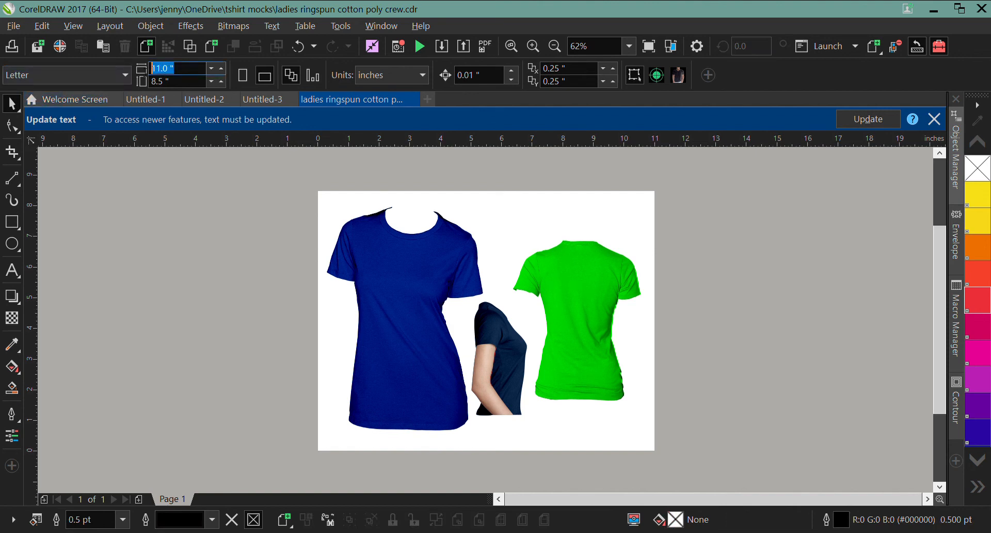
text(11)
key(BackSpace)
text(3)
key(Return)
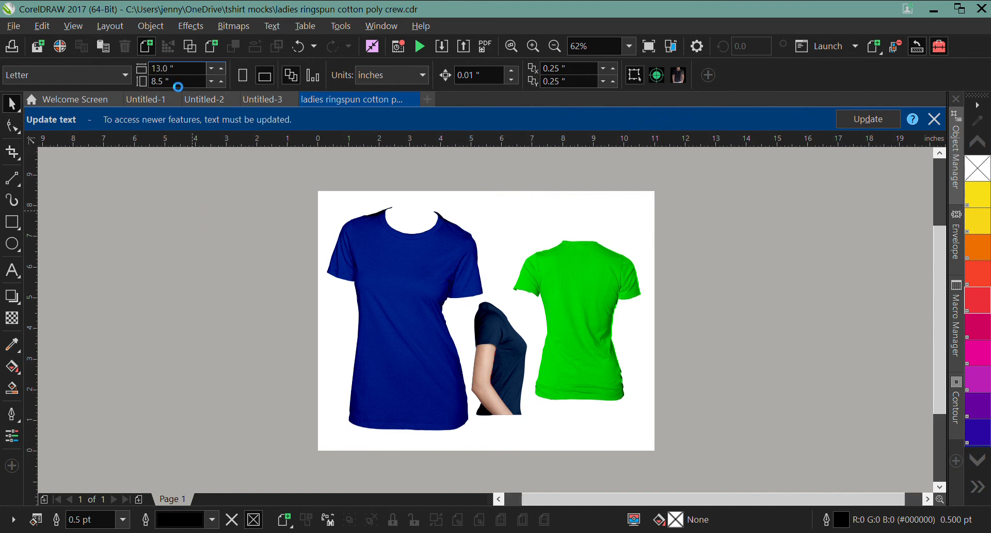
key(BackSpace)
key(BackSpace)
key(BackSpace)
key(BackSpace)
key(BackSpace)
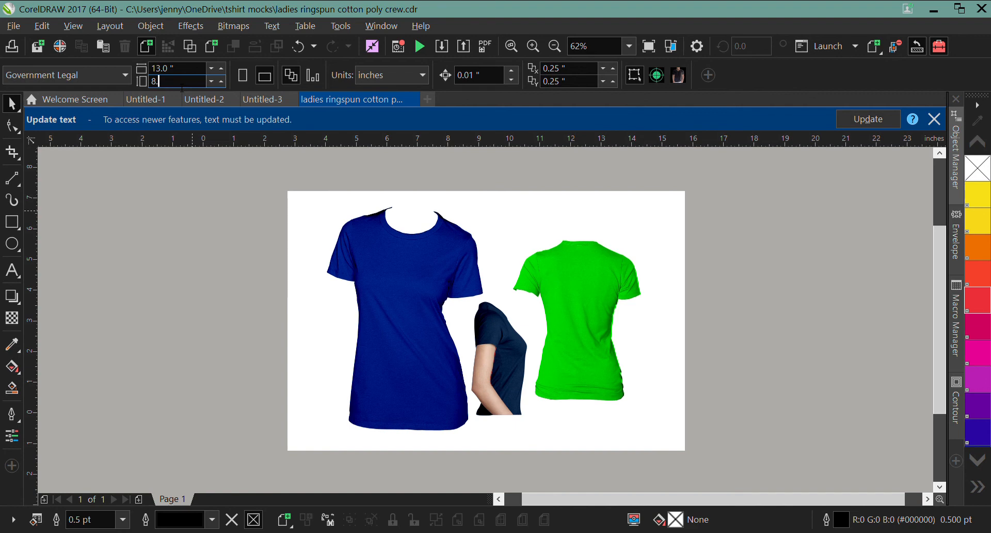
text(19)
key(Return)
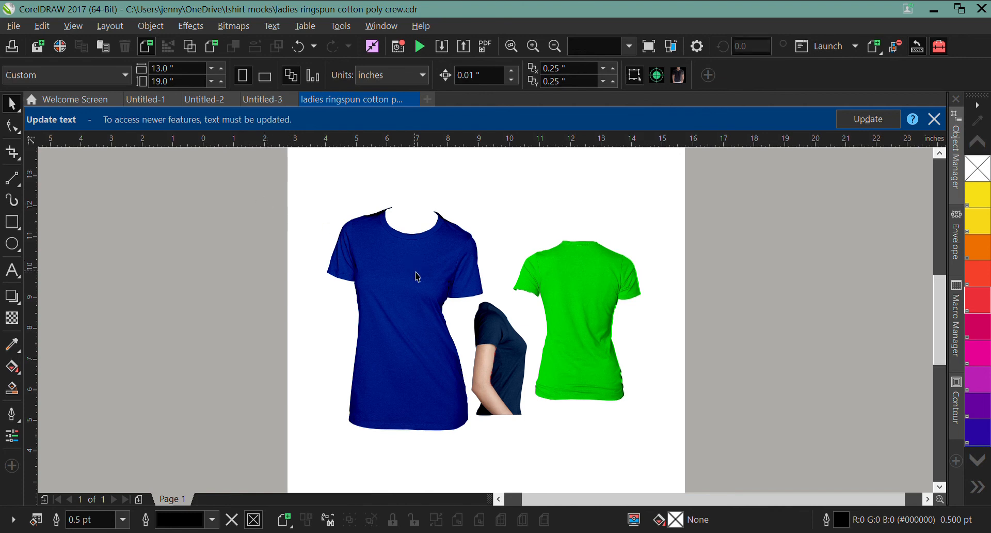
- Move the blue front-view shirt off one side of the page and the green back-view and navy side-view shirts off the other
drag(418, 277, 219, 264)
drag(217, 259, 219, 262)
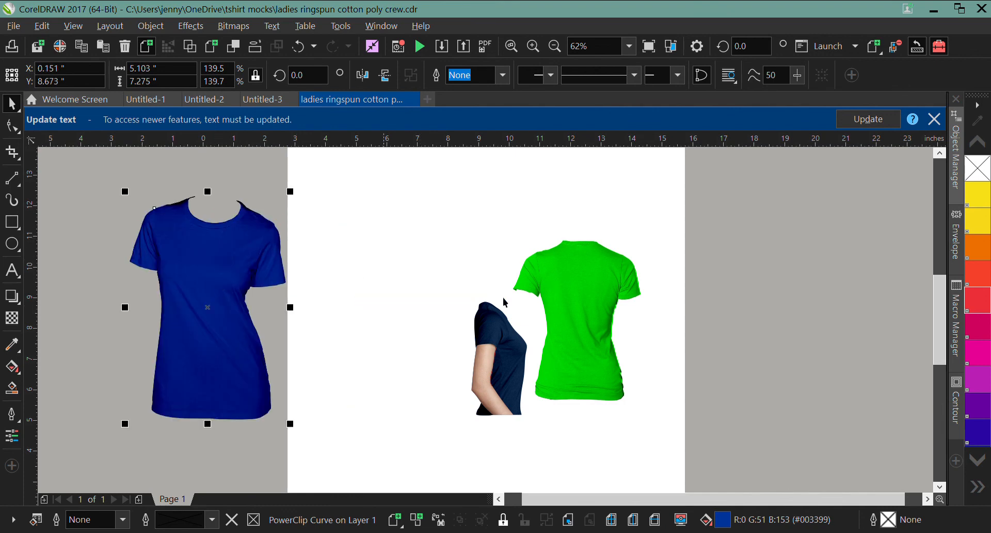
drag(597, 294, 770, 274)
click(484, 344)
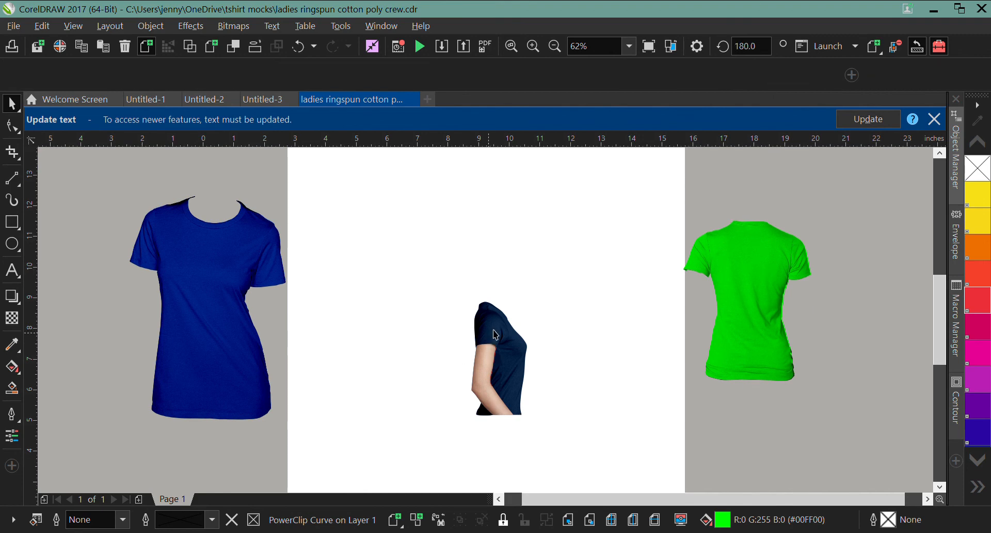
click(499, 333)
drag(499, 334, 738, 408)
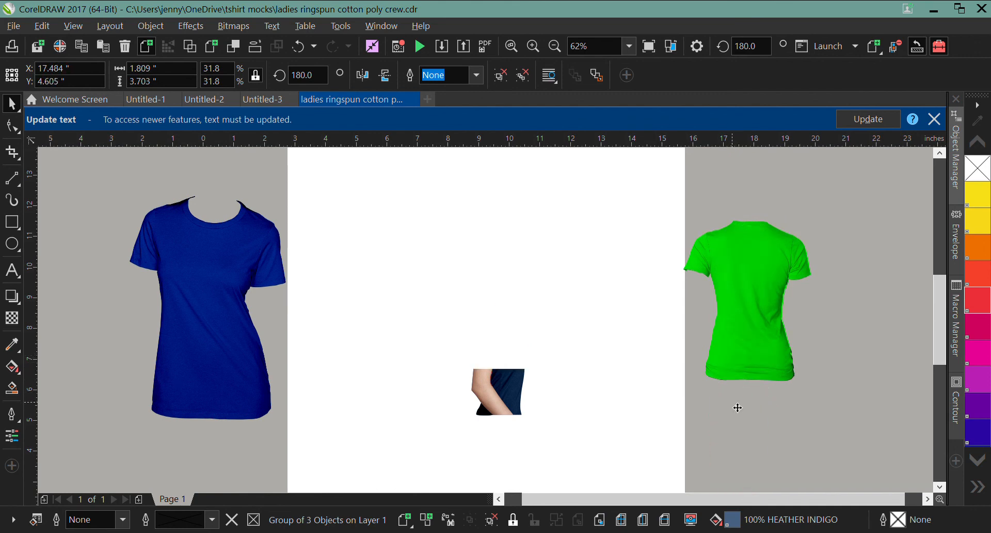
- Raise the green back-view shirt to about X 17.784 and Y 9.099 inches, clear of the navy side-view shirt
click(745, 255)
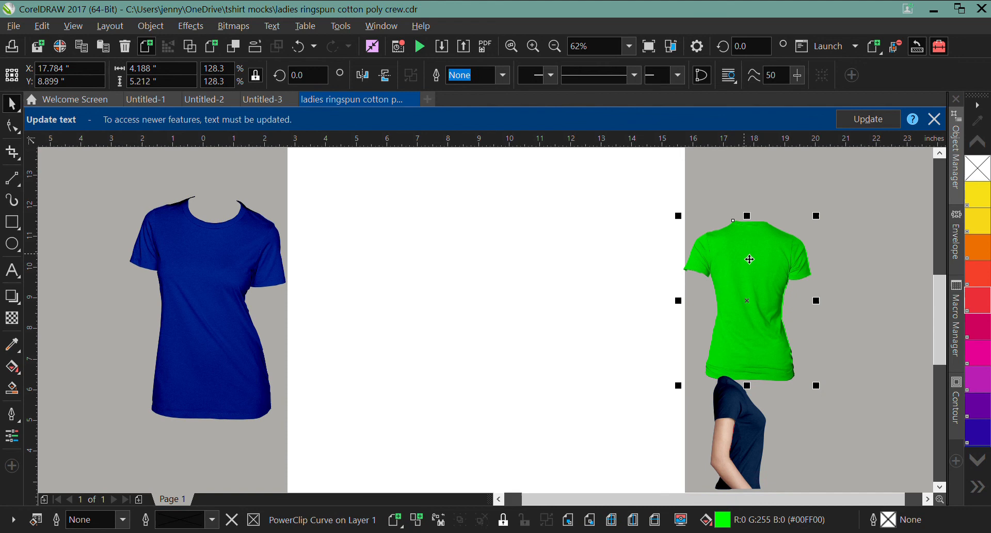
drag(750, 259, 750, 258)
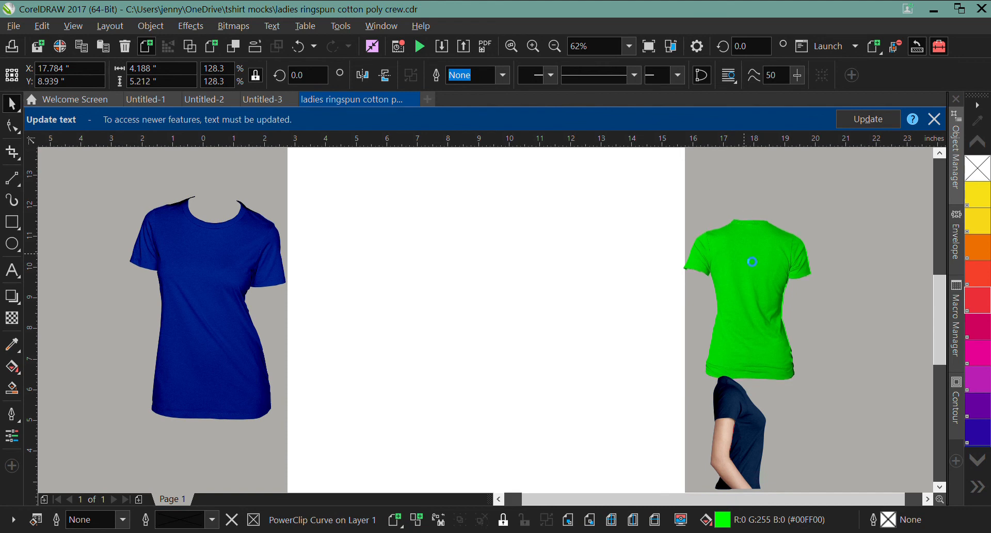
drag(752, 261, 752, 257)
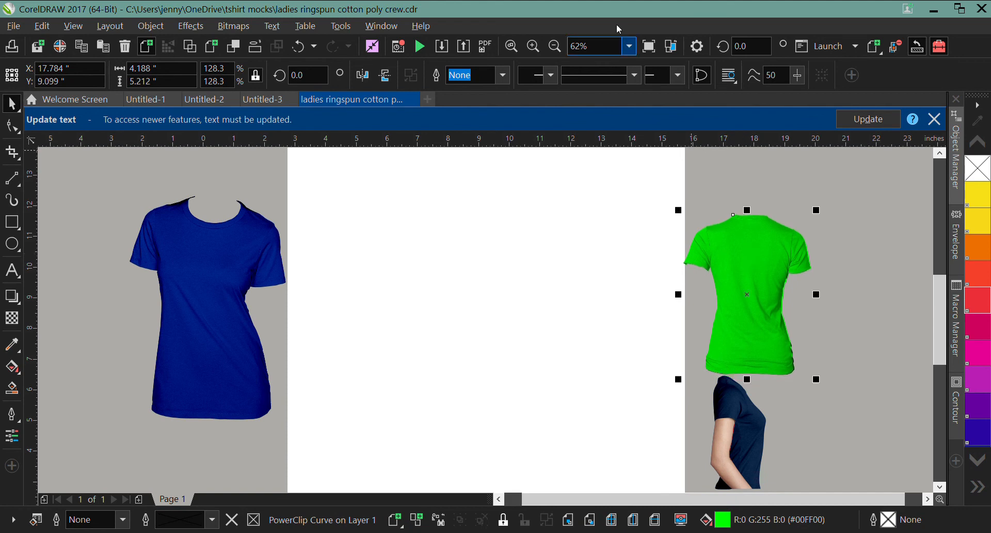
- Move the green back-view shirt higher beside the page, to about X 17.641 and Y 11.841 inches
click(603, 52)
click(597, 88)
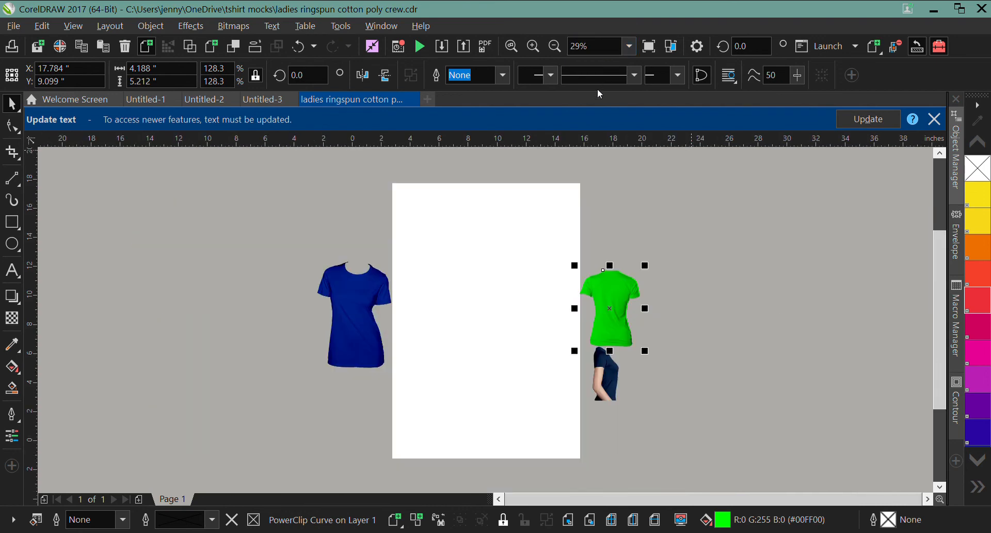
click(725, 301)
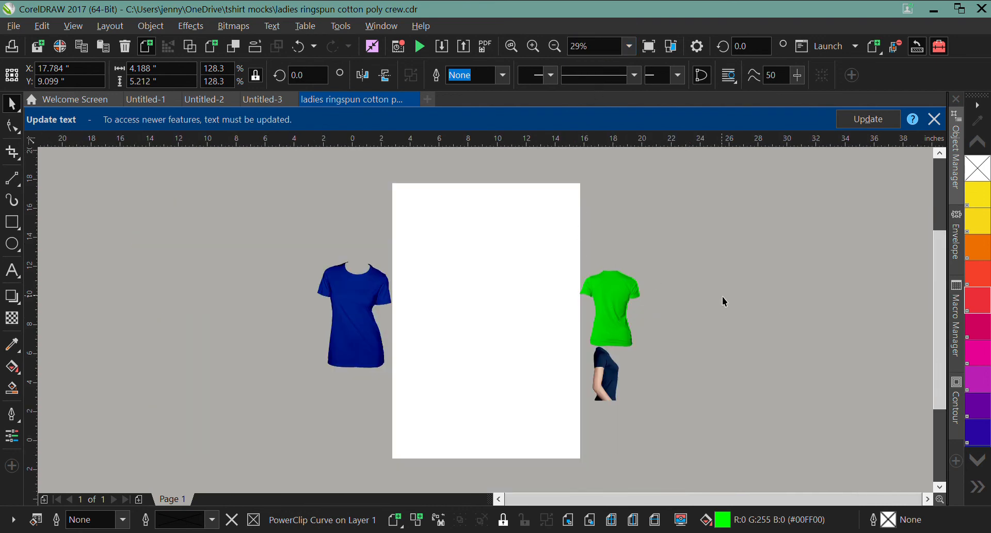
click(609, 317)
drag(613, 282, 610, 281)
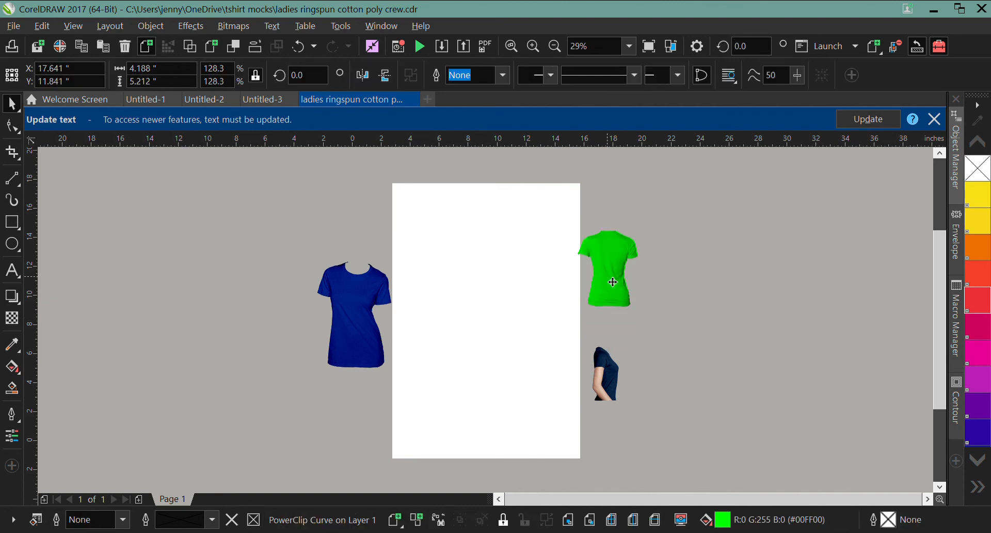
- Fill the front-view, back-view and side-view ladies shirts with PANTONE Process Black
click(349, 323)
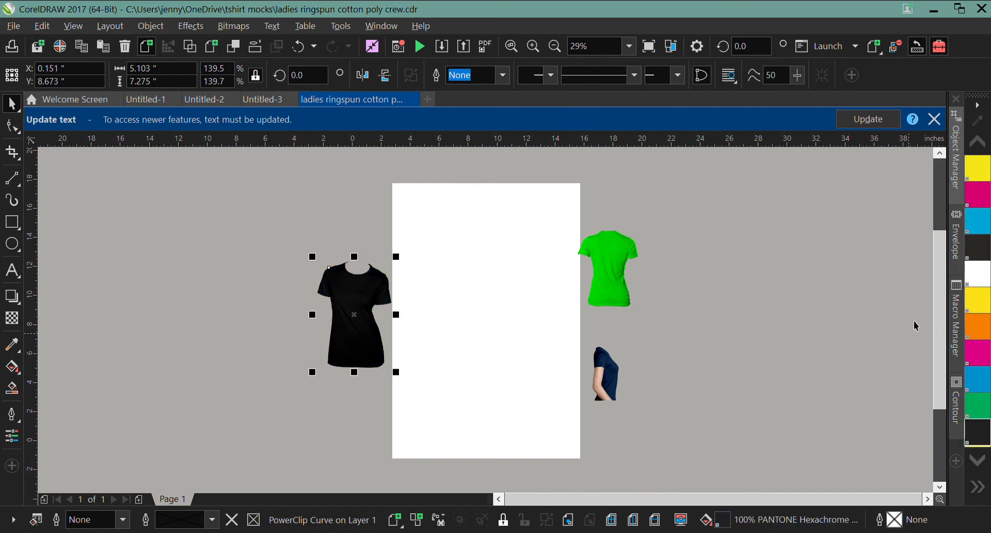
click(977, 248)
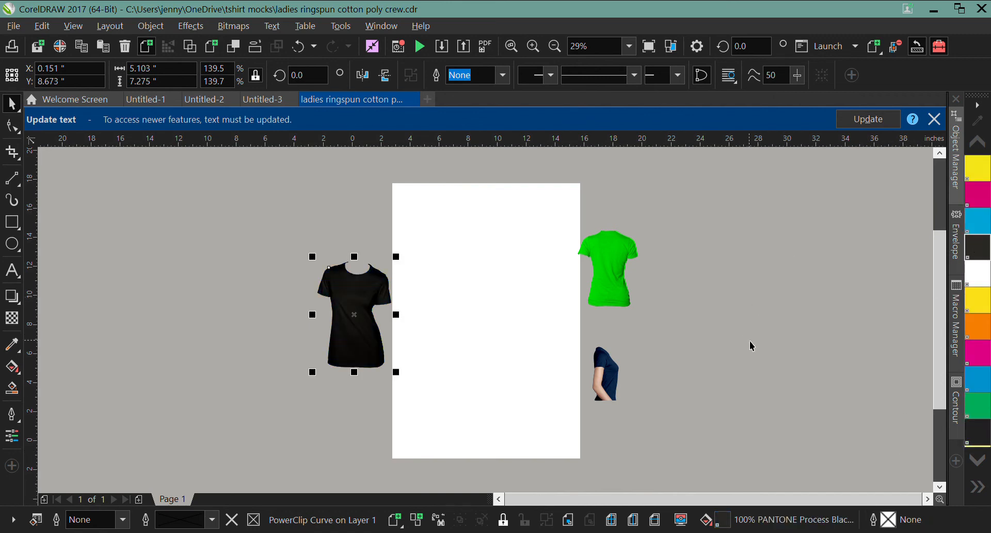
click(611, 255)
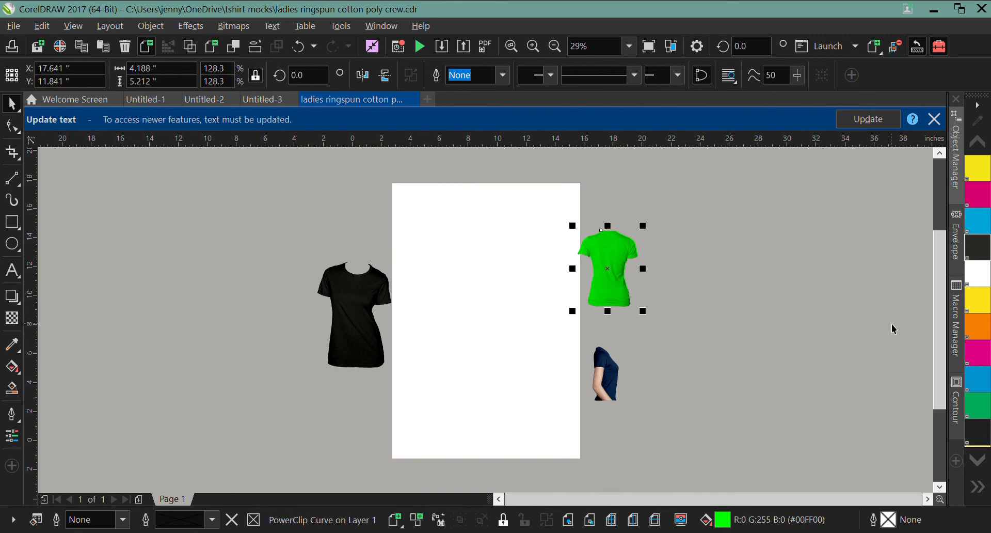
click(977, 249)
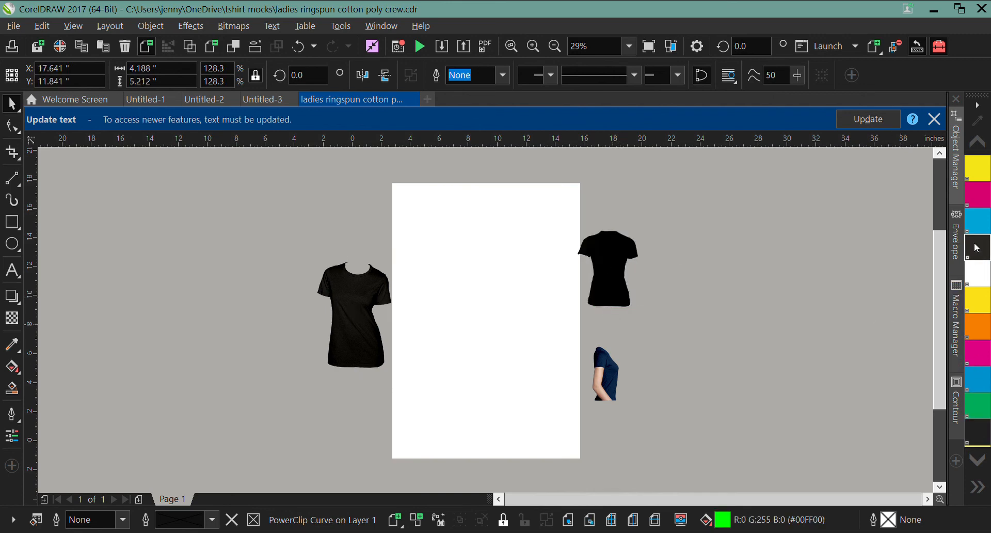
click(605, 363)
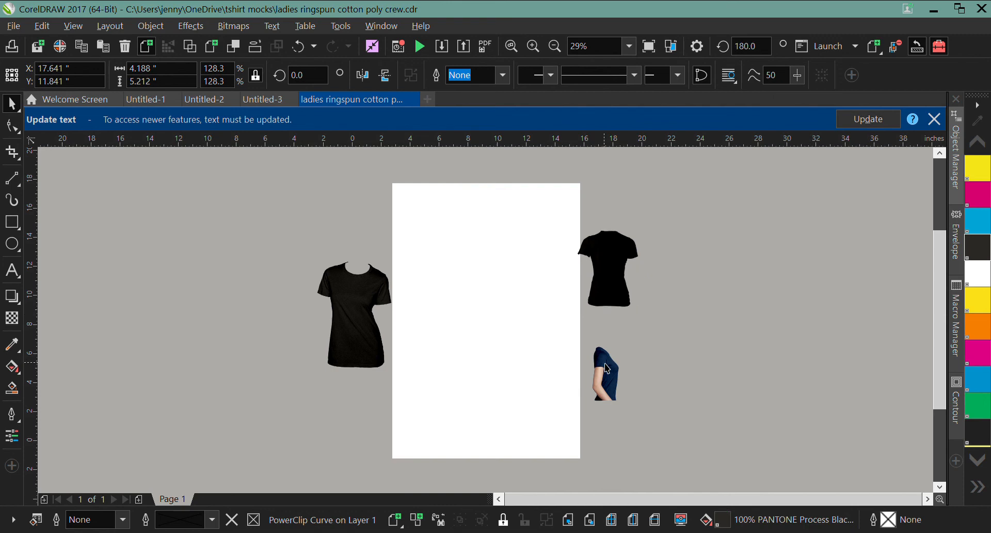
click(977, 438)
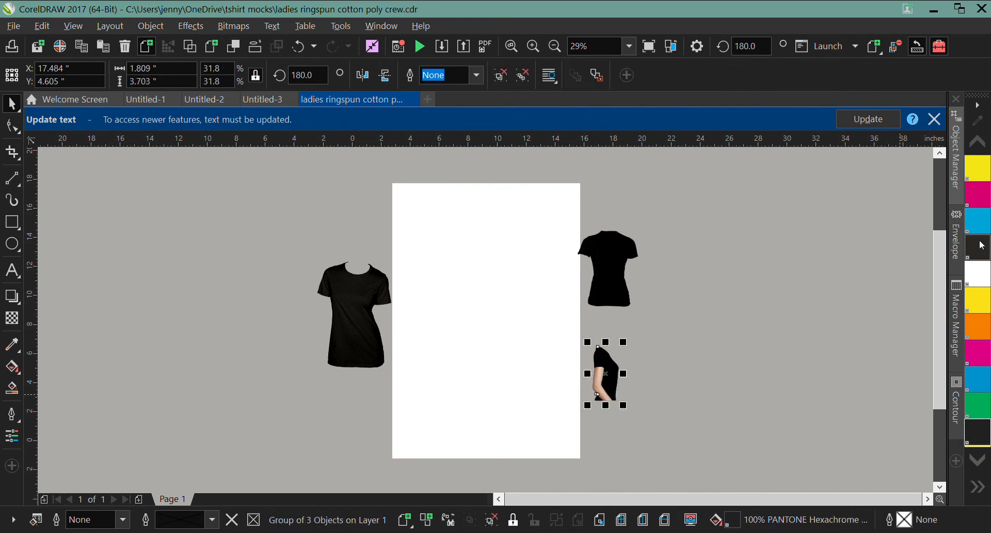
click(760, 395)
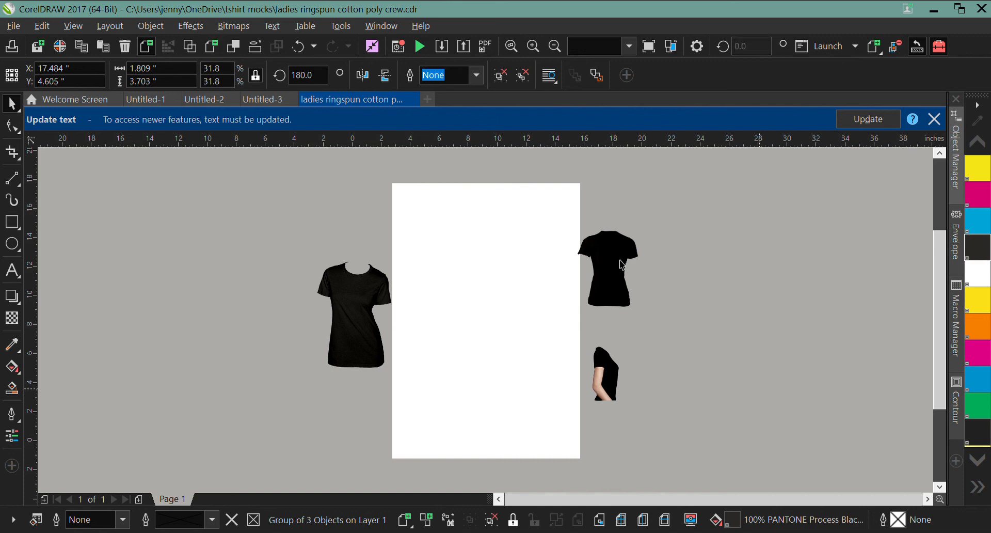
- Enlarge the back-view shirt to about 4.916 by 6.119 inches and shift it slightly away from the page edge
click(599, 258)
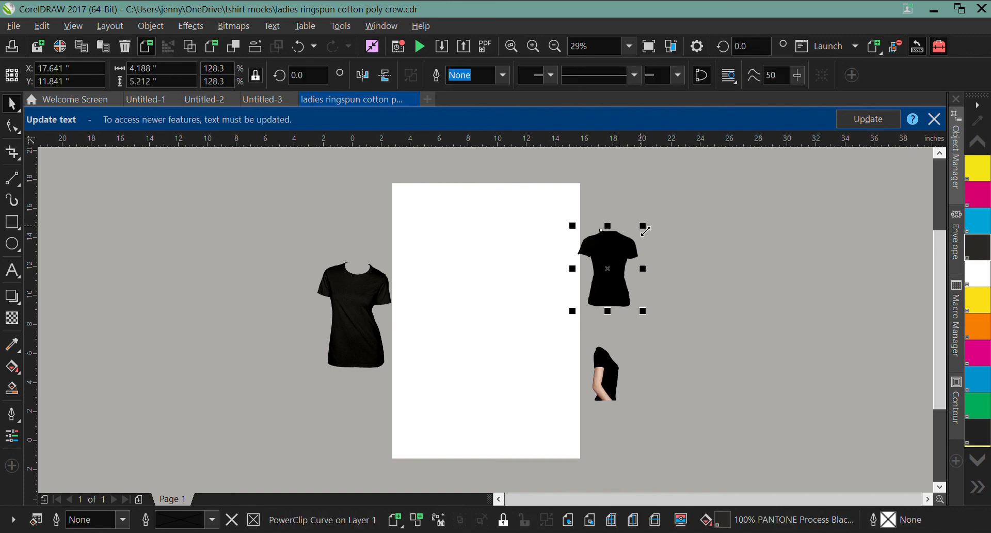
drag(648, 229, 664, 217)
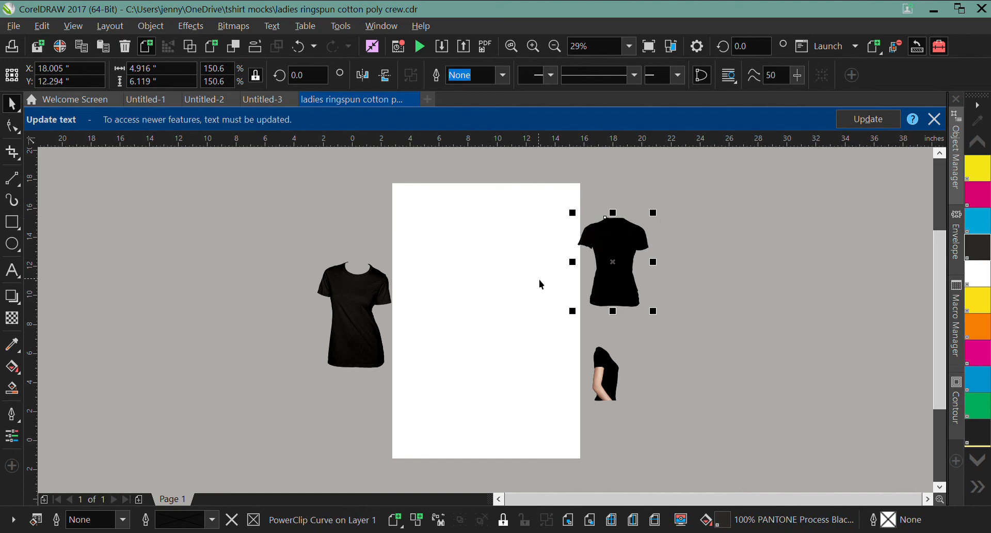
click(625, 271)
drag(626, 271, 638, 273)
- Raise the front-view shirt to about X 0.008 and Y 11.557 inches, level with the back-view shirt
click(349, 321)
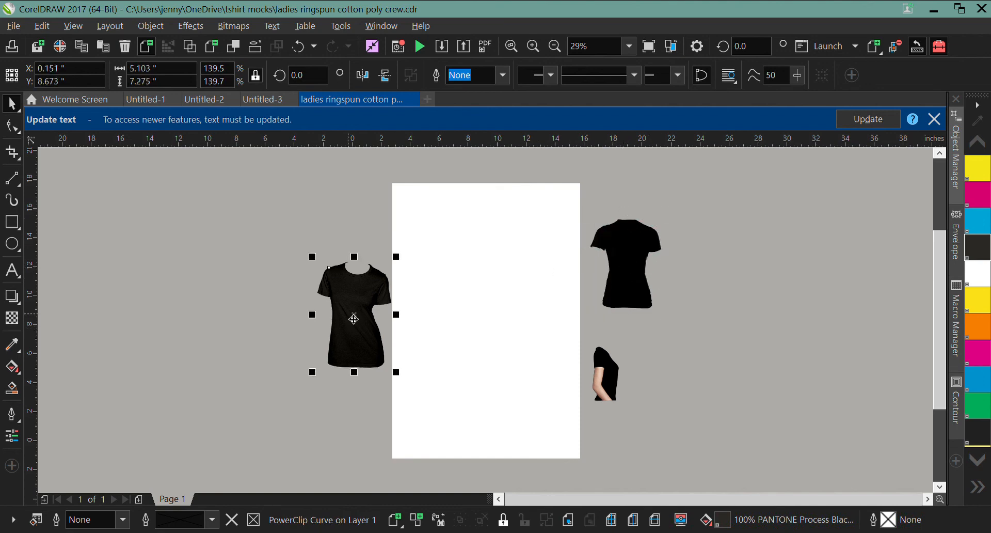
click(353, 319)
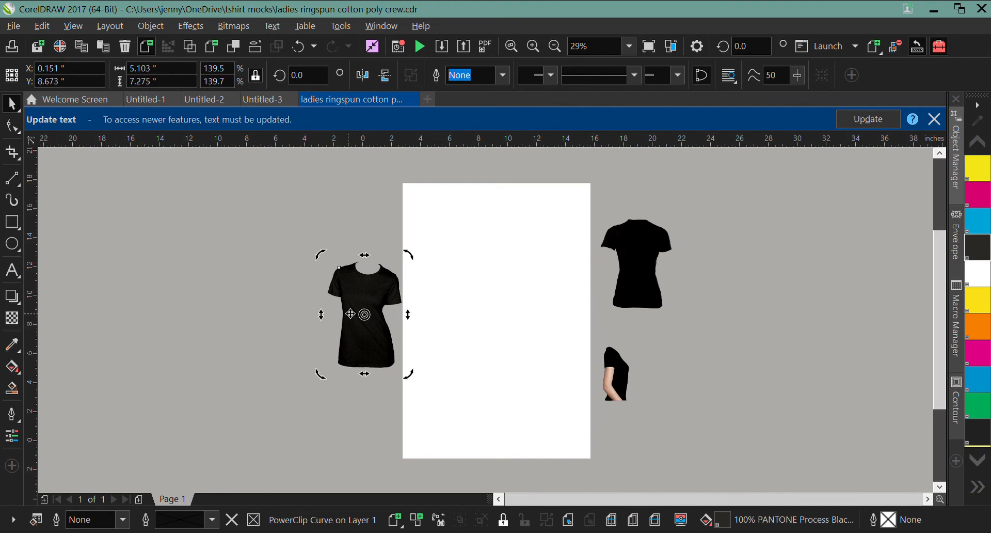
click(353, 319)
drag(349, 263, 349, 252)
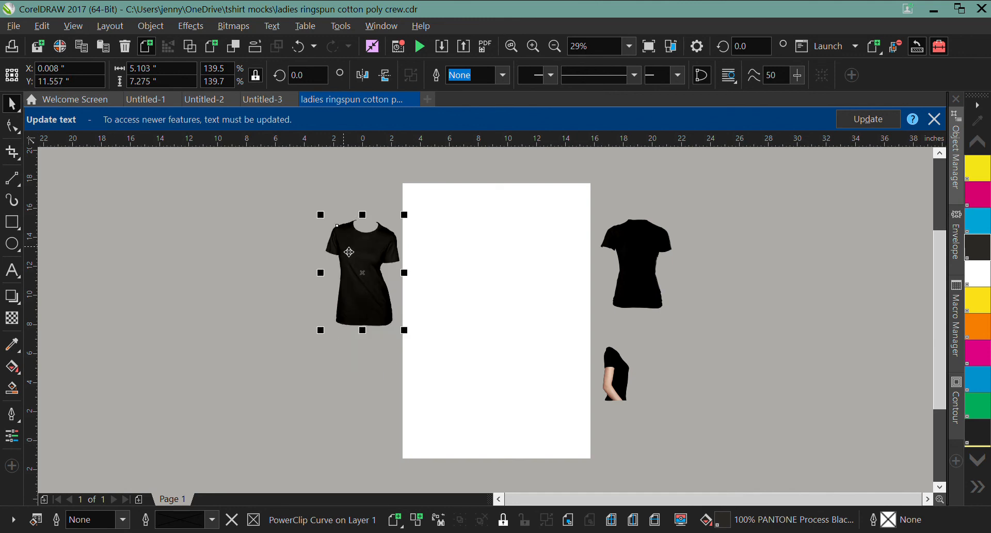
- Enlarge the side-view shirt to about 2.764 by 5.657 inches and save the mockup in Documents as ladiesmock.cdr
click(626, 390)
drag(640, 348, 683, 322)
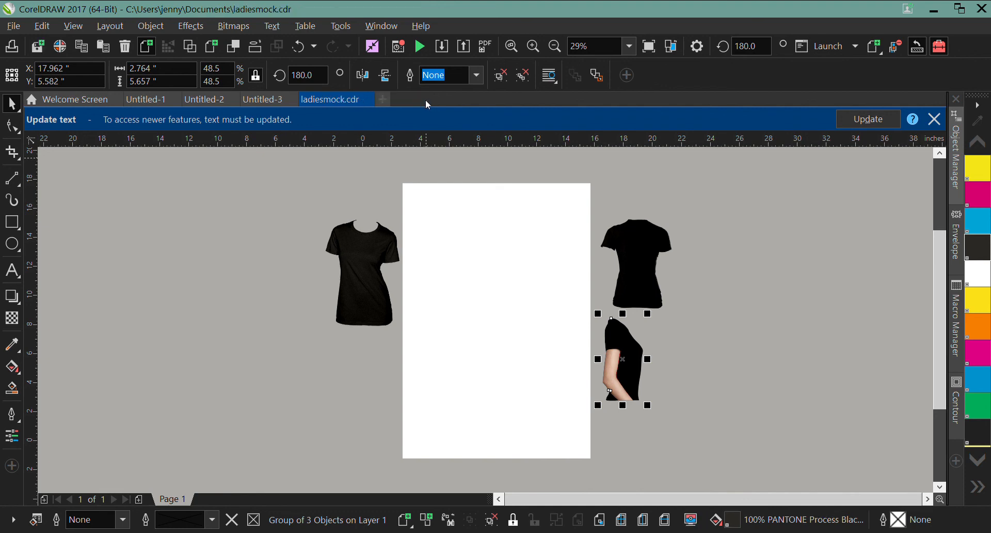
- Close ladiesmock.cdr and import it into Untitled-3, centred on the page
click(368, 100)
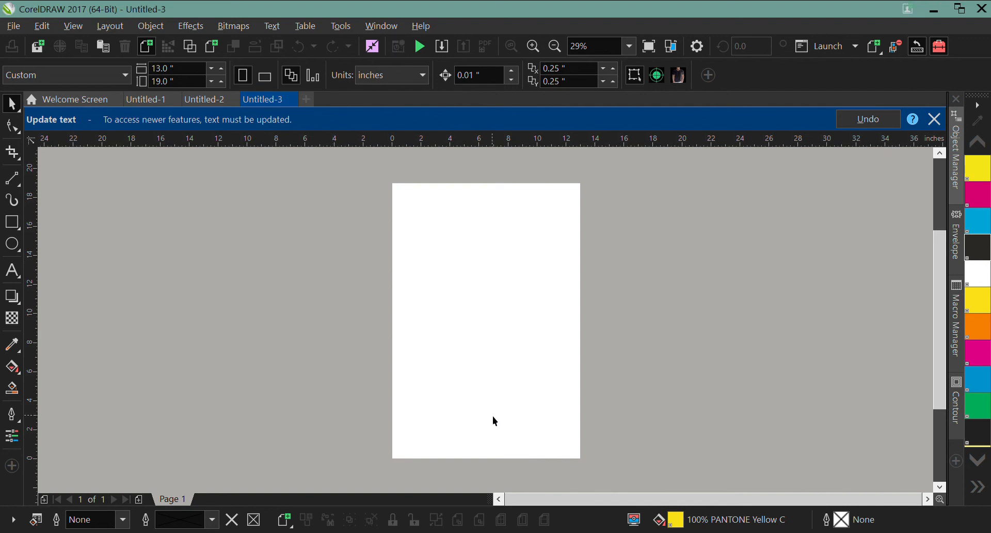
click(445, 49)
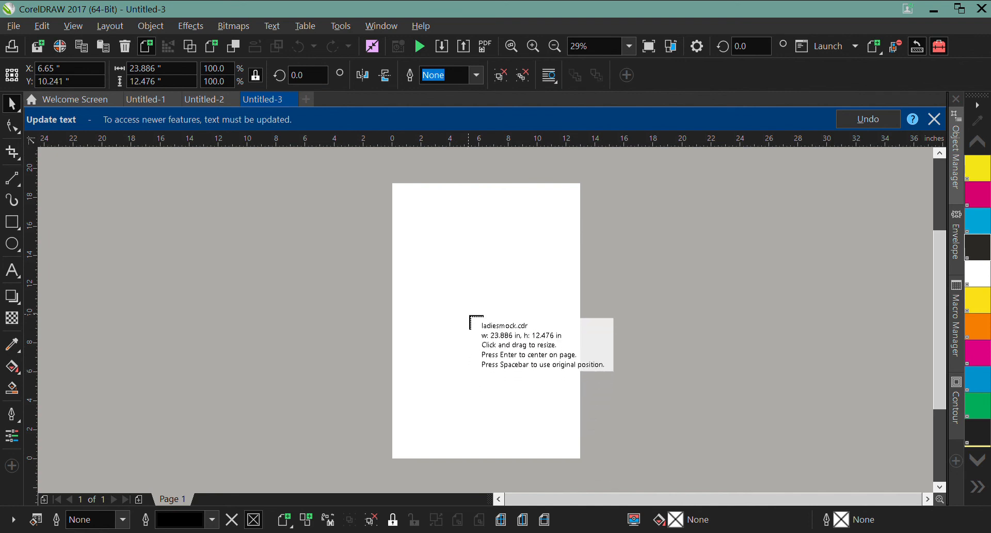
key(Return)
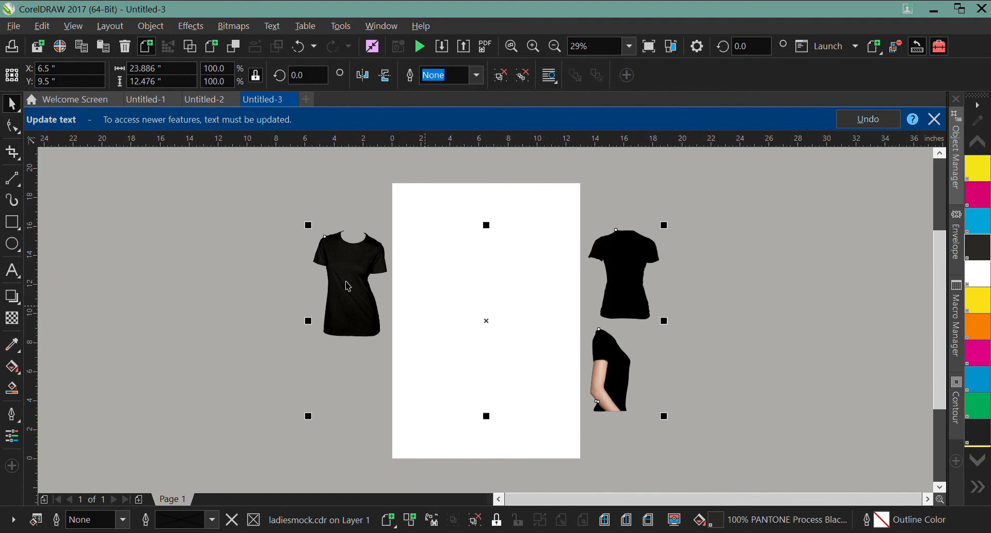
click(732, 249)
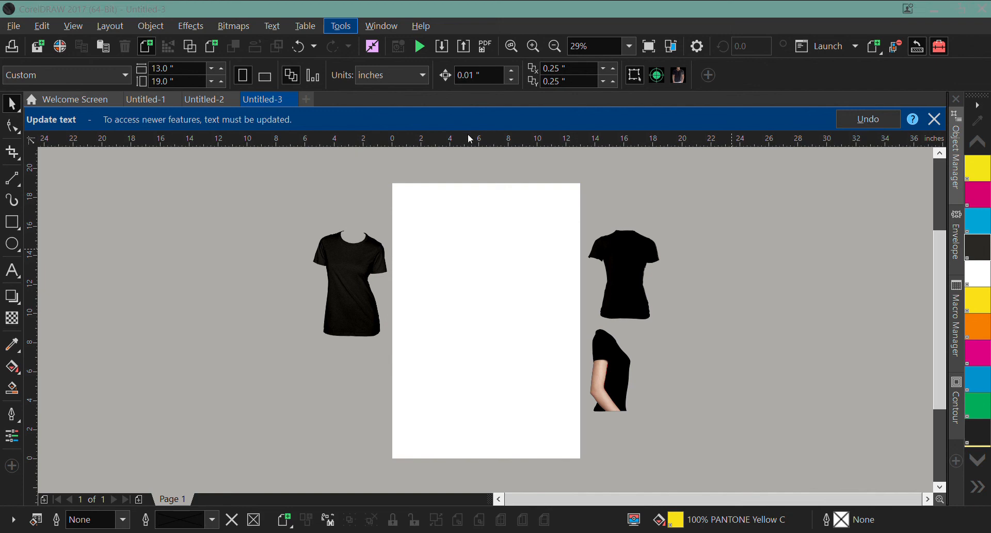
click(531, 259)
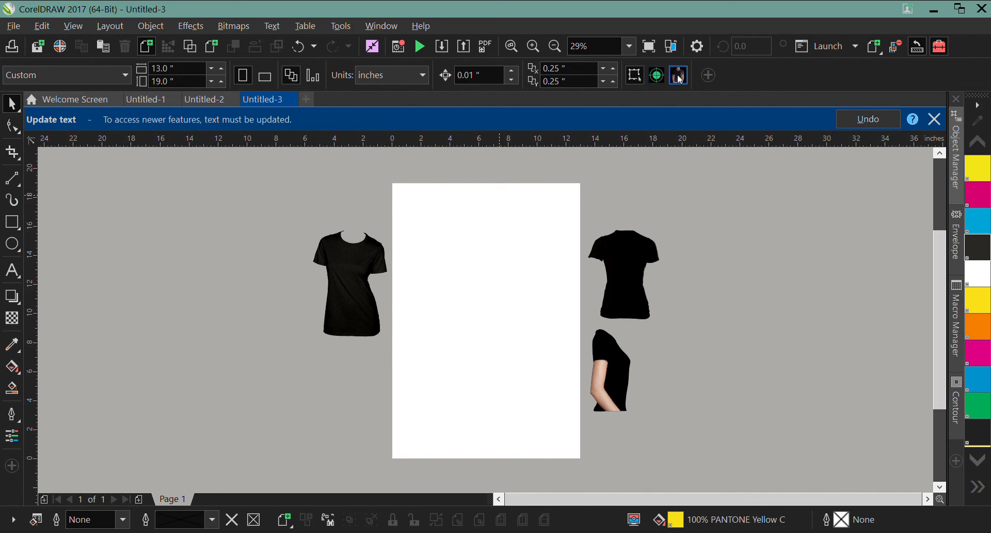
- Ungroup the imported mockup, then shrink the front-view shirt to about 2.552 by 3.637 inches on the page's upper area
click(360, 271)
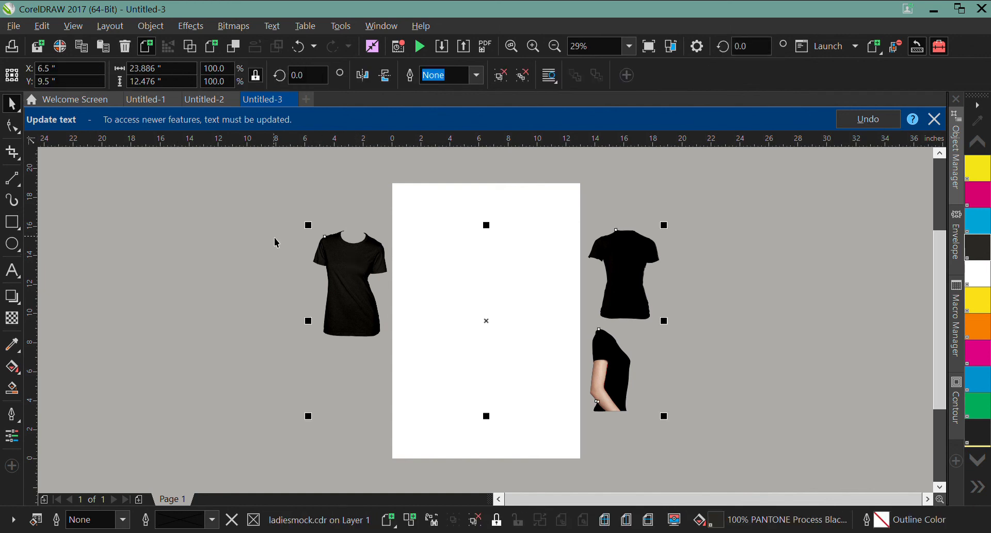
click(475, 520)
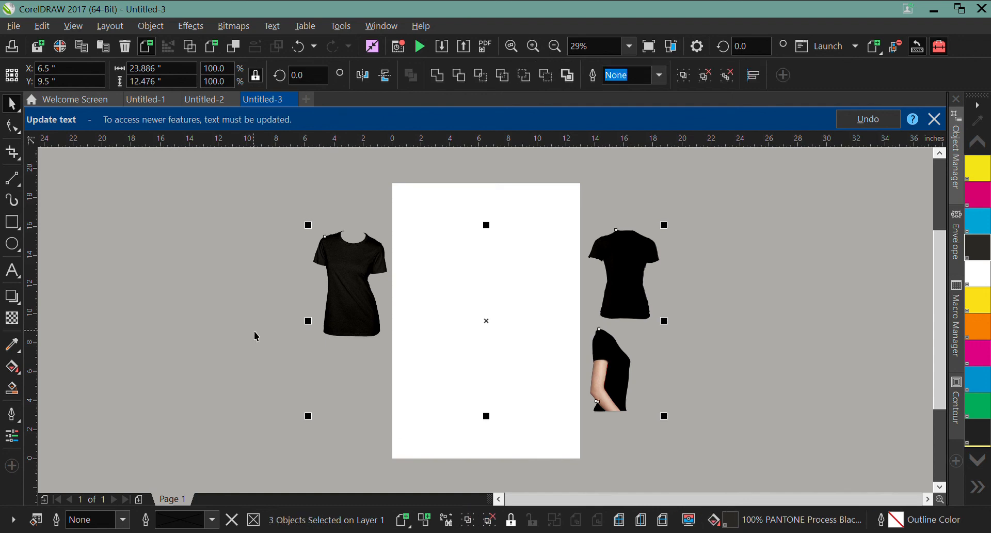
click(356, 289)
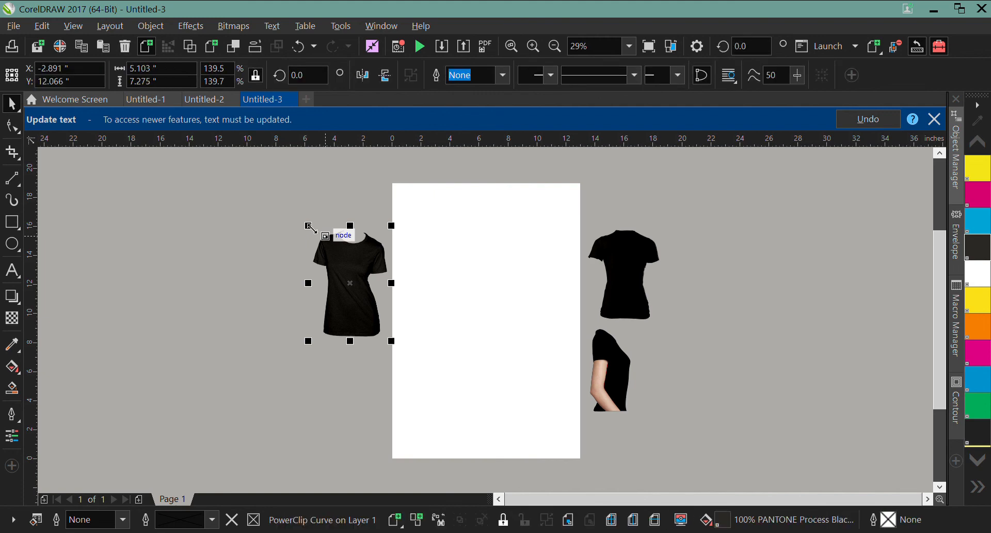
drag(309, 227, 446, 238)
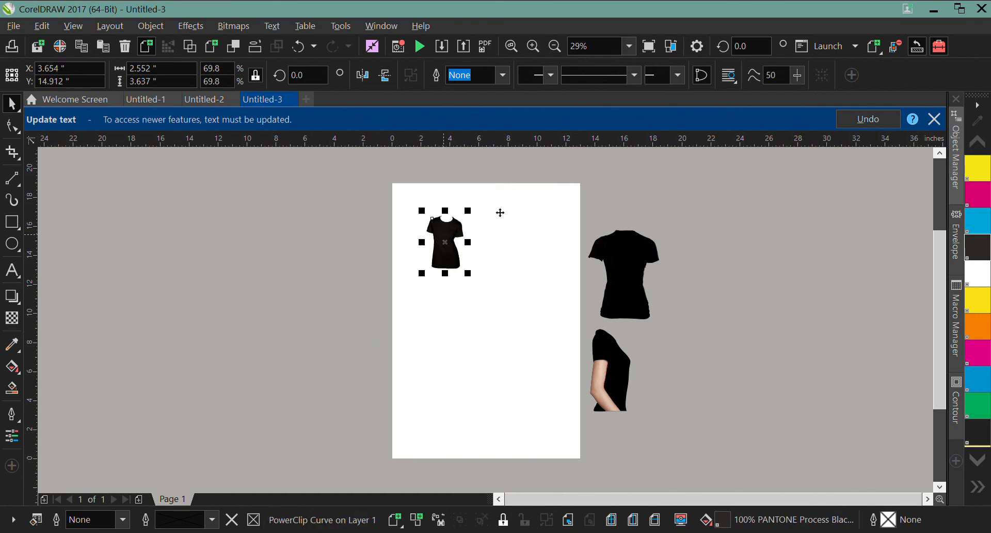
- Delete the back-view and side-view shirts beside the page in Untitled-3
click(686, 205)
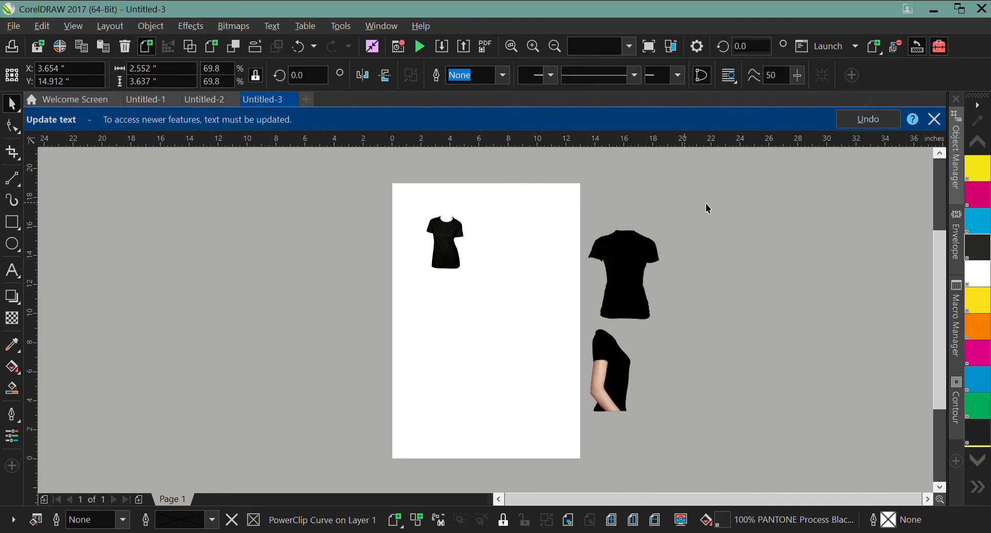
drag(614, 216, 578, 434)
key(Delete)
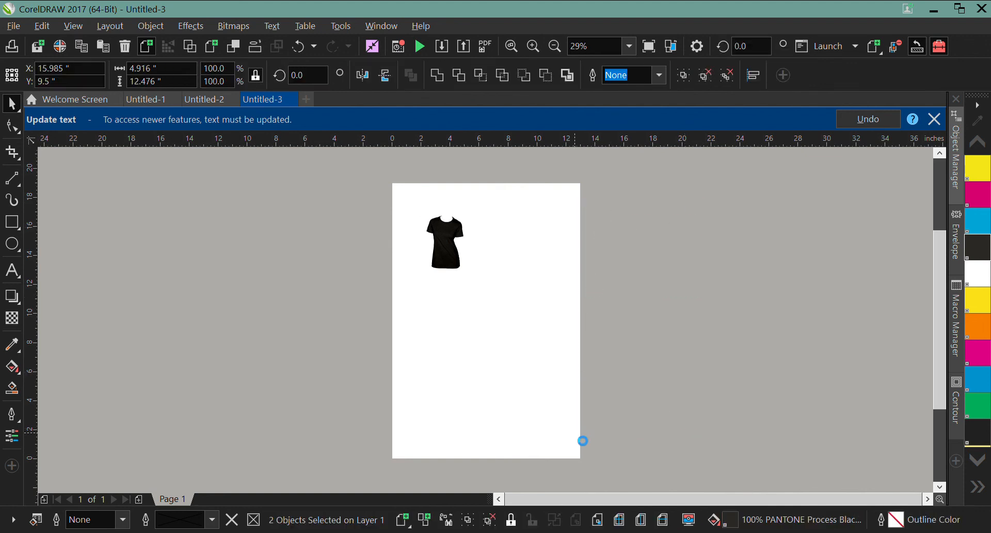
- Export the small black front-view shirt on the page
click(447, 249)
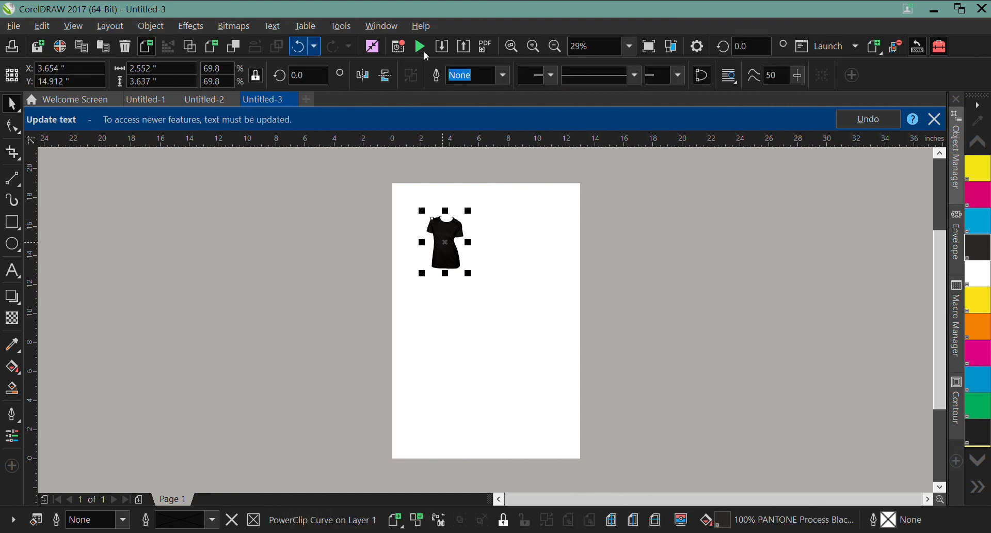
click(464, 47)
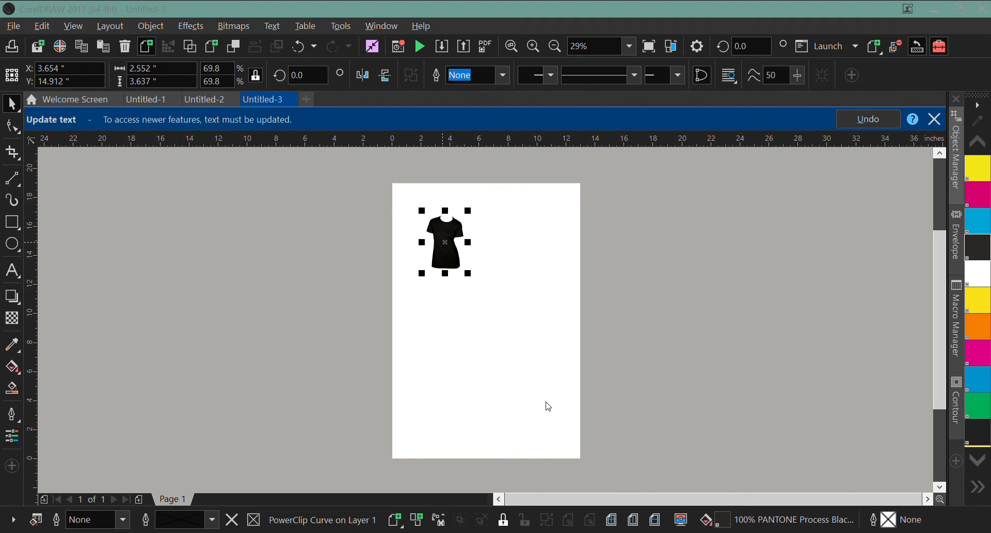
click(556, 321)
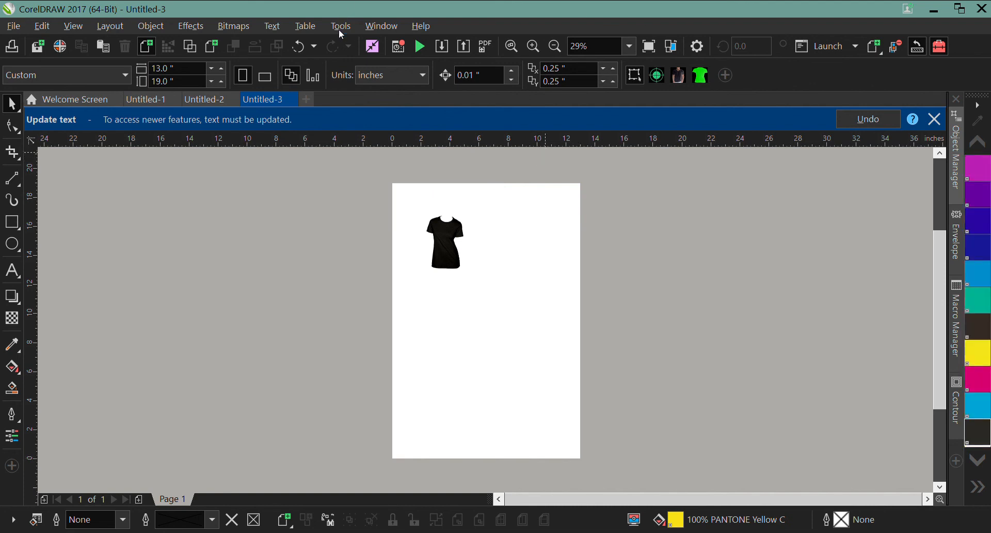
- Delete the small front-view shirt from the page and bring in the ladiesmock.cdr mockup at its original position
click(369, 82)
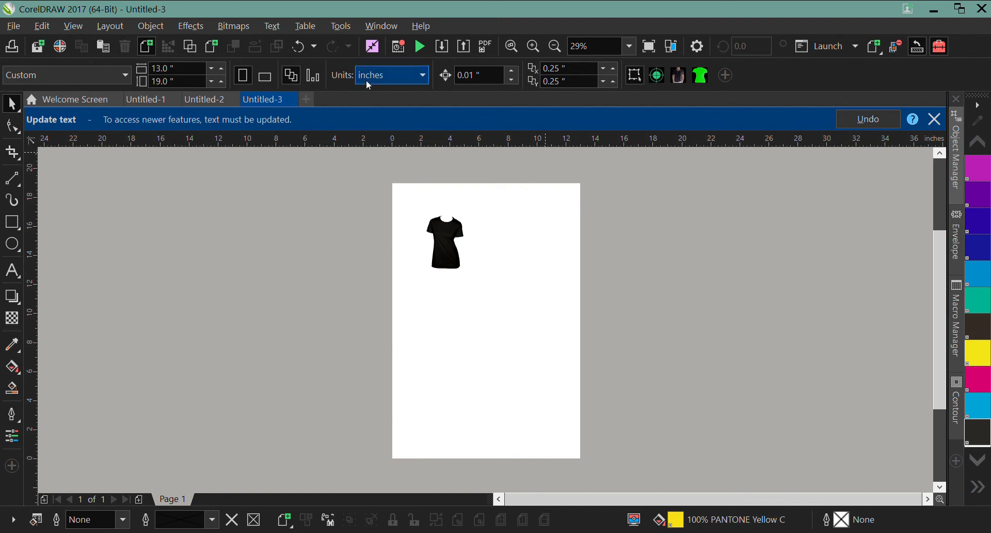
click(439, 236)
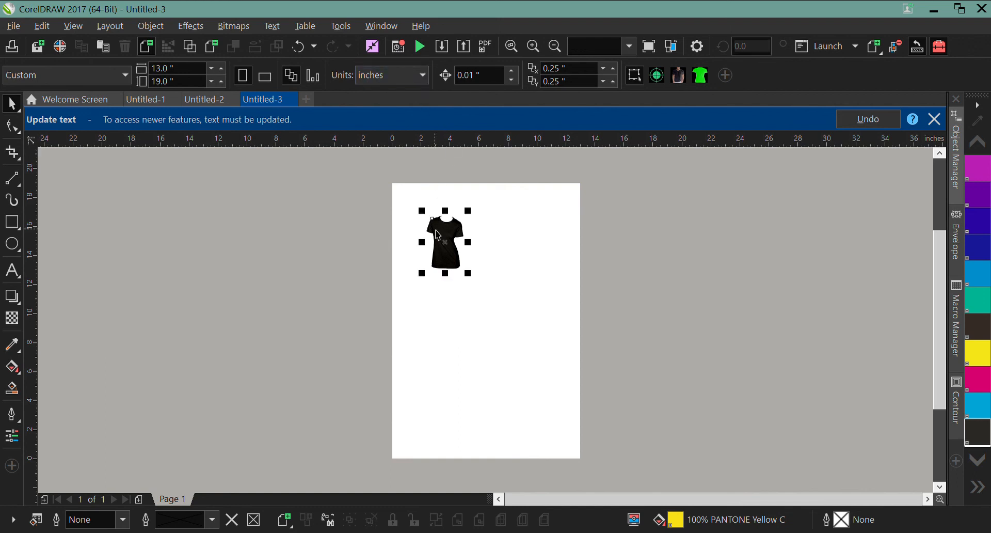
key(Delete)
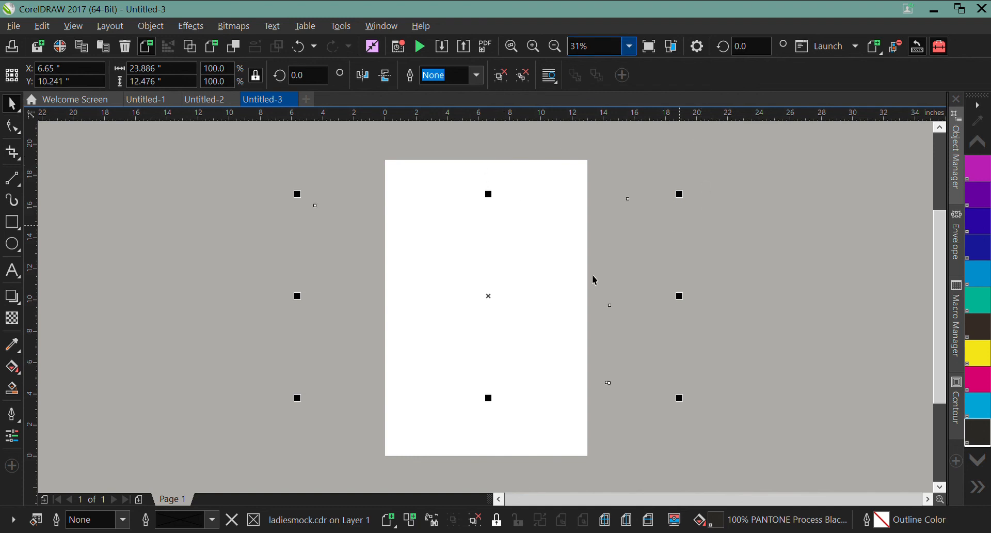
click(634, 49)
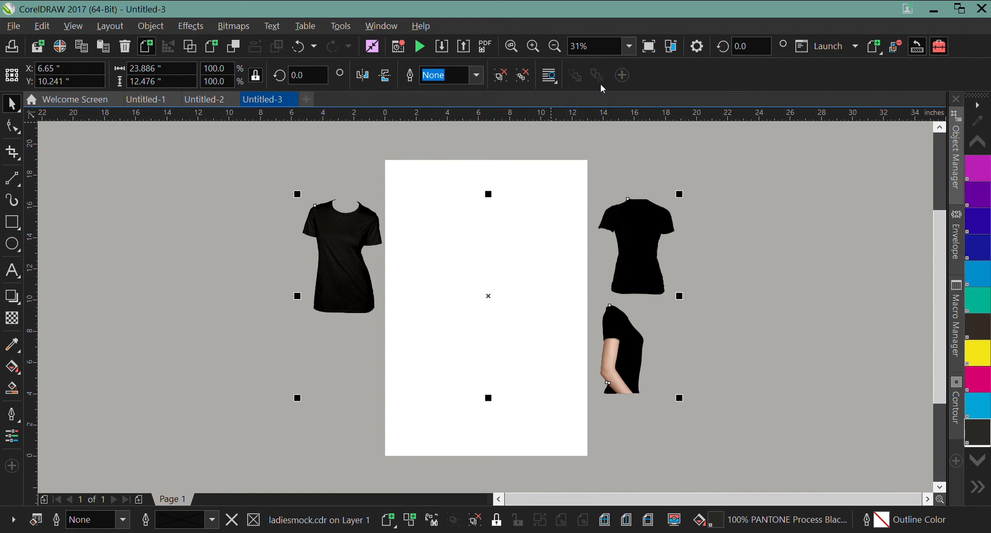
click(773, 232)
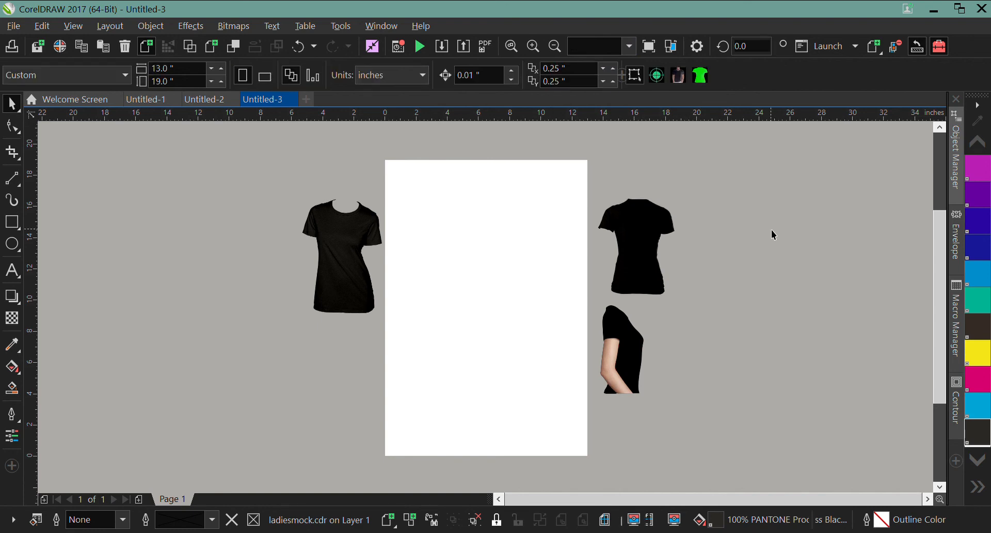